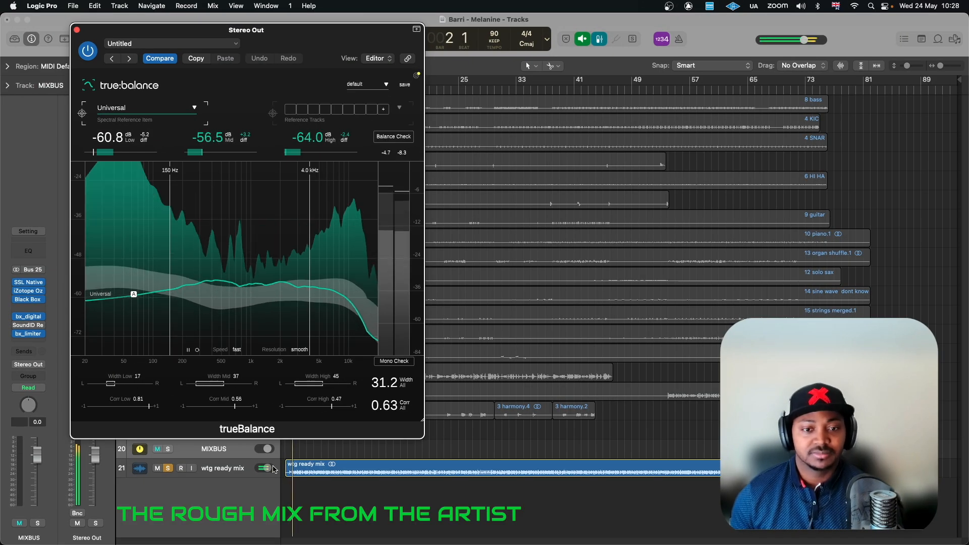
Set the wtg ready mix track's volume to 2.0 dB and examine its tonal balance in trueBalance during playback
{"action": "left_click", "coordinate": [245, 470]}
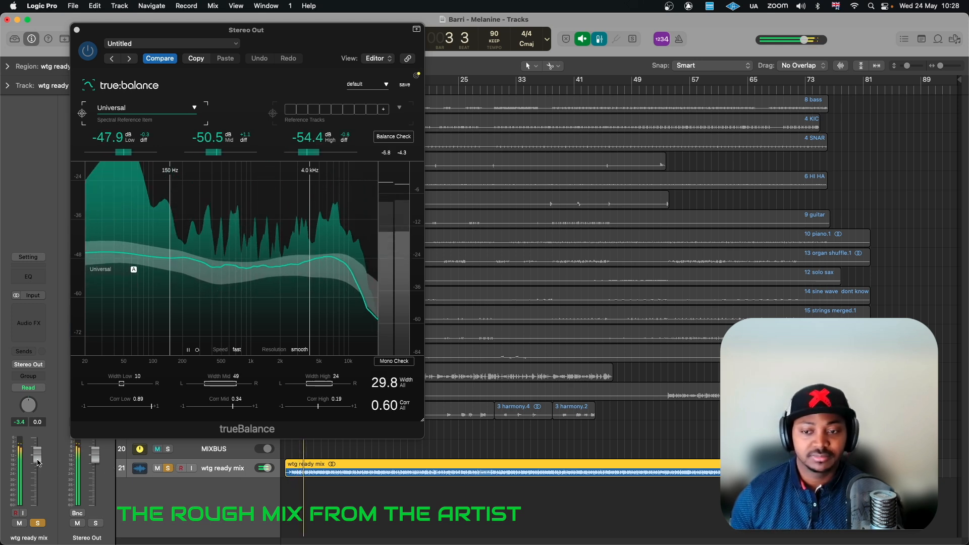
{"action": "left_click_drag", "start_coordinate": [36, 460], "coordinate": [36, 451]}
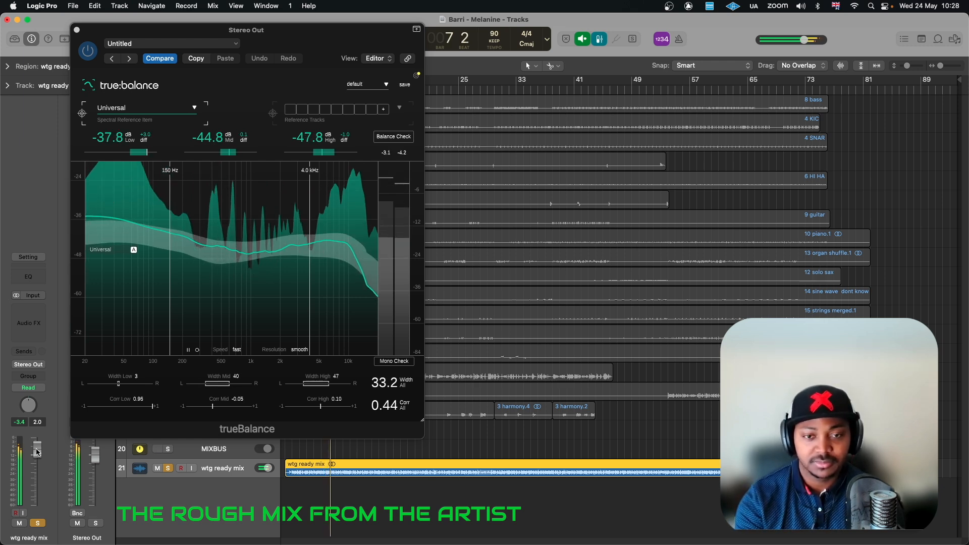
{"action": "key", "text": "space"}
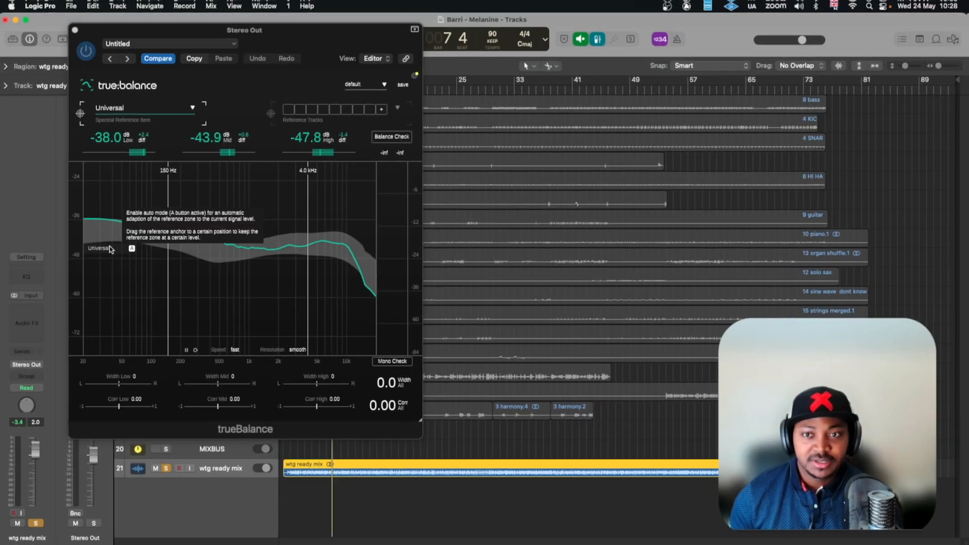
{"action": "key", "text": "space"}
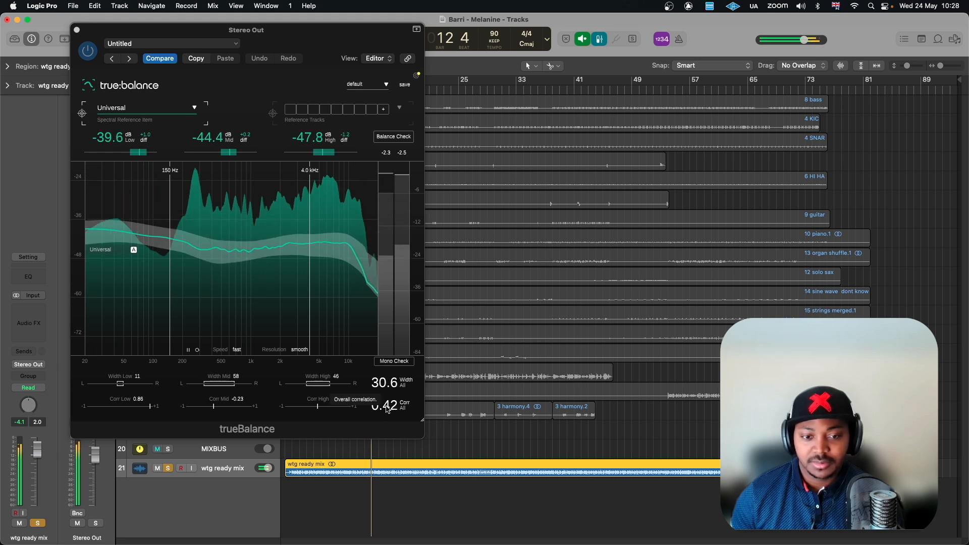
{"action": "key", "text": "space"}
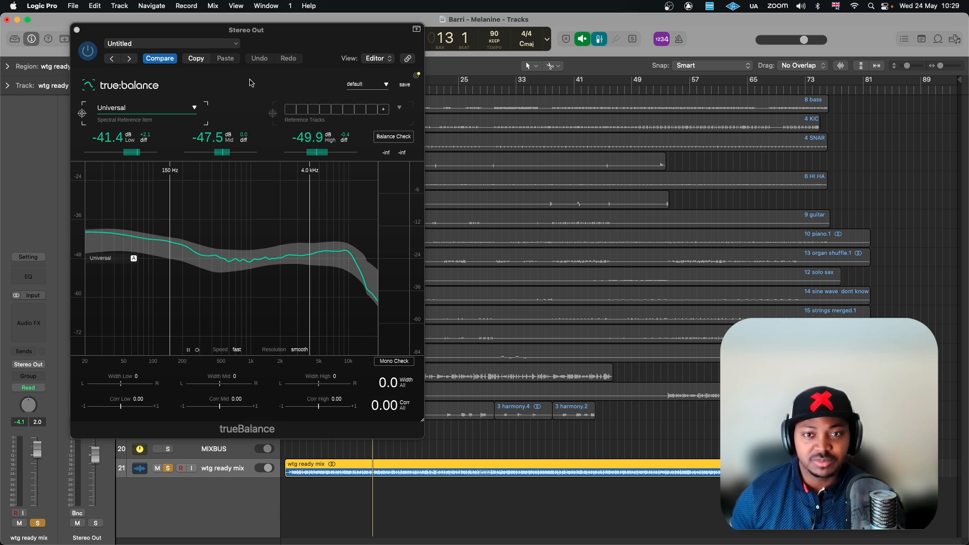
Open SPAN on the Stereo Out alongside trueBalance and examine the rough mix's mid and side spectrum during playback
{"action": "left_click_drag", "start_coordinate": [304, 30], "coordinate": [529, 21]}
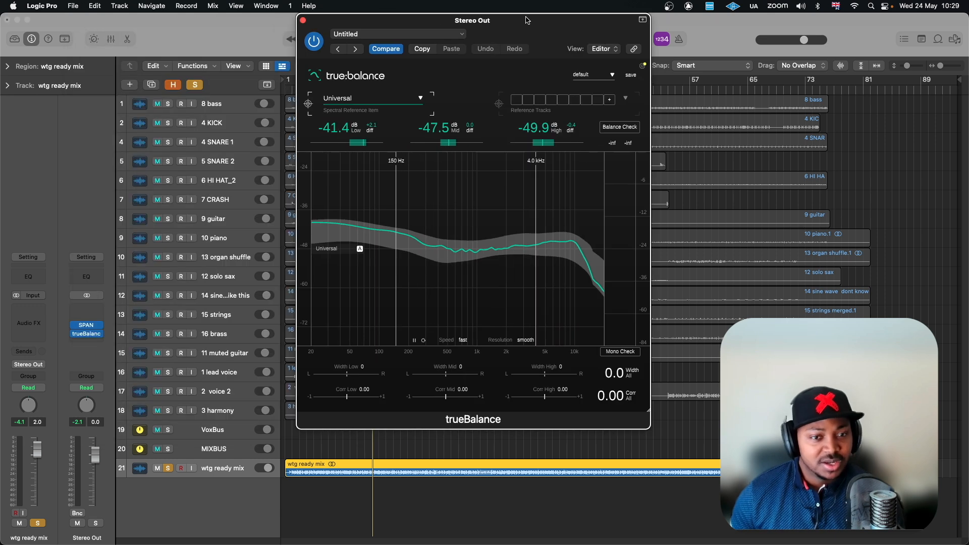
{"action": "left_click", "coordinate": [90, 326]}
{"action": "left_click_drag", "start_coordinate": [559, 49], "coordinate": [392, 51]}
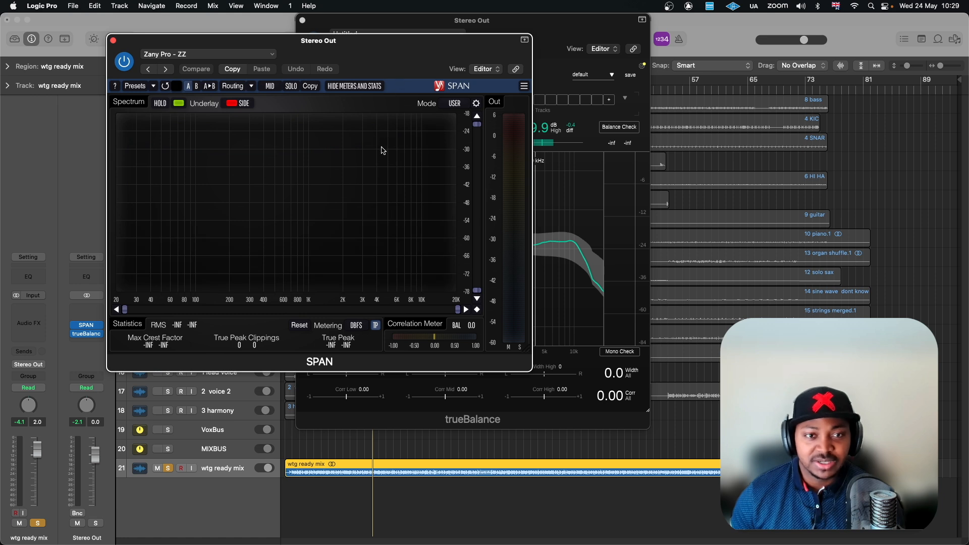
{"action": "key", "text": "space"}
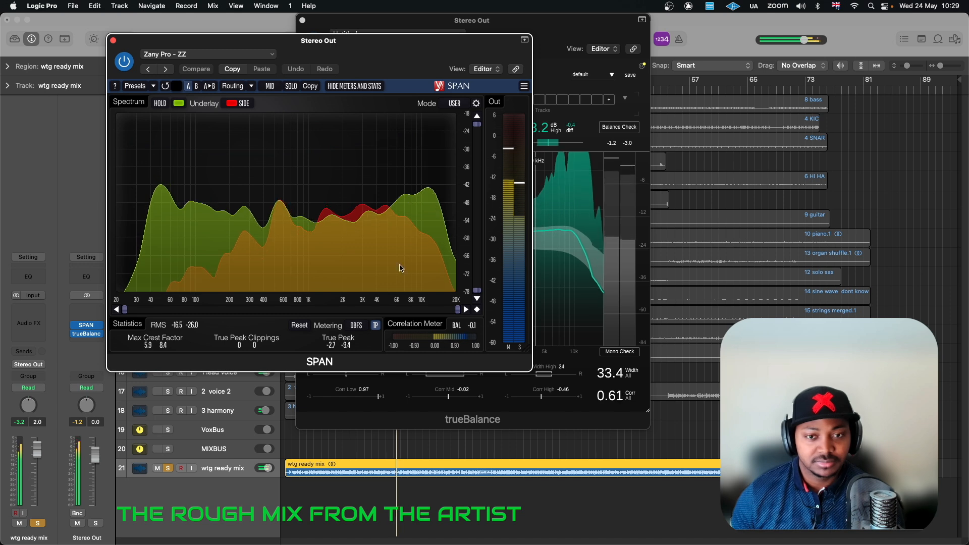
{"action": "key", "text": "space"}
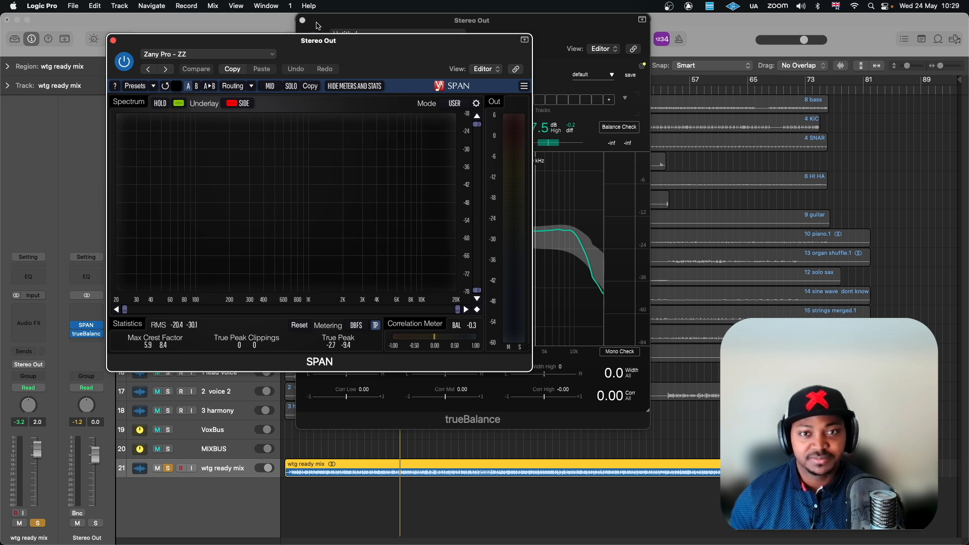
Take the wtg ready mix track out of solo and play the MIXBUS final mix, examining it in trueBalance and SPAN
{"action": "left_click_drag", "start_coordinate": [319, 24], "coordinate": [247, 26]}
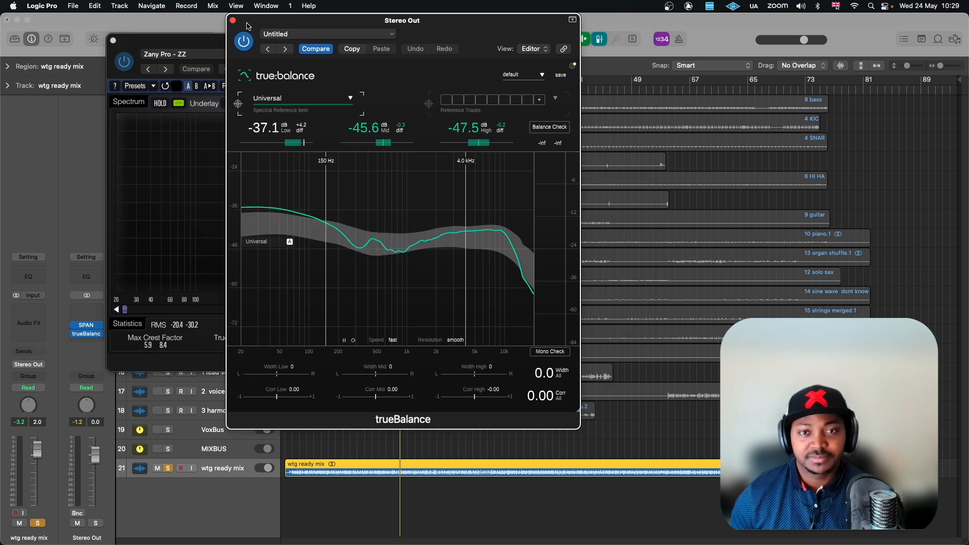
{"action": "left_click", "coordinate": [169, 469]}
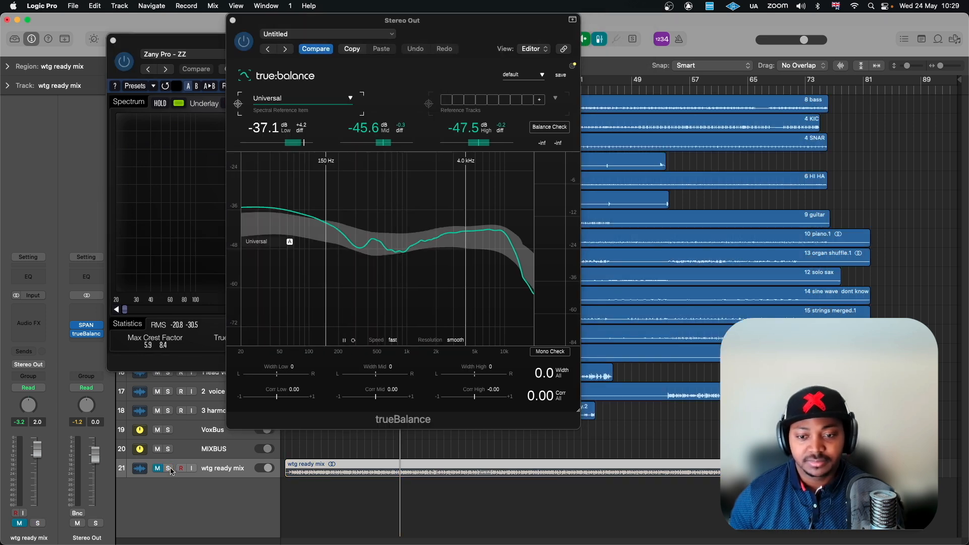
{"action": "left_click", "coordinate": [203, 449]}
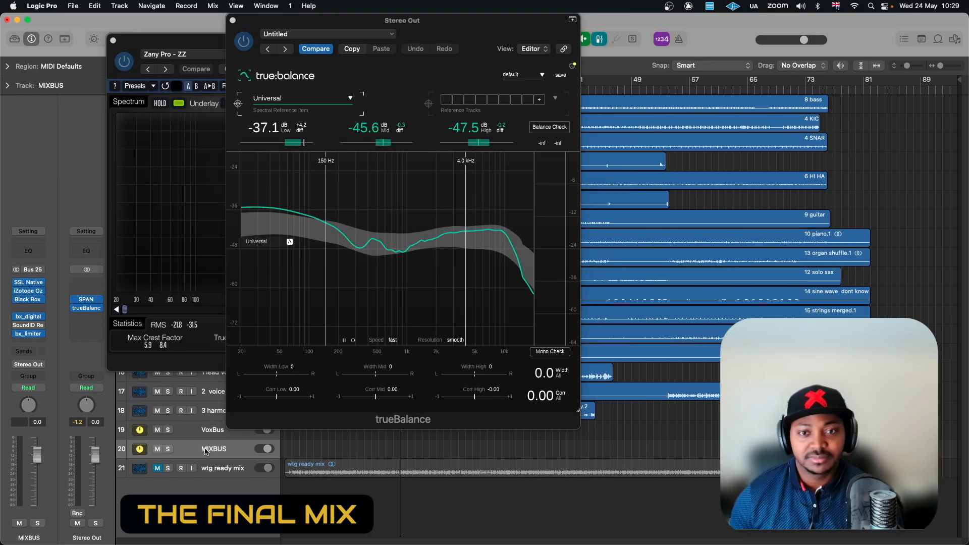
{"action": "key", "text": "space"}
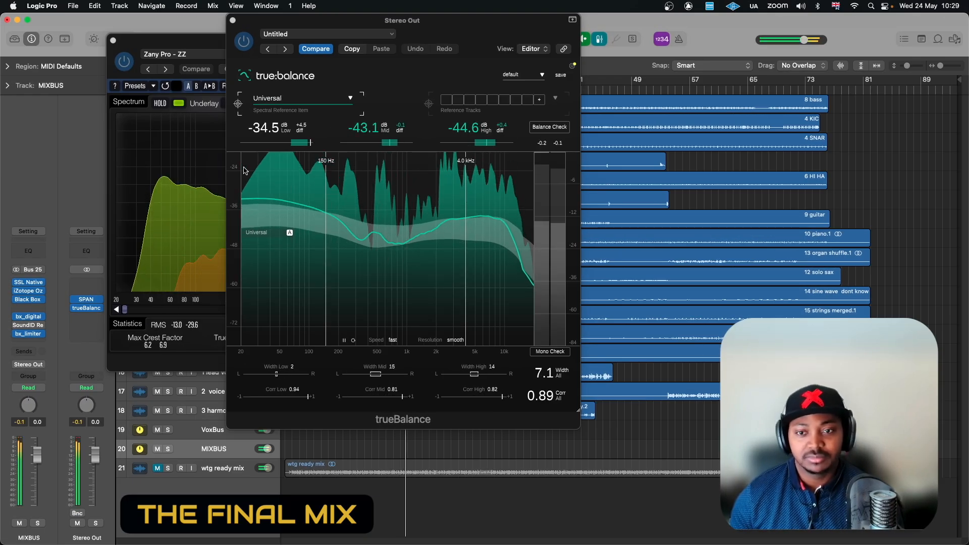
{"action": "left_click", "coordinate": [176, 44]}
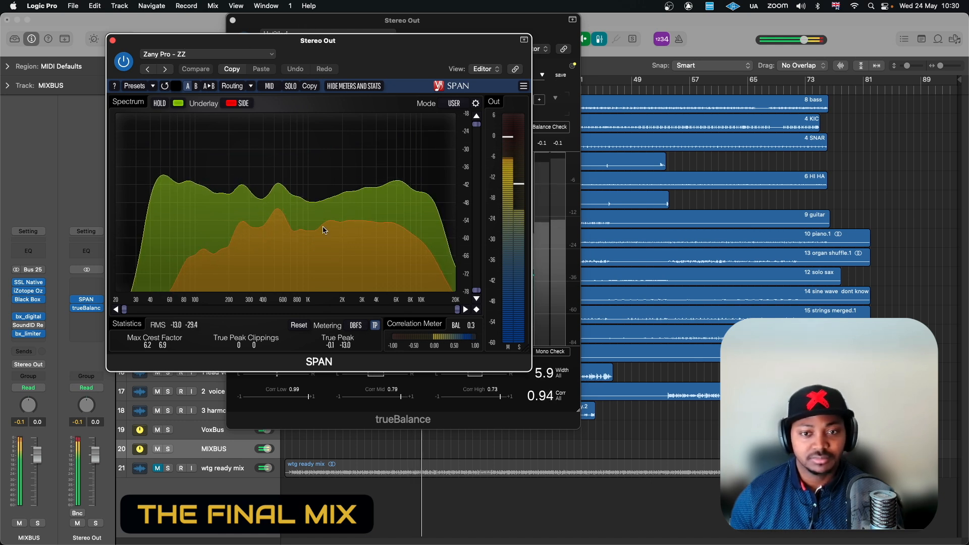
{"action": "left_click", "coordinate": [411, 25]}
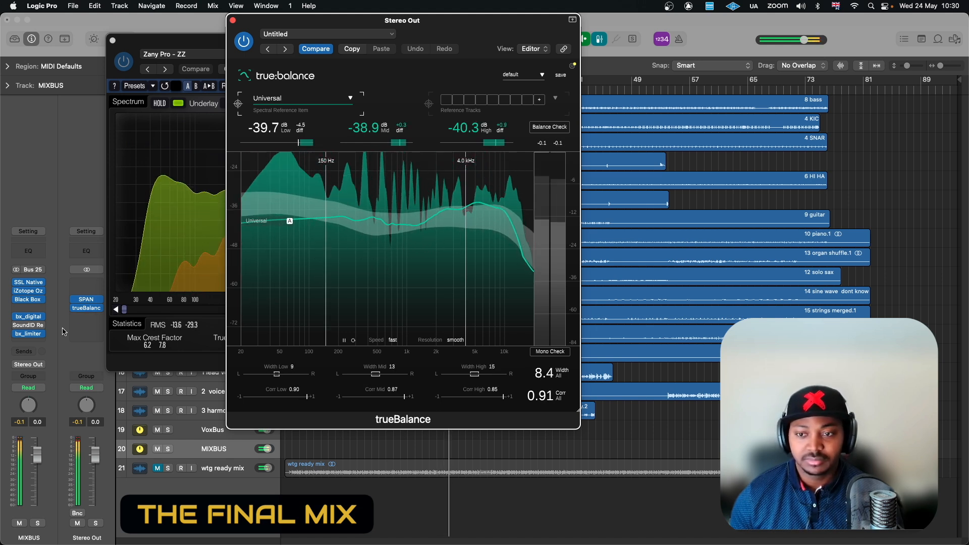
Bypass the bx_limiter on MIXBUS, resume playback and lower the MIXBUS volume to -3.0 dB
{"action": "mouse_move", "coordinate": [18, 336]}
{"action": "key", "text": "space"}
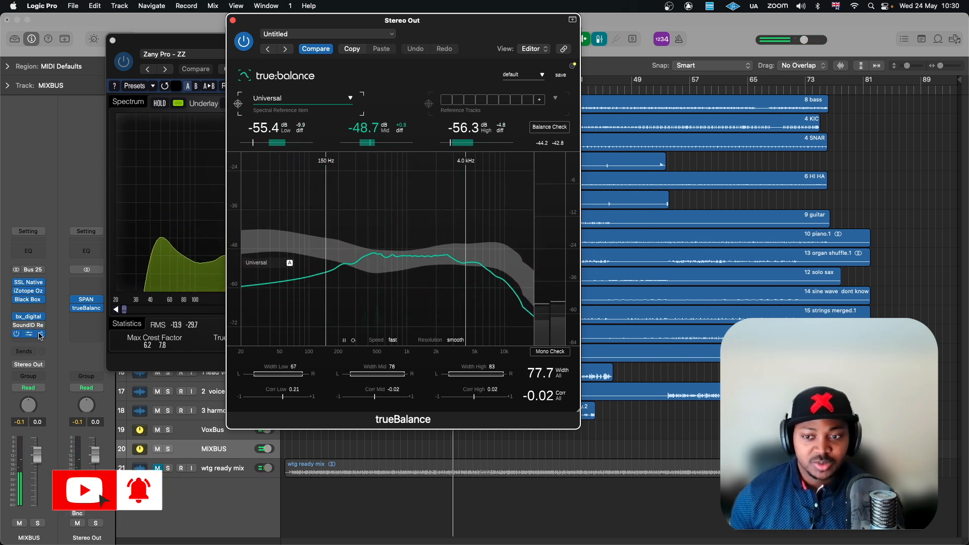
{"action": "left_click", "coordinate": [17, 334]}
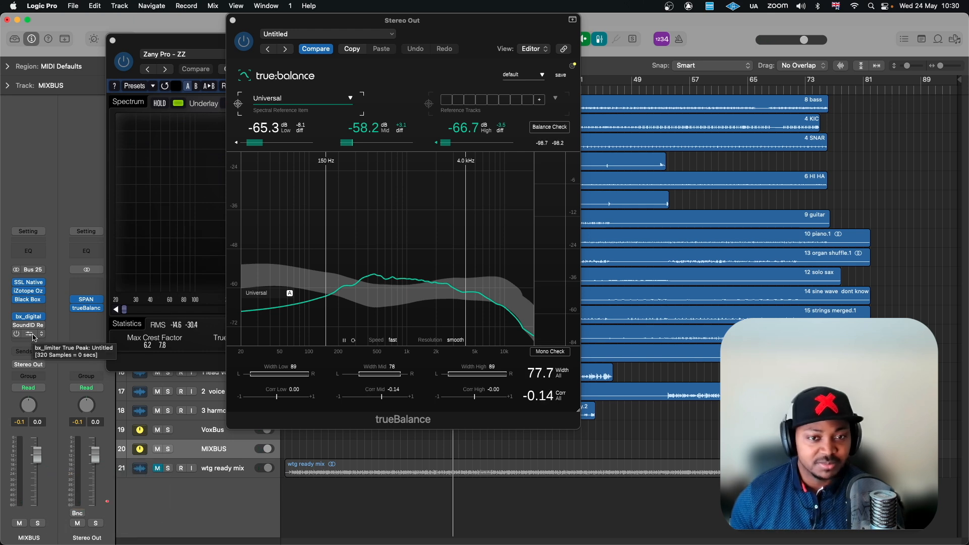
{"action": "key", "text": "space"}
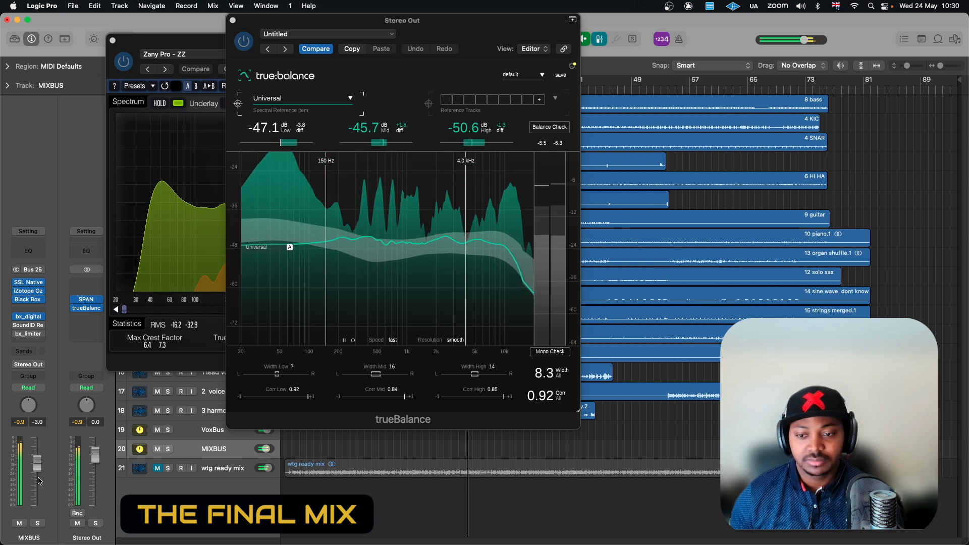
Compare the rough and final mixes by switching solo from wtg ready mix to MIXBUS, clearing the Stereo Out peak reading
{"action": "left_click", "coordinate": [168, 468]}
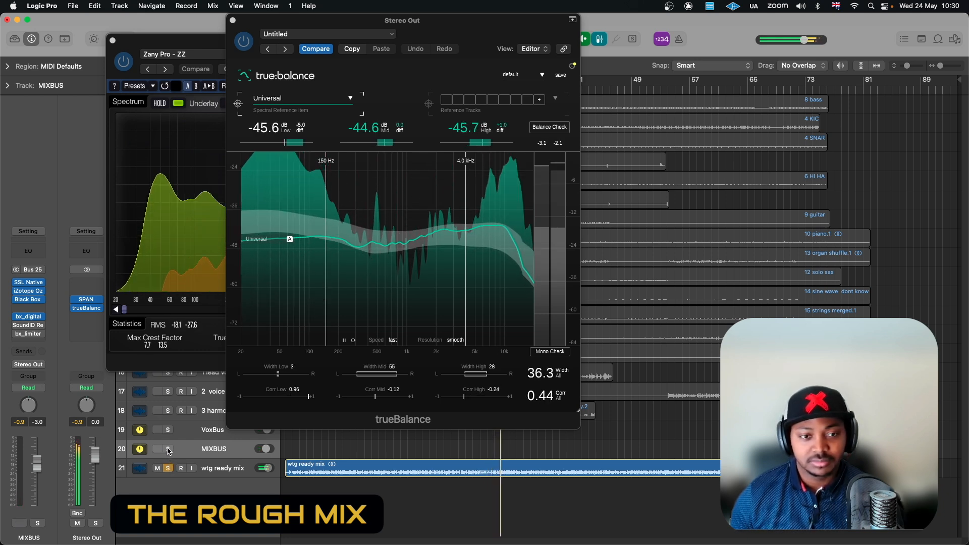
{"action": "left_click", "coordinate": [168, 449]}
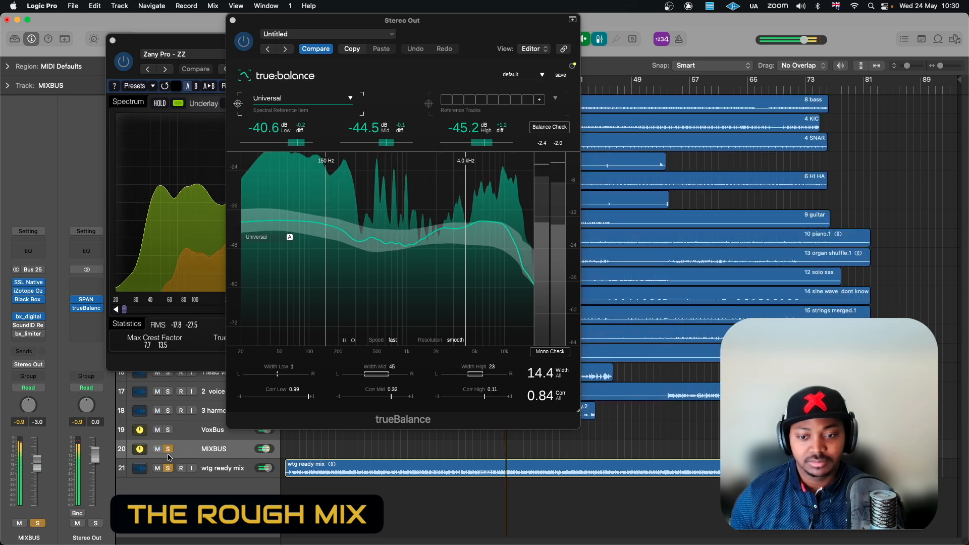
{"action": "left_click", "coordinate": [168, 468]}
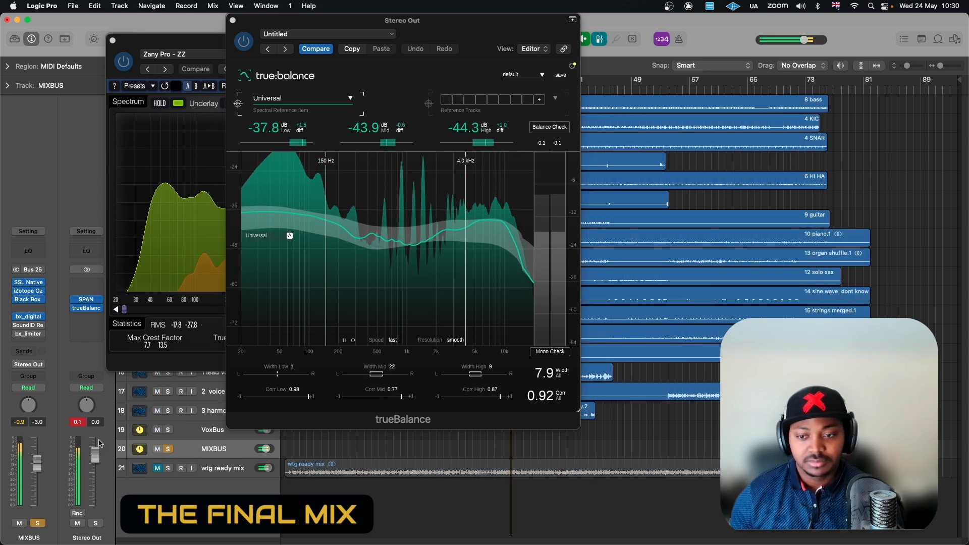
{"action": "left_click", "coordinate": [78, 423]}
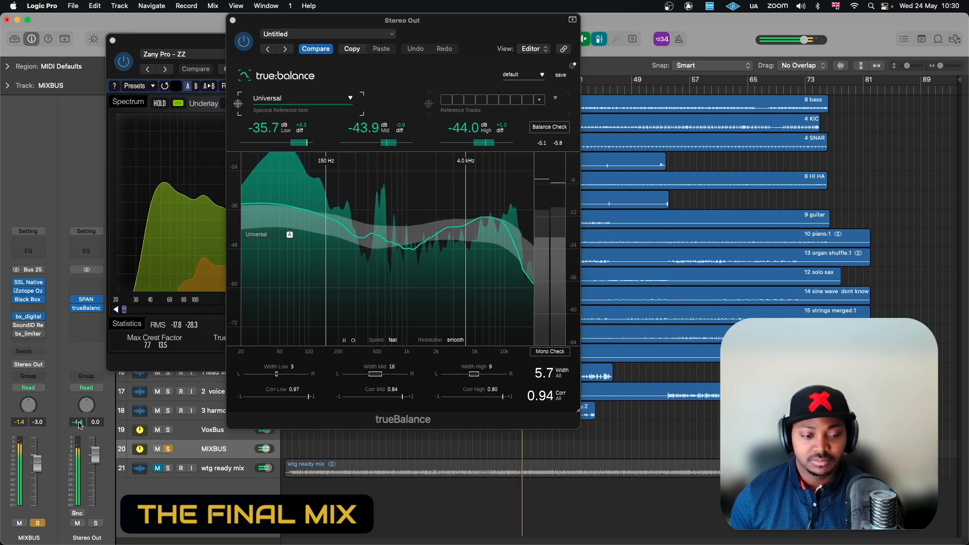
{"action": "key", "text": "space"}
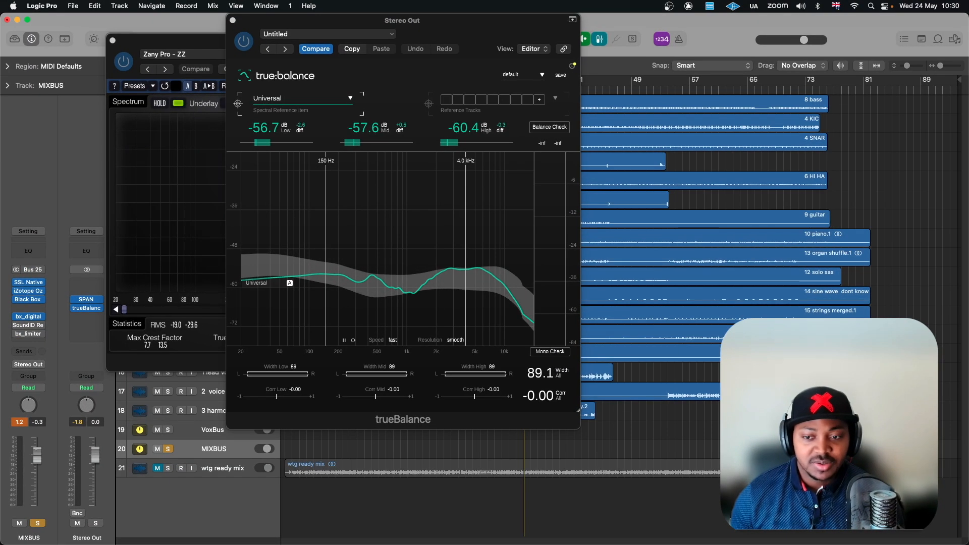
Set the MIXBUS volume to 0.0 dB, clear its peak reading and turn the bx_limiter back on
{"action": "left_click_drag", "start_coordinate": [38, 456], "coordinate": [38, 455]}
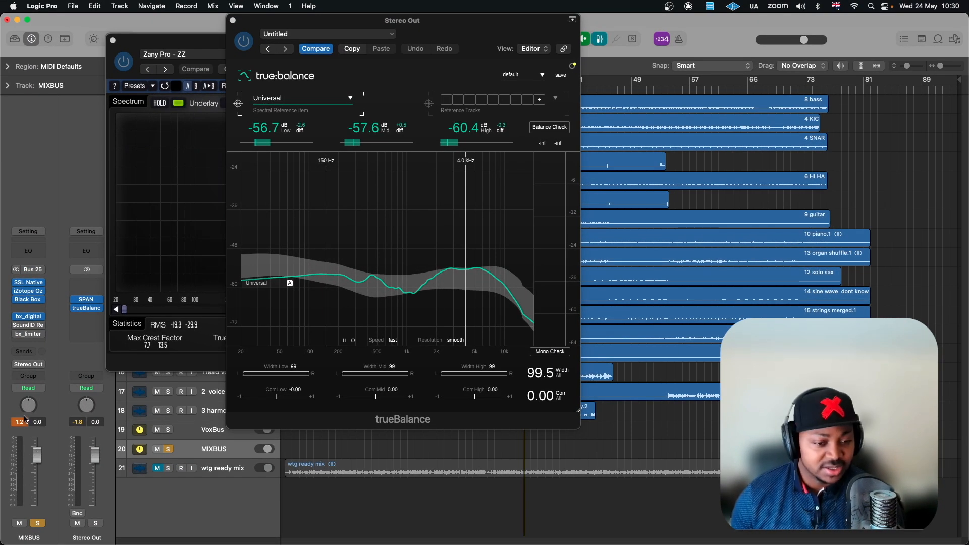
{"action": "left_click", "coordinate": [25, 421]}
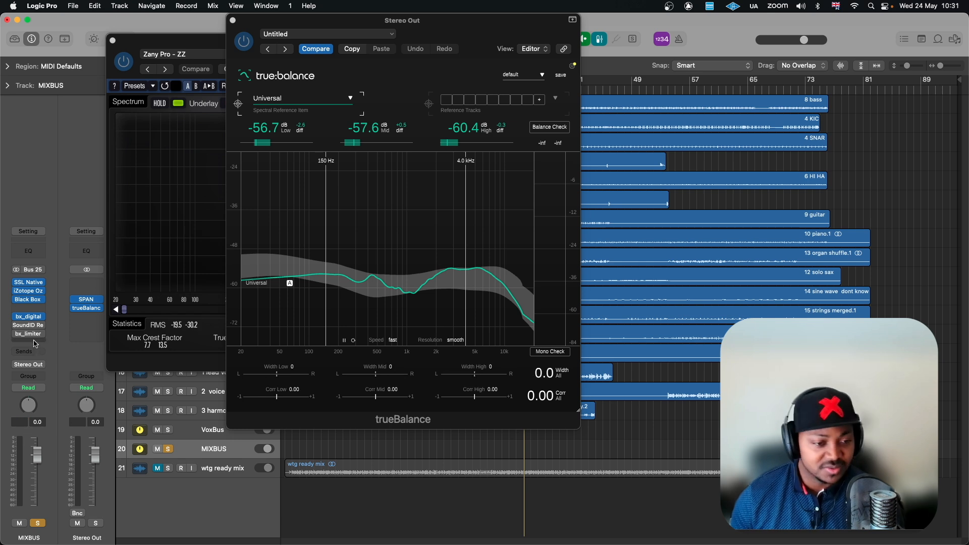
{"action": "mouse_move", "coordinate": [24, 335]}
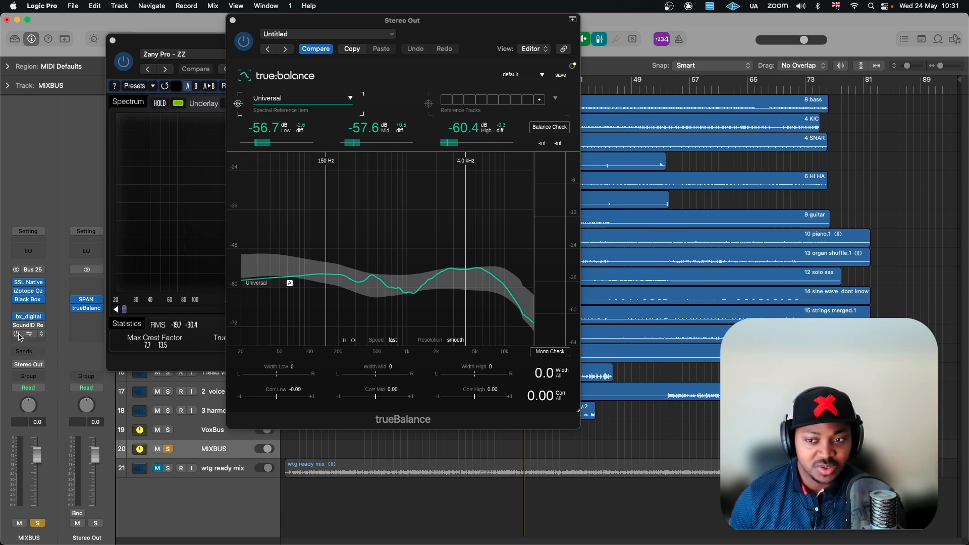
Close the trueBalance and SPAN windows and select the 16 brass track
{"action": "left_click", "coordinate": [233, 21]}
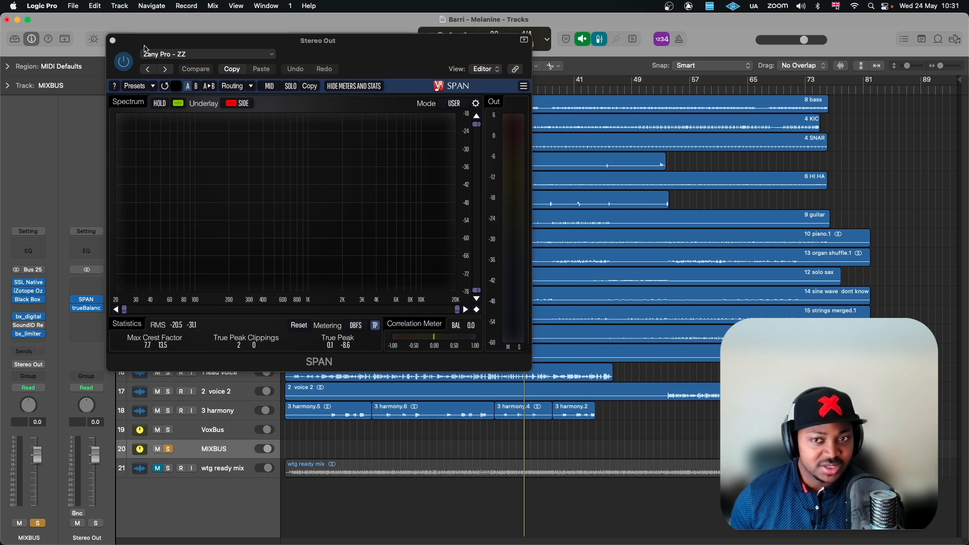
{"action": "left_click", "coordinate": [113, 41]}
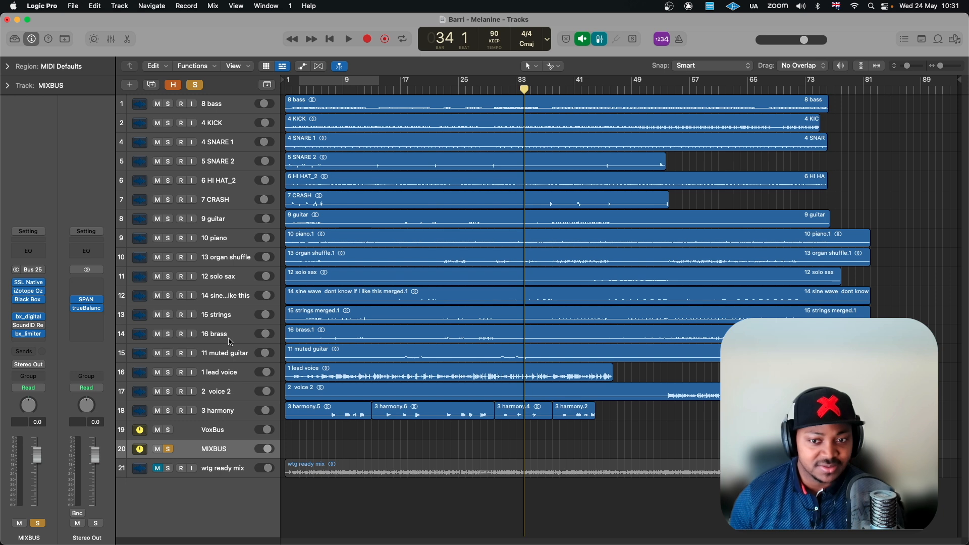
{"action": "left_click", "coordinate": [230, 337]}
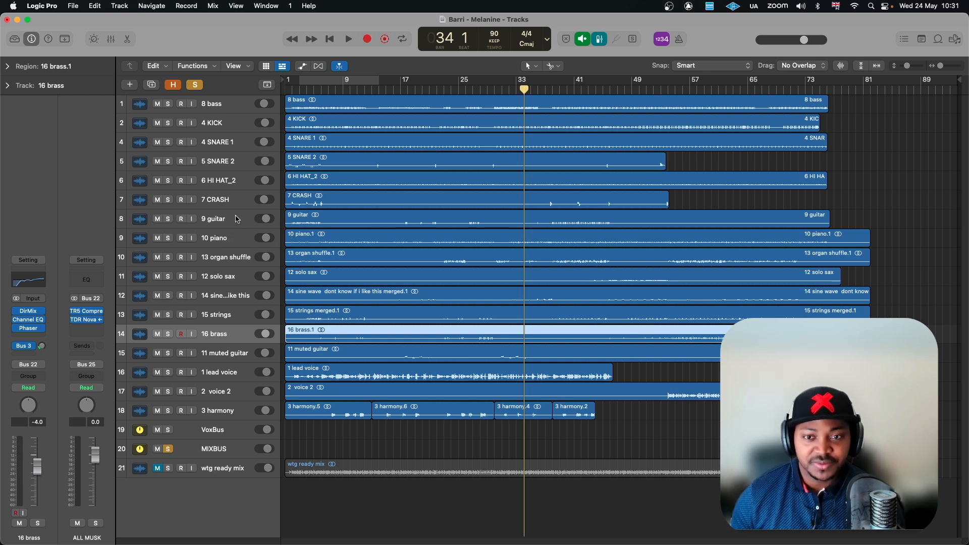
Examine the direction and spread settings of the Direction Mixer on the 9 guitar track, closing its window when done
{"action": "left_click", "coordinate": [227, 219]}
{"action": "left_click", "coordinate": [28, 312]}
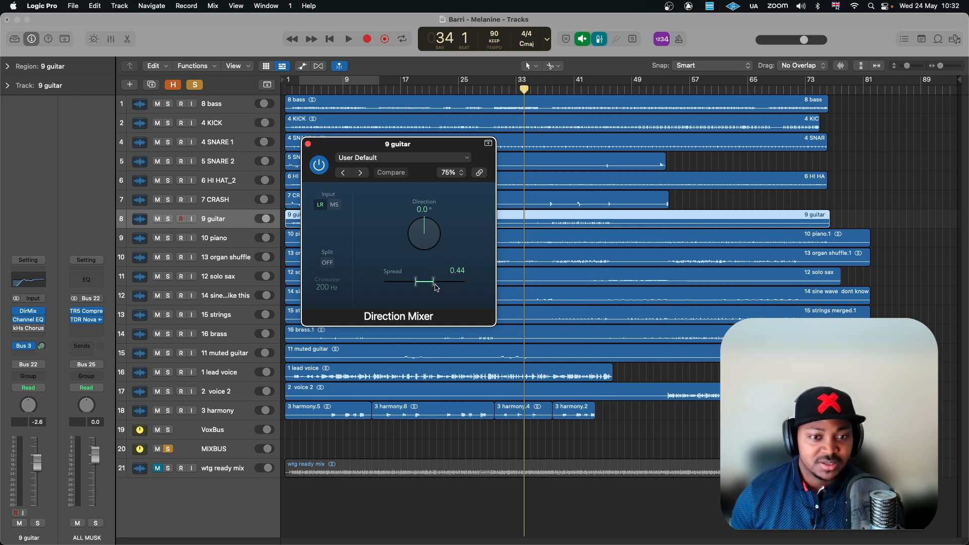
{"action": "left_click", "coordinate": [307, 144]}
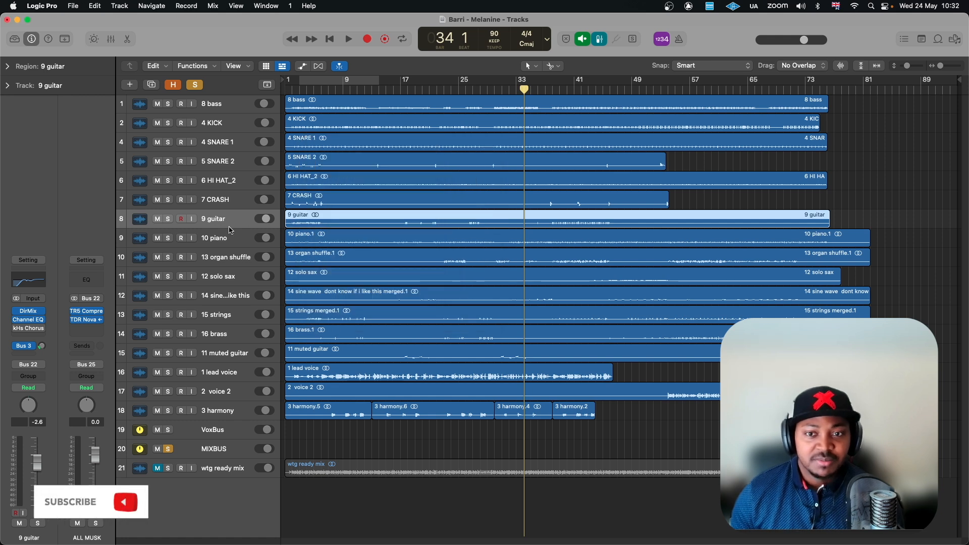
Check the Direction Mixer on the 10 piano track and open the one on the 13 organ shuffle track
{"action": "left_click", "coordinate": [223, 238]}
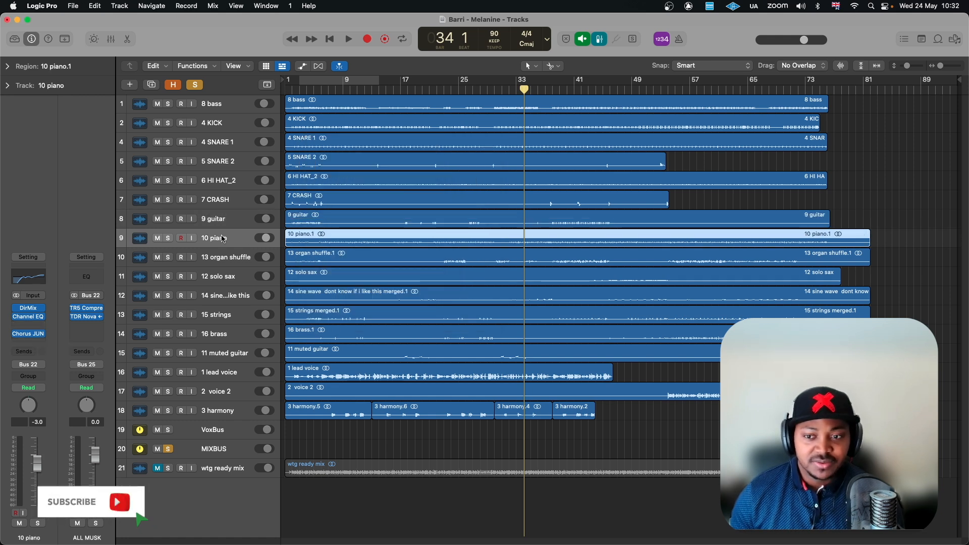
{"action": "left_click", "coordinate": [32, 310]}
{"action": "left_click", "coordinate": [32, 310]}
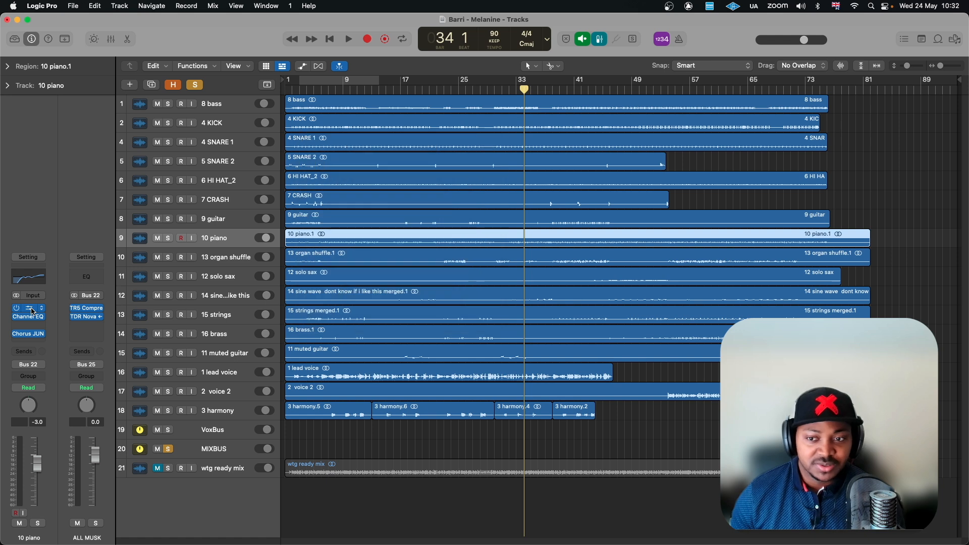
{"action": "left_click", "coordinate": [219, 262]}
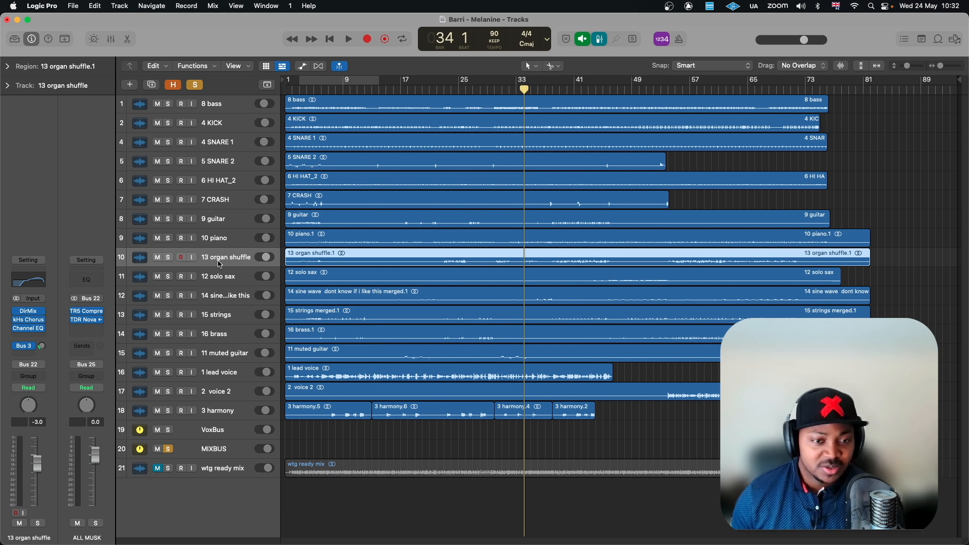
{"action": "left_click", "coordinate": [30, 313]}
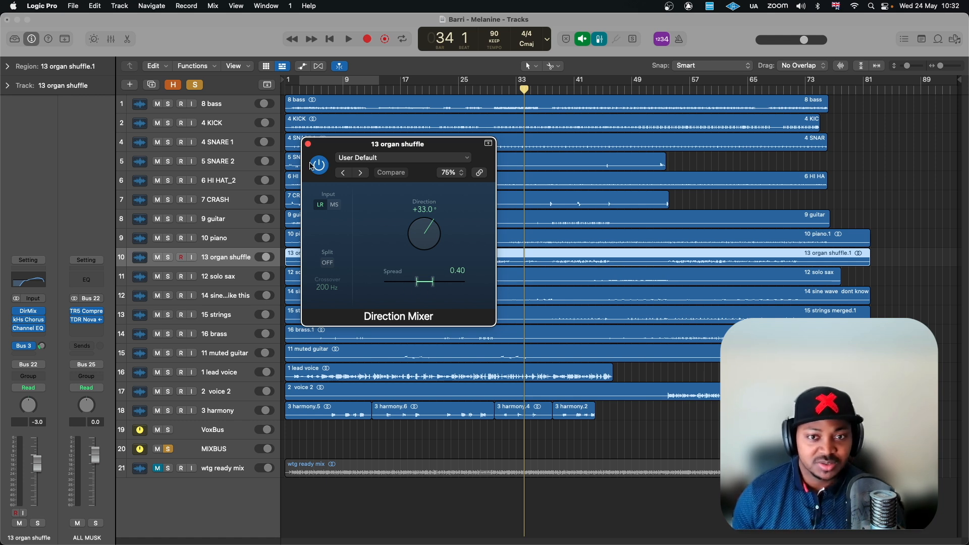
Close the organ shuffle's Direction Mixer, select the 12 solo sax track and move the playhead to bar 47
{"action": "left_click", "coordinate": [308, 144]}
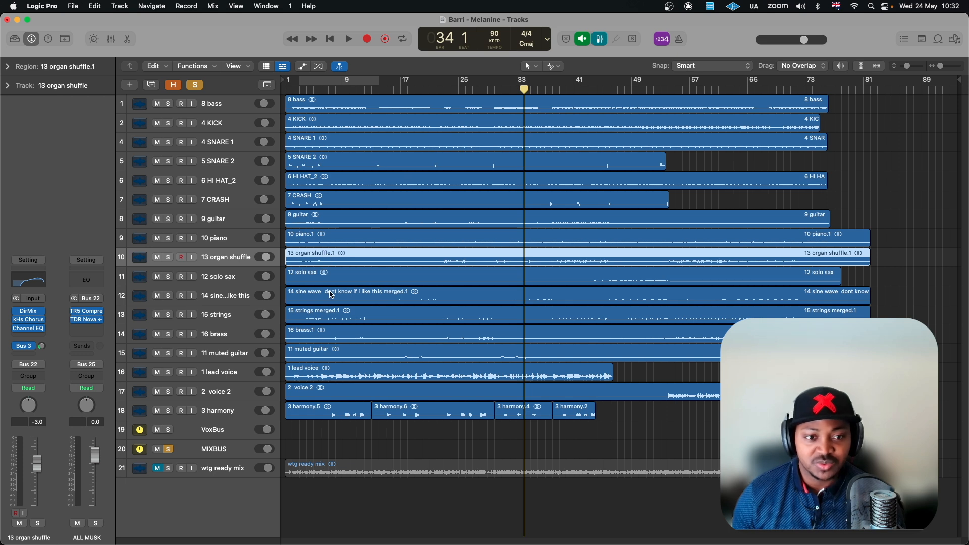
{"action": "left_click", "coordinate": [217, 282]}
{"action": "left_click", "coordinate": [617, 89]}
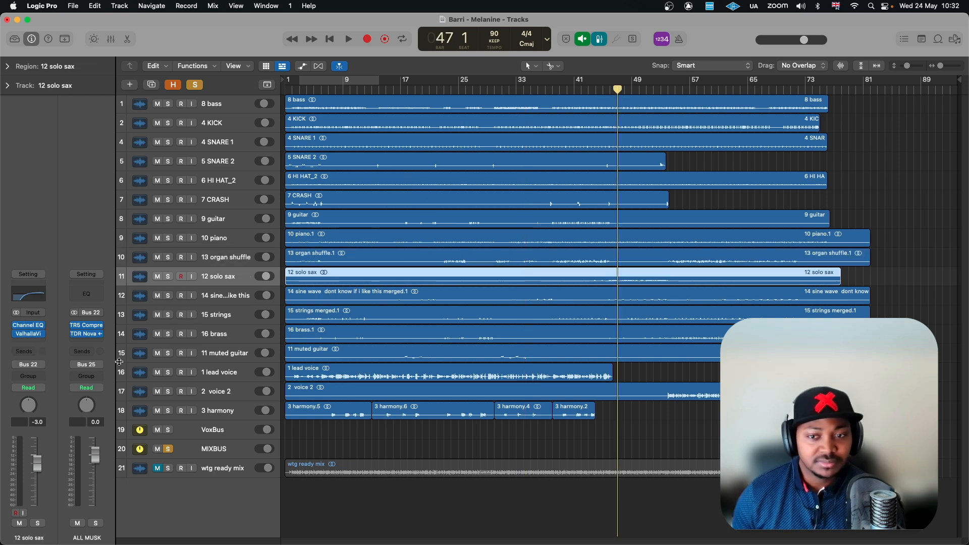
Examine the direction and spread settings of the Direction Mixer on the 15 strings track, closing its window when done
{"action": "left_click", "coordinate": [222, 301]}
{"action": "left_click", "coordinate": [224, 315]}
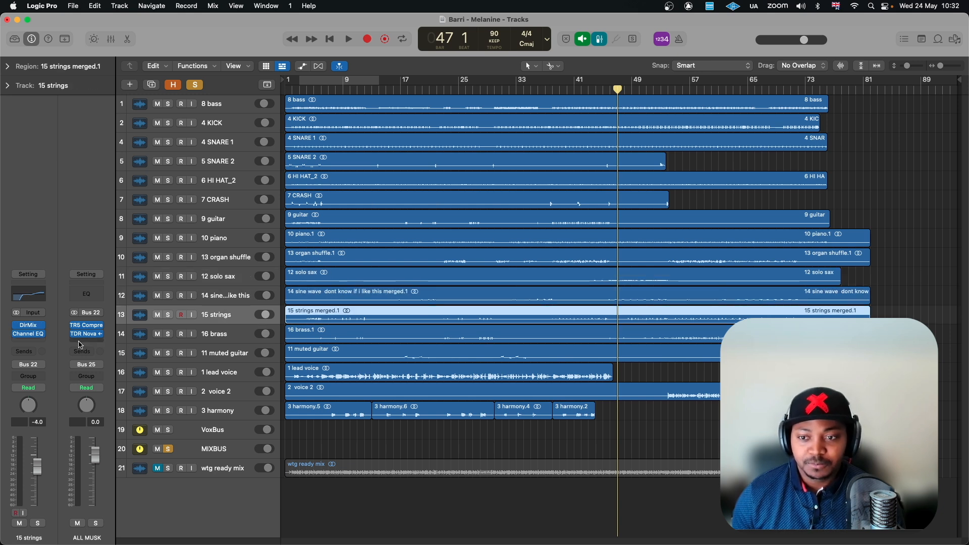
{"action": "left_click", "coordinate": [31, 326]}
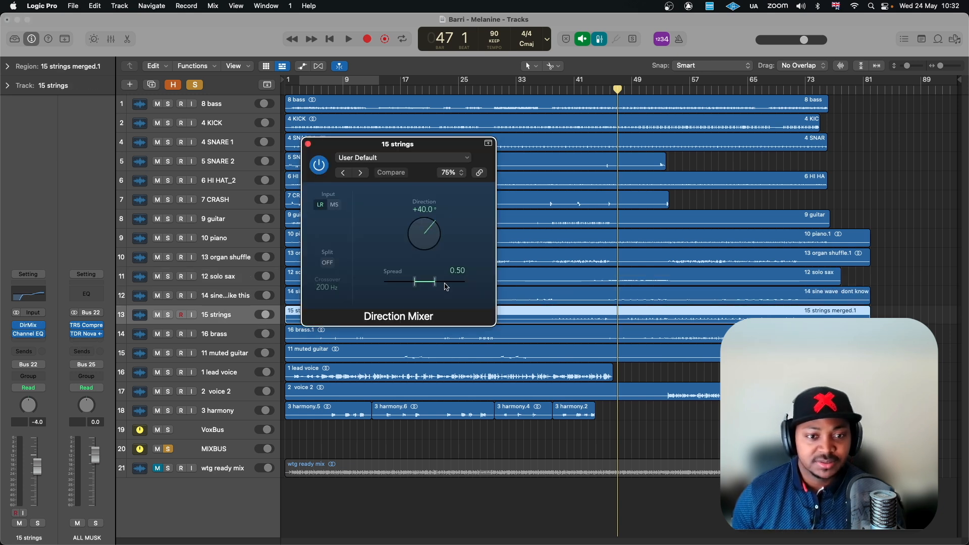
{"action": "left_click", "coordinate": [308, 144]}
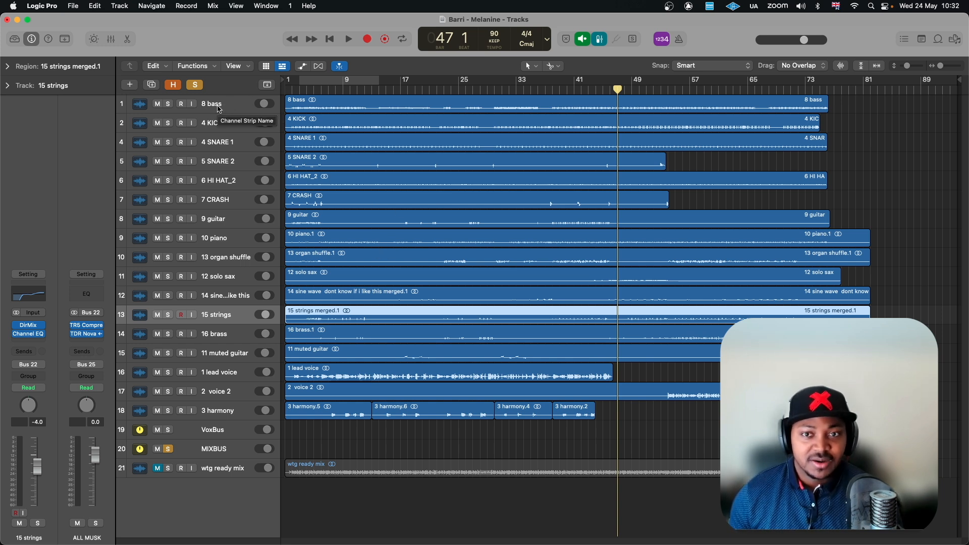
Review the Channel EQ and H-Comp settings on the 4 KICK track, closing each plug-in window when done
{"action": "left_click", "coordinate": [218, 109]}
{"action": "left_click", "coordinate": [219, 124]}
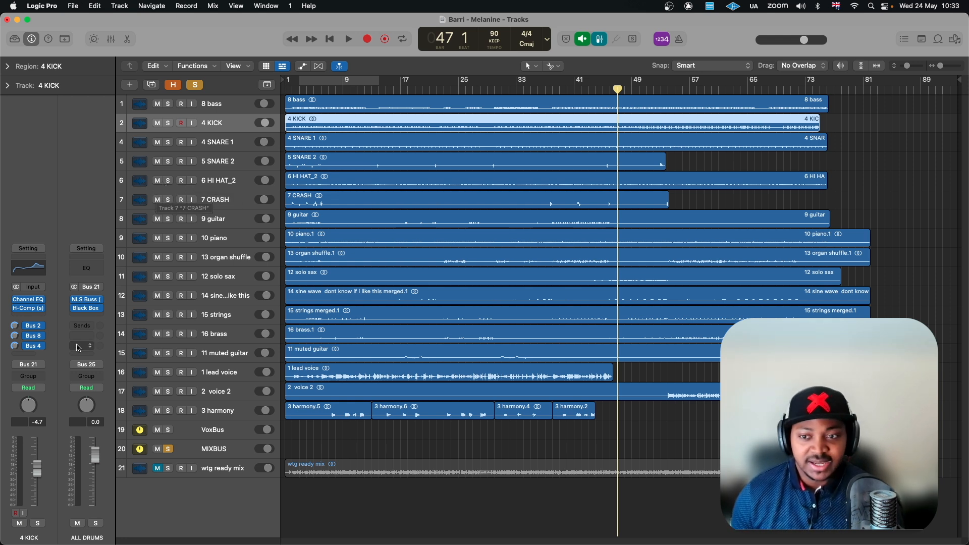
{"action": "left_click", "coordinate": [28, 300]}
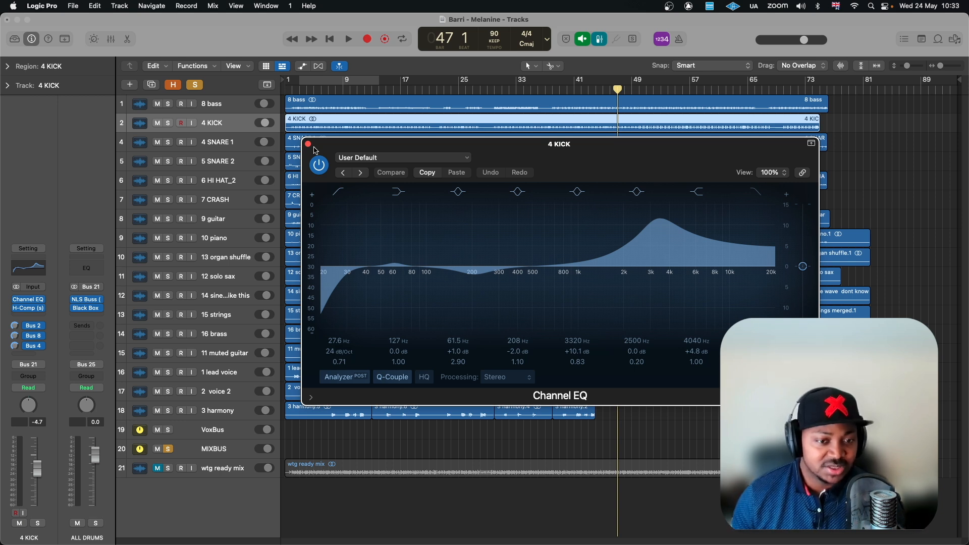
{"action": "left_click", "coordinate": [308, 145]}
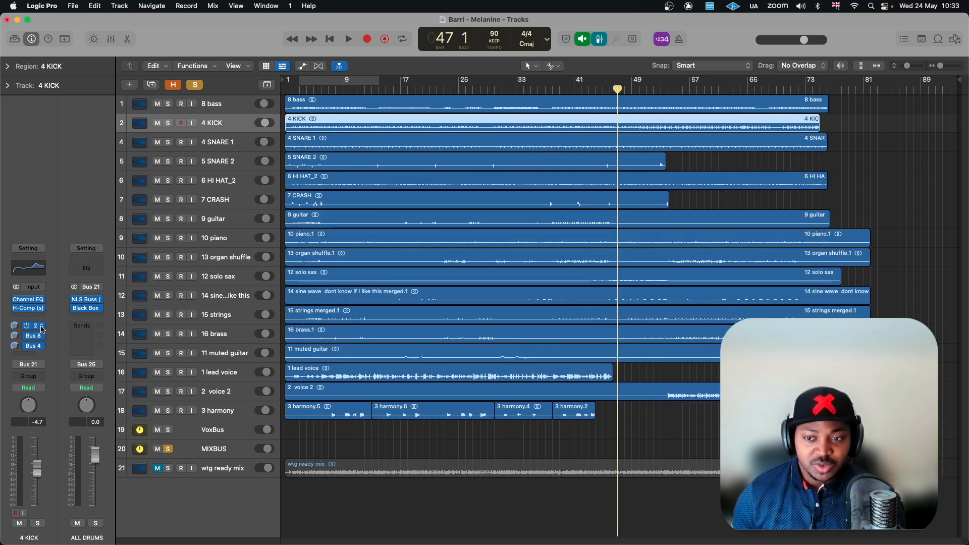
{"action": "left_click", "coordinate": [29, 310]}
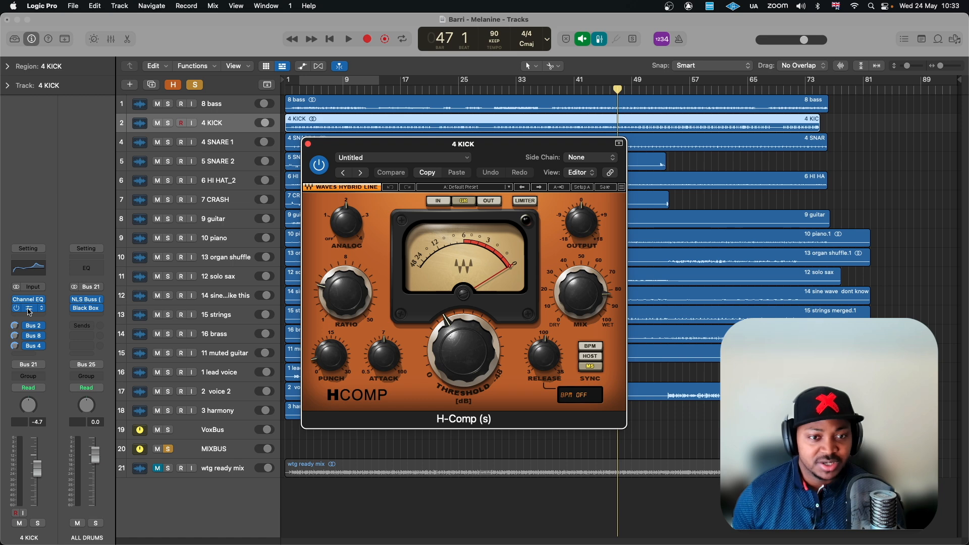
{"action": "left_click", "coordinate": [29, 309]}
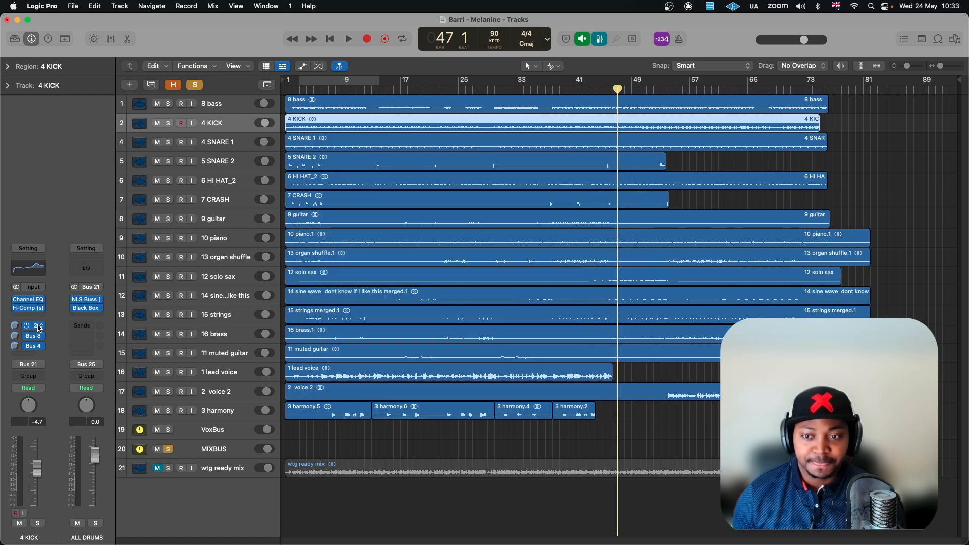
Solo the 4 KICK track and play it to compare its sound with the Channel EQ and H-Comp bypassed and active
{"action": "left_click", "coordinate": [168, 123]}
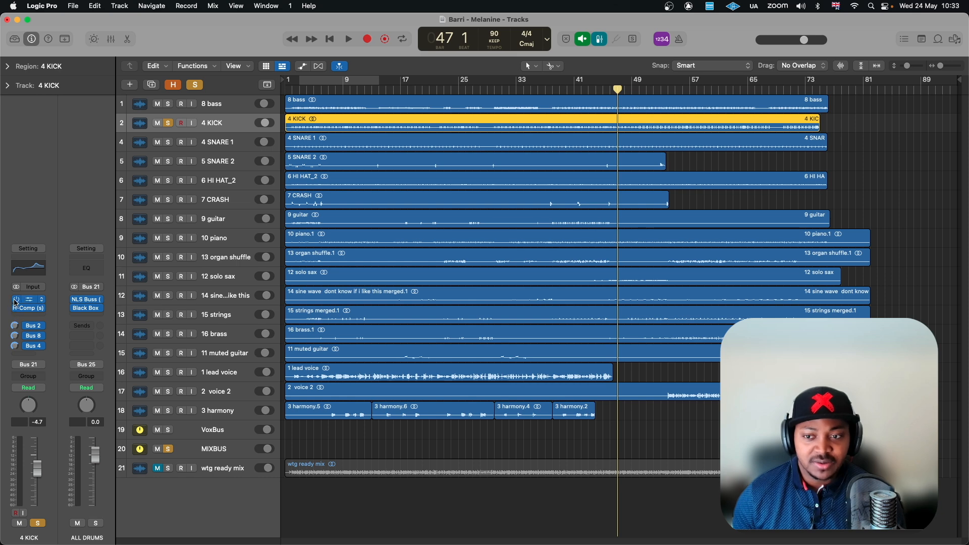
{"action": "key", "text": "space"}
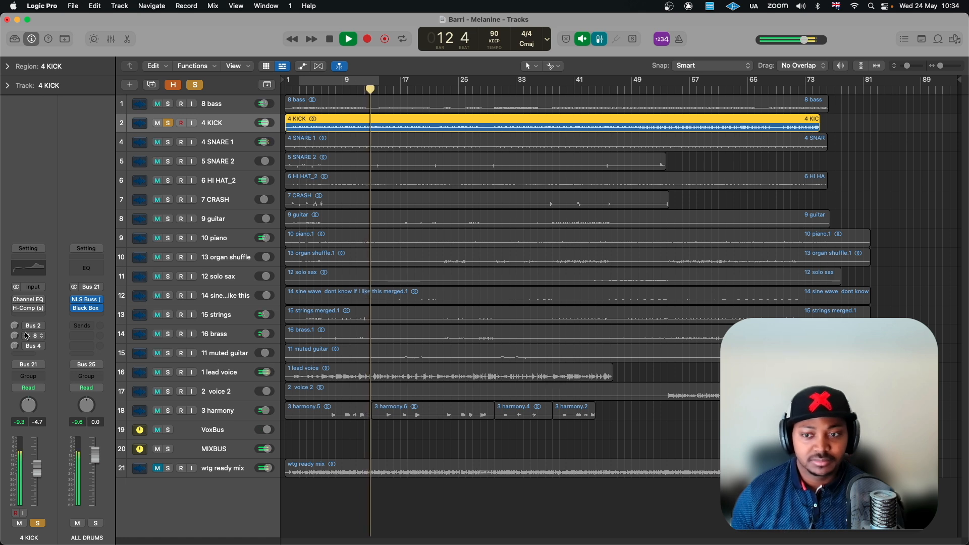
{"action": "mouse_move", "coordinate": [14, 301]}
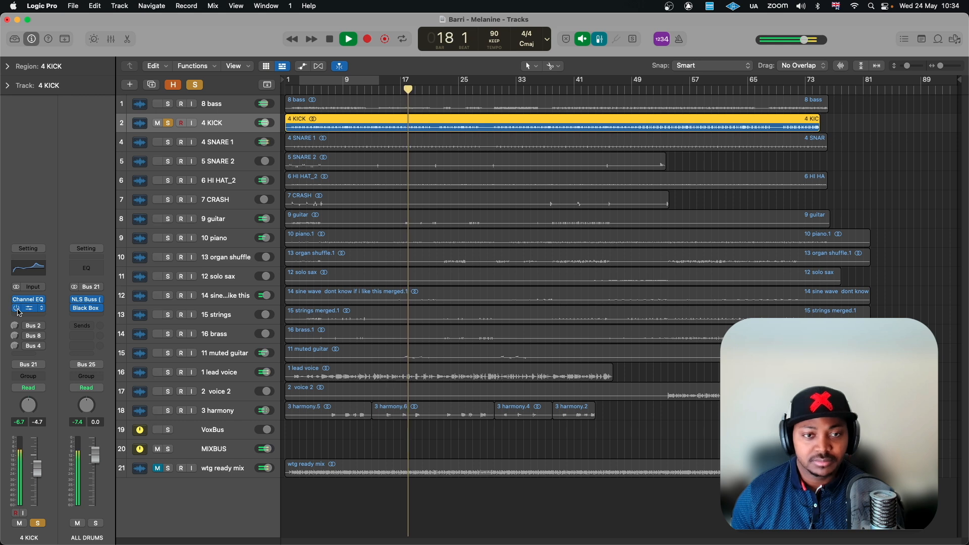
{"action": "key", "text": "space"}
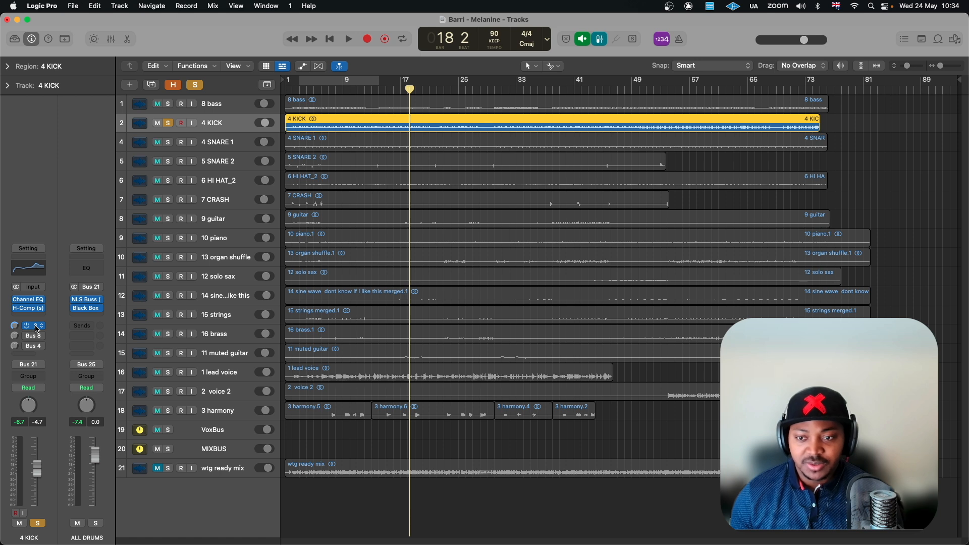
Show the DRM NOK channel fed by the kick's Bus 2 send and play the kick through it
{"action": "left_click", "coordinate": [36, 326]}
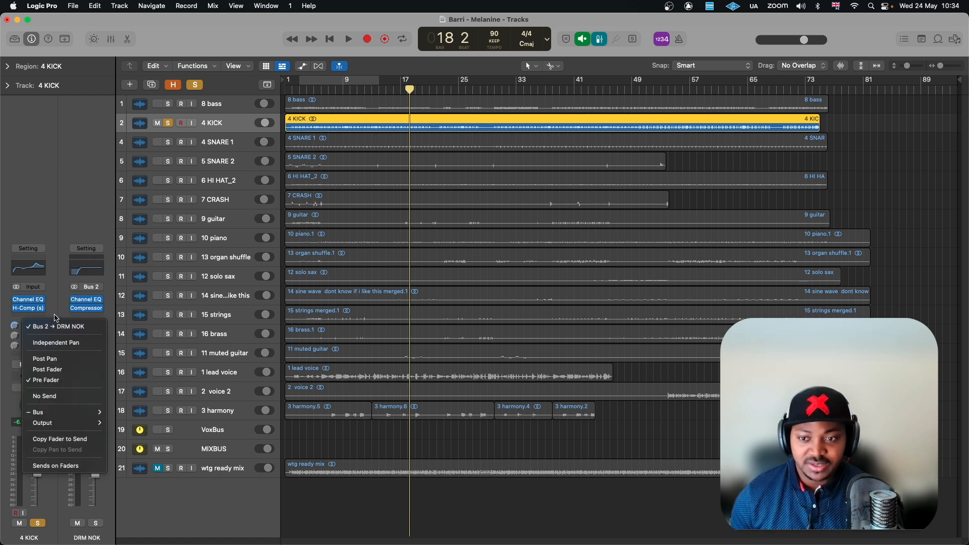
{"action": "left_click", "coordinate": [60, 326]}
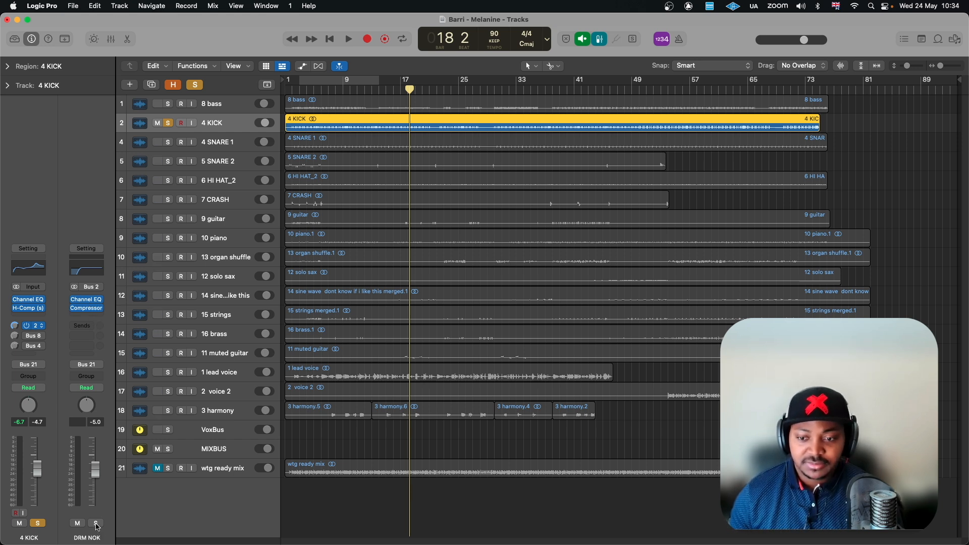
{"action": "key", "text": "space"}
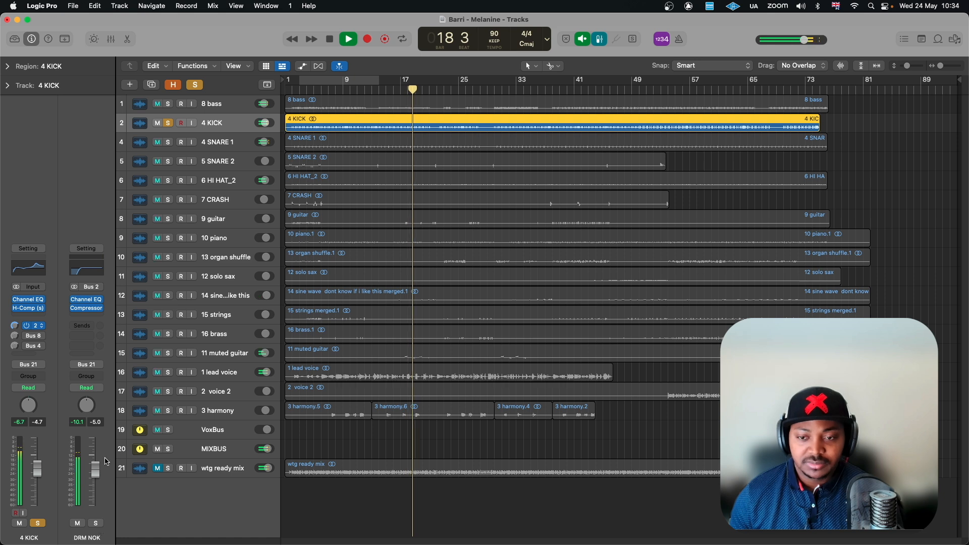
{"action": "key", "text": "space"}
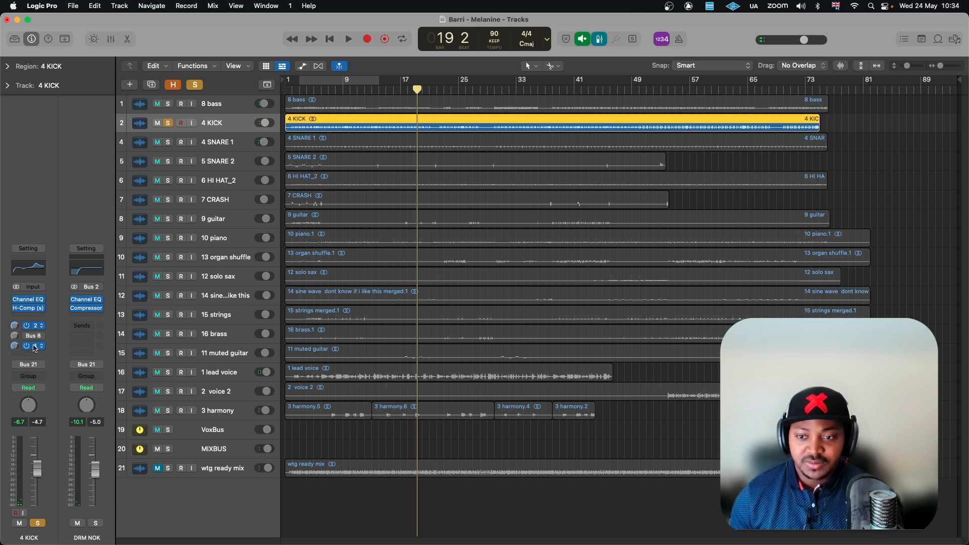
Inspect the UADx 1176LN and TR5 EQP-1A on the kick's Bus 4 DrmCrush channel, close them and play the kick through it
{"action": "left_click", "coordinate": [42, 348]}
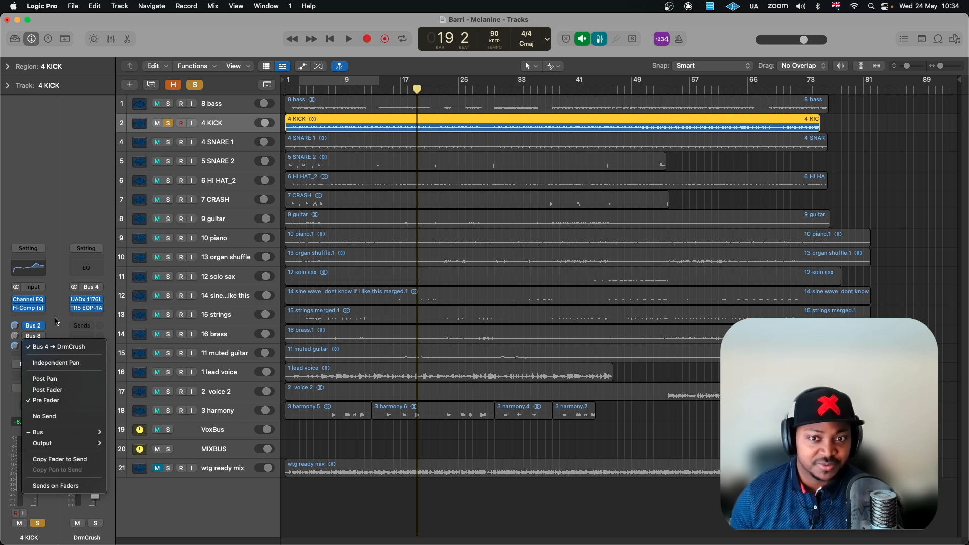
{"action": "left_click", "coordinate": [88, 302]}
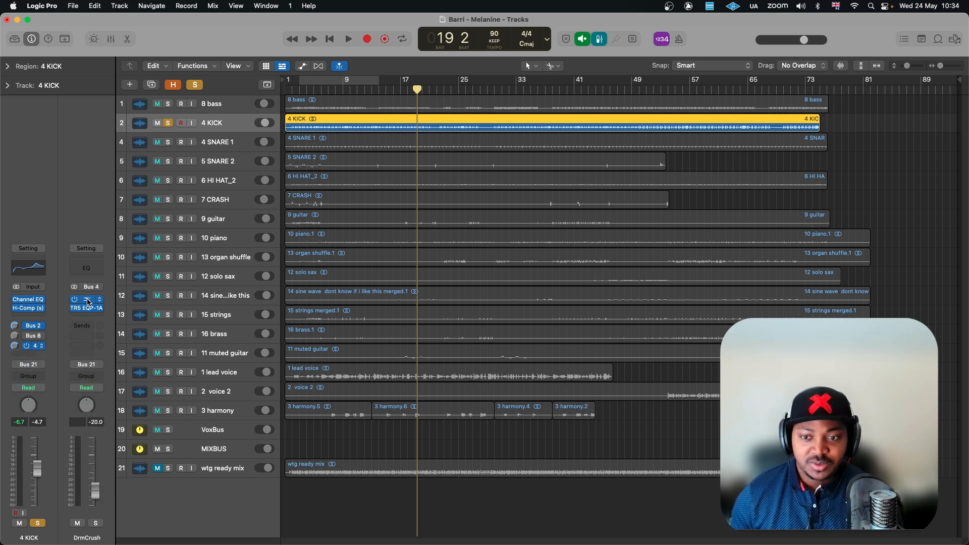
{"action": "left_click", "coordinate": [88, 301]}
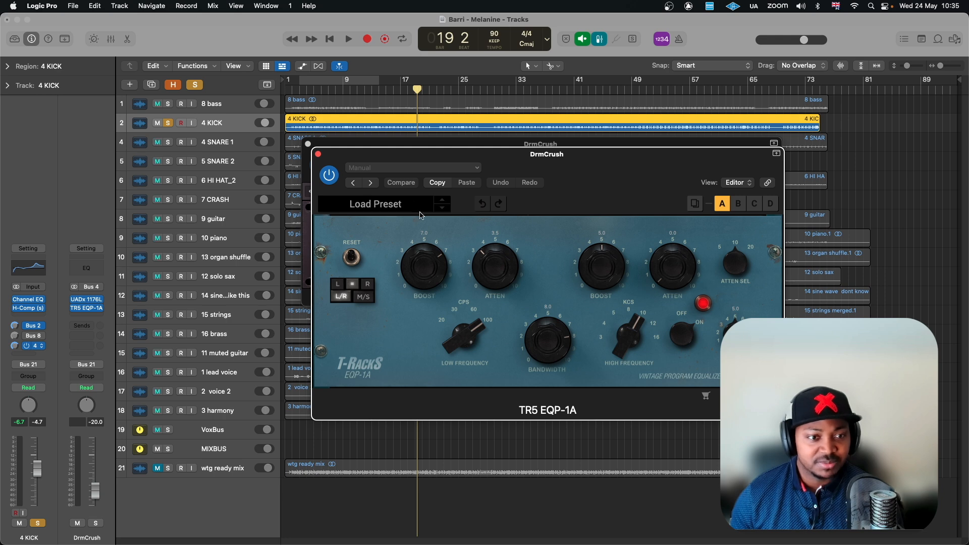
{"action": "left_click", "coordinate": [318, 154]}
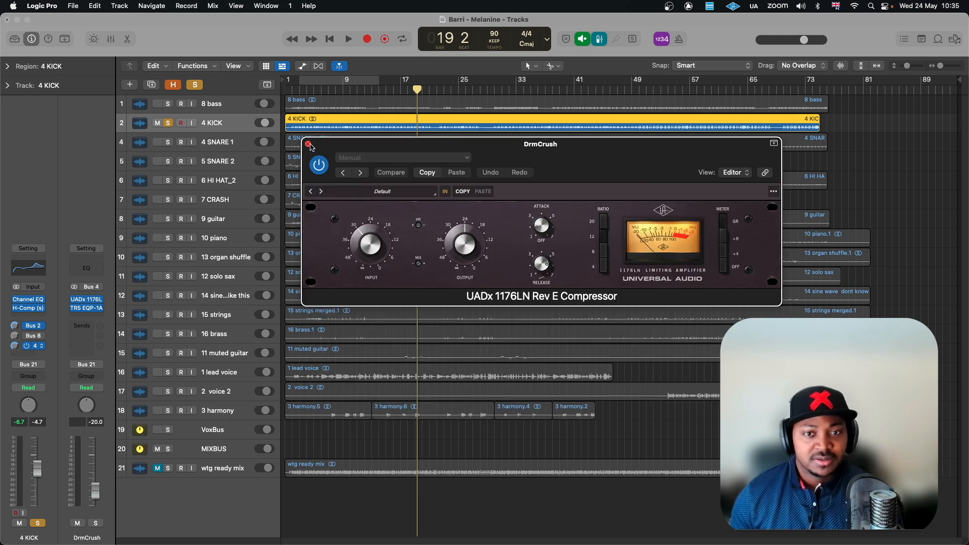
{"action": "left_click", "coordinate": [308, 145]}
{"action": "key", "text": "space"}
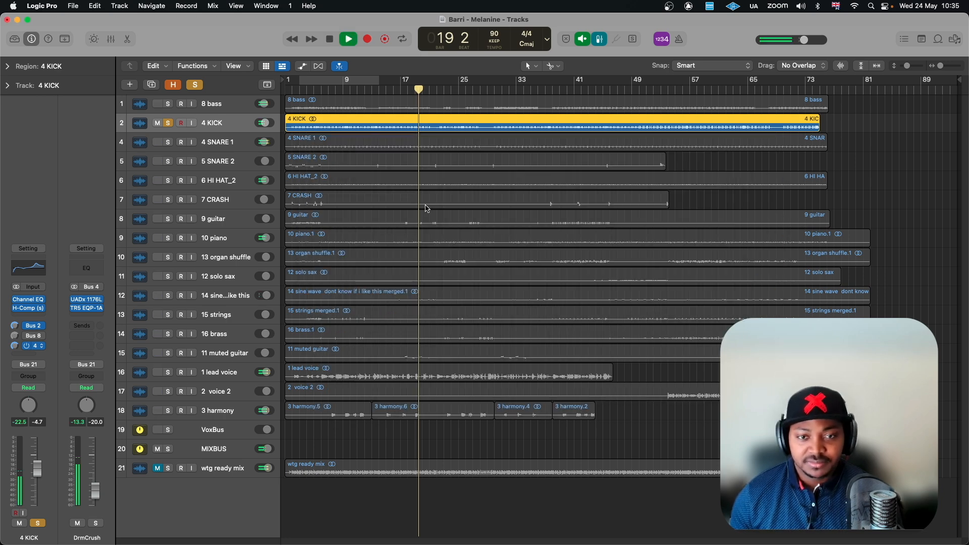
{"action": "key", "text": "space"}
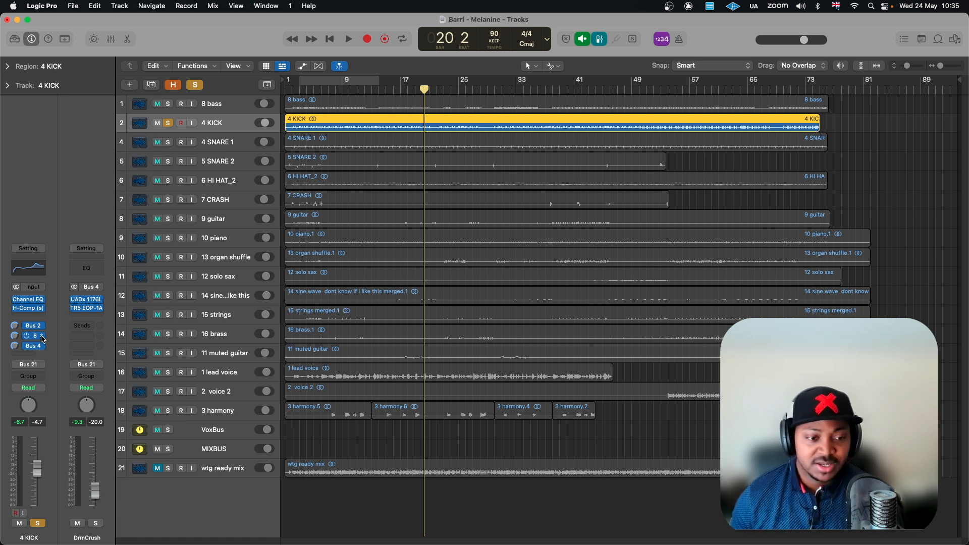
Select the 8 bass track and check the Little Radiator settings, closing its window when done
{"action": "left_click", "coordinate": [219, 108]}
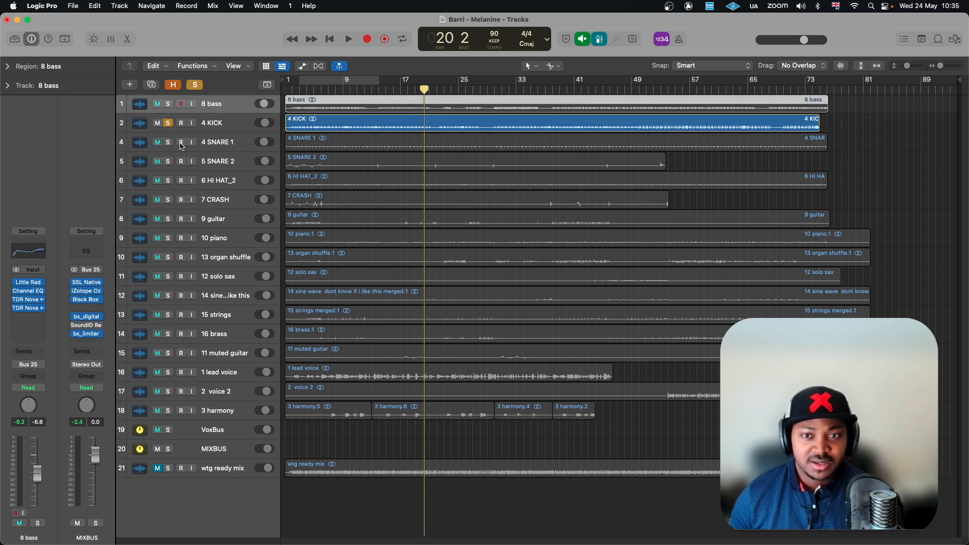
{"action": "left_click", "coordinate": [32, 286]}
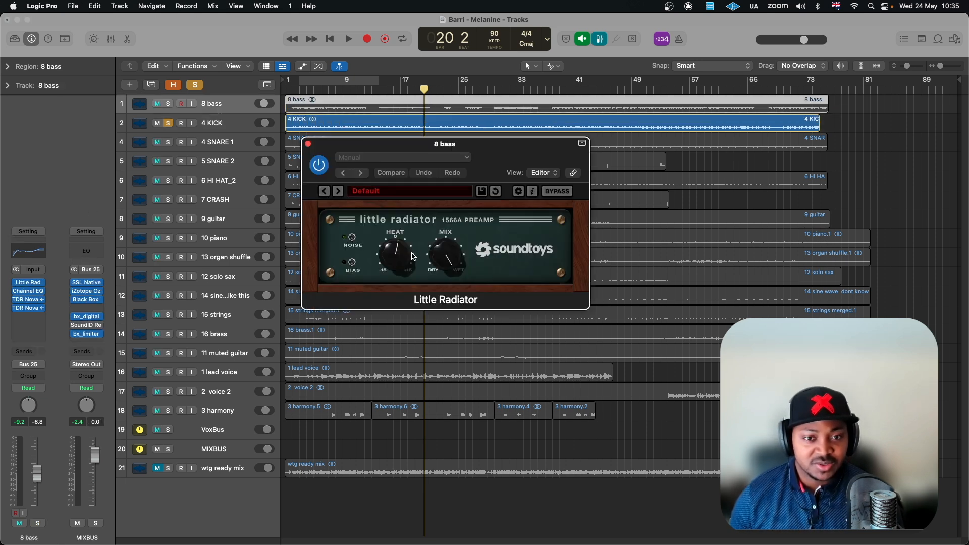
{"action": "left_click", "coordinate": [309, 145]}
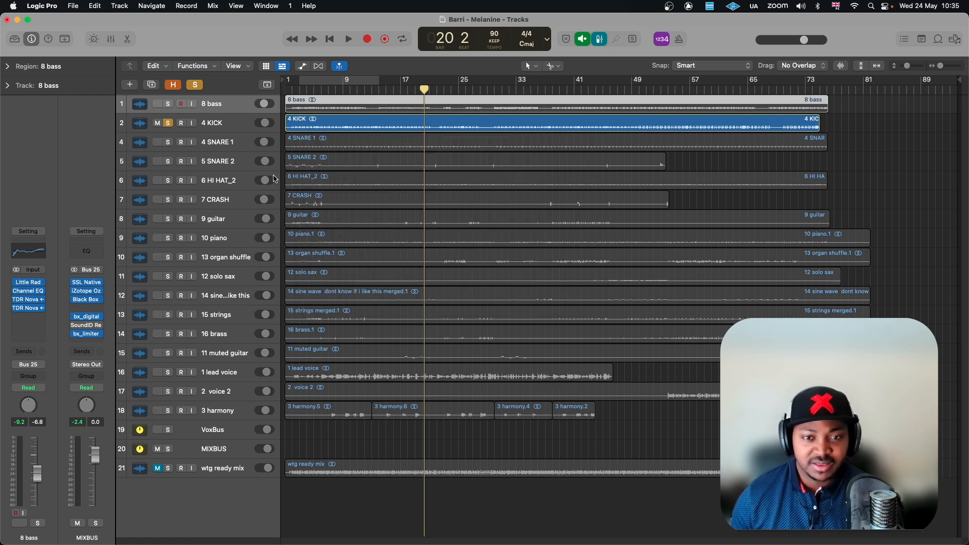
Review the bass's Channel EQ and its two TDR Nova instances side-chained from Bus 8 and Bus 10, closing all windows when done
{"action": "left_click", "coordinate": [29, 291]}
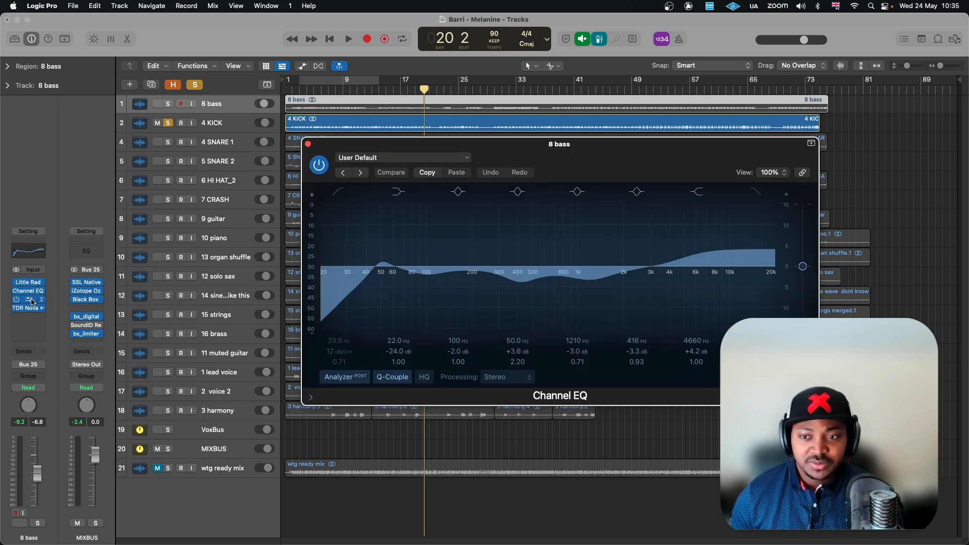
{"action": "left_click", "coordinate": [32, 301]}
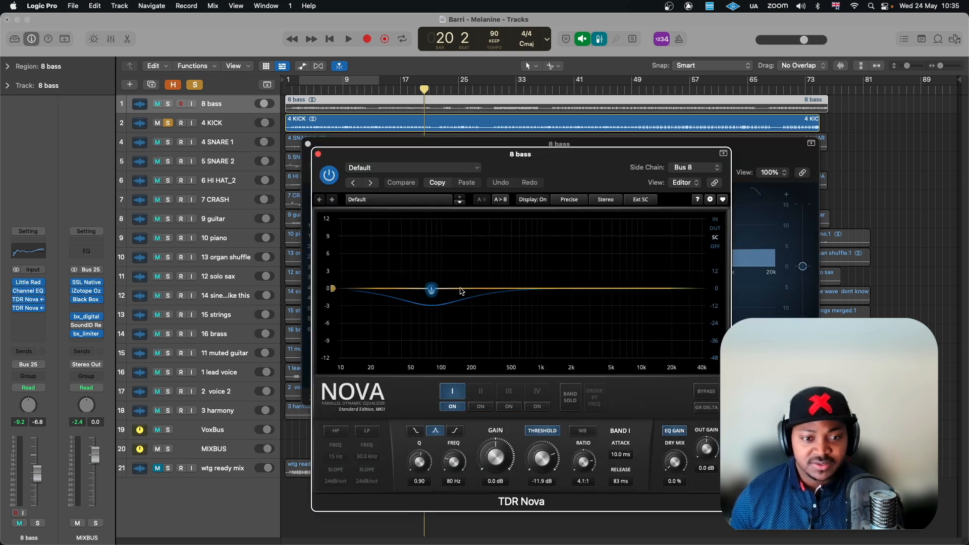
{"action": "left_click_drag", "start_coordinate": [592, 154], "coordinate": [565, 129]}
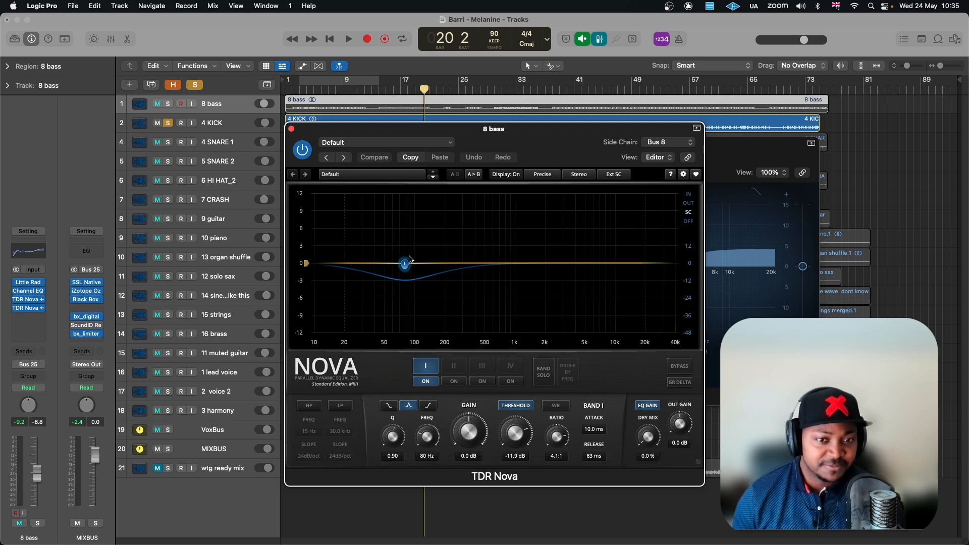
{"action": "left_click", "coordinate": [31, 308]}
{"action": "left_click_drag", "start_coordinate": [554, 157], "coordinate": [367, 155]}
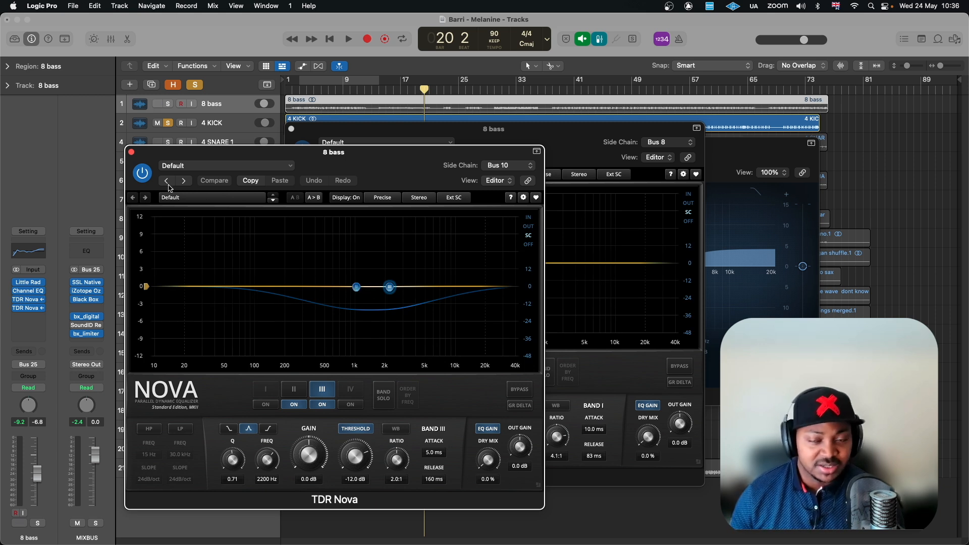
{"action": "left_click", "coordinate": [132, 152]}
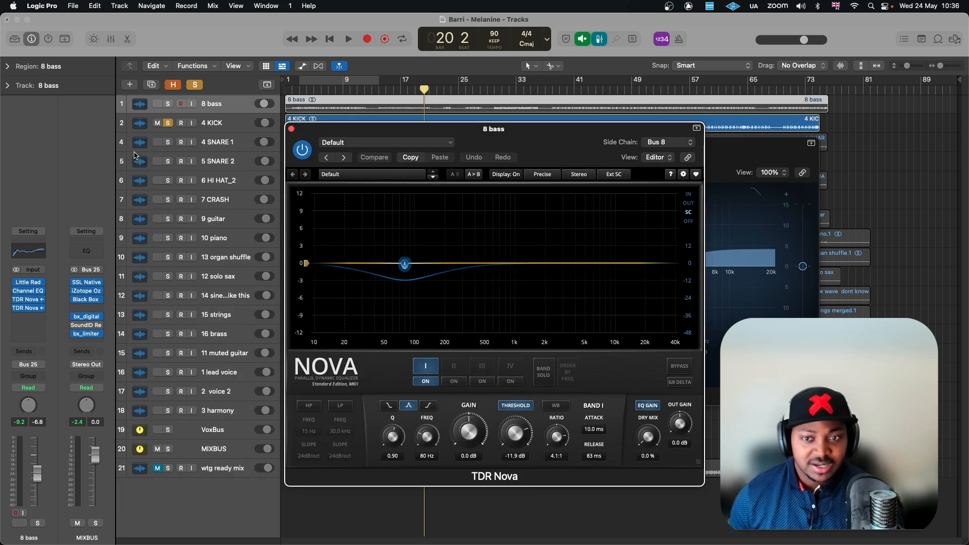
{"action": "left_click", "coordinate": [291, 128]}
{"action": "left_click", "coordinate": [308, 143]}
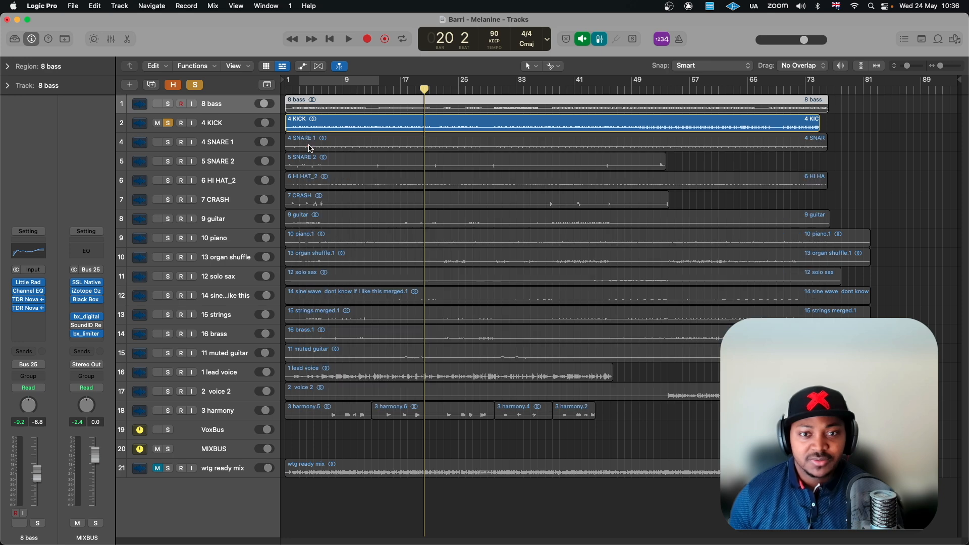
Solo the 4 SNARE 1, 5 SNARE 2 and 8 bass tracks along with the kick and start playback
{"action": "left_click", "coordinate": [168, 142]}
{"action": "left_click", "coordinate": [168, 160]}
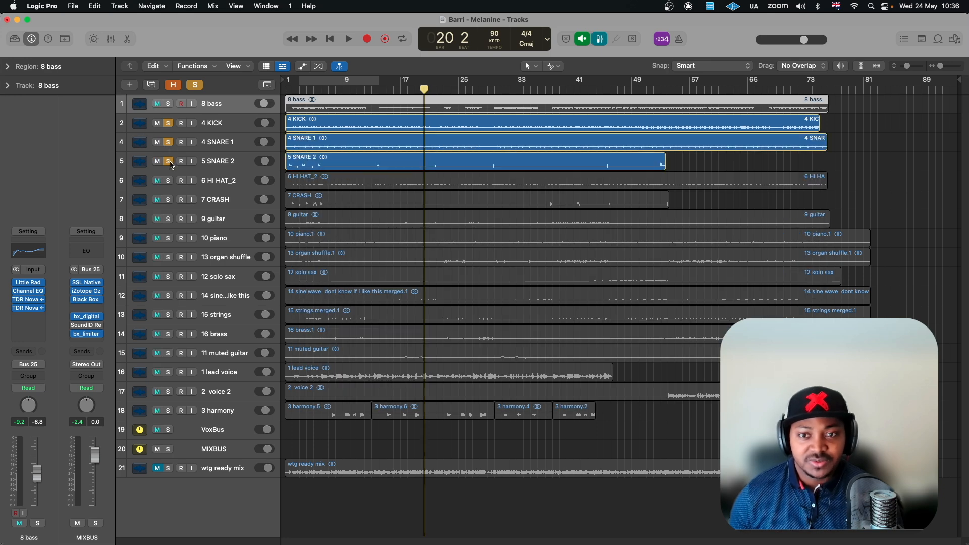
{"action": "left_click", "coordinate": [168, 104]}
{"action": "key", "text": "space"}
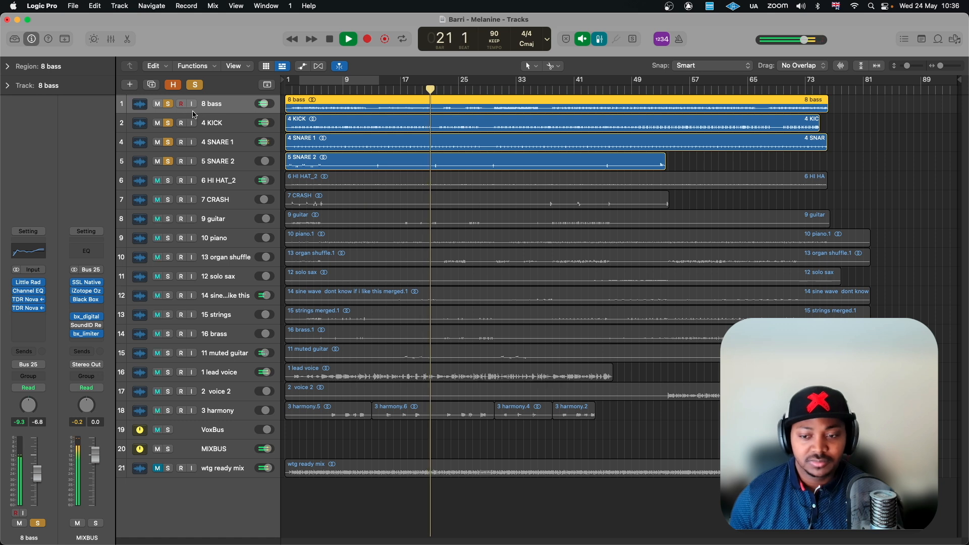
Replay the soloed tracks from bar 18, show the bass's Bus 8 side-chained TDR Nova, and restart playback from bar 14
{"action": "left_click", "coordinate": [396, 90]}
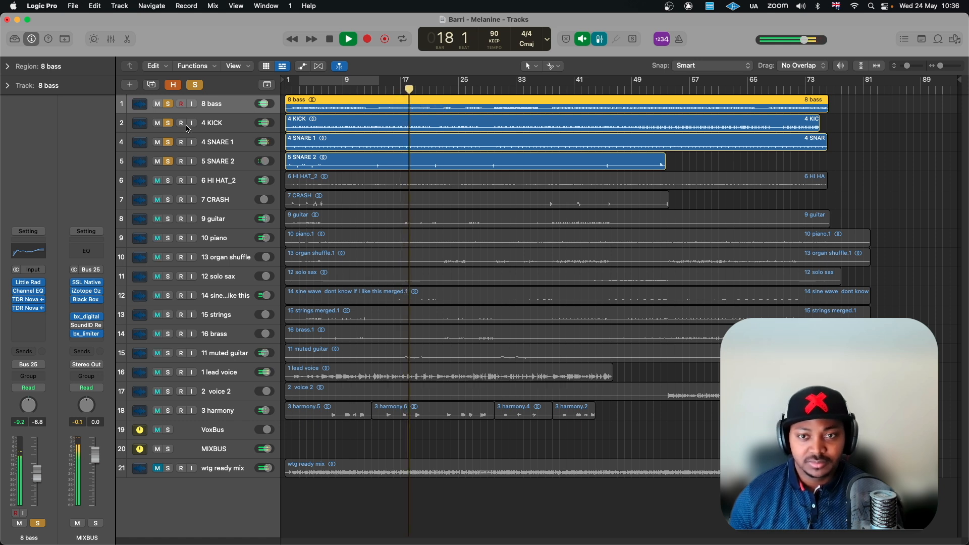
{"action": "key", "text": "space"}
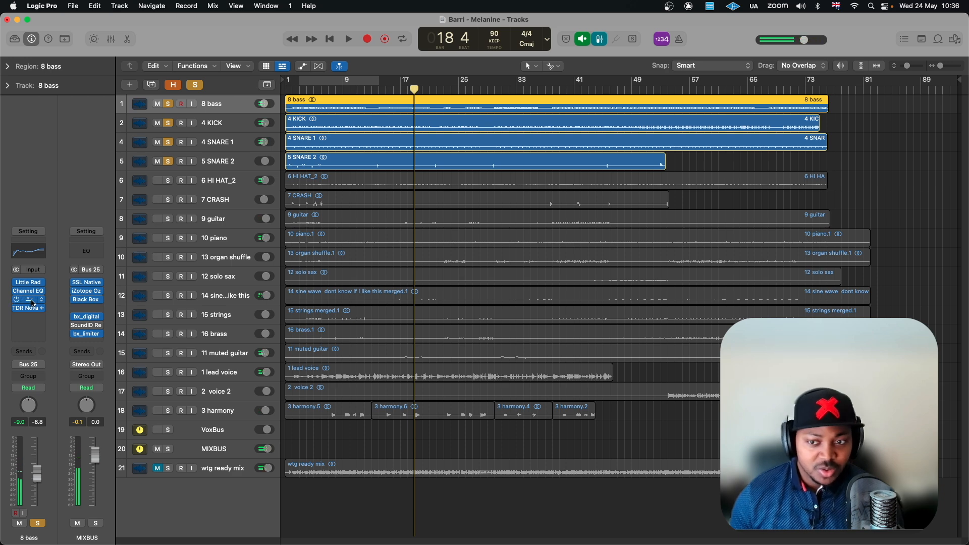
{"action": "left_click", "coordinate": [34, 300]}
{"action": "left_click_drag", "start_coordinate": [589, 139], "coordinate": [403, 170]}
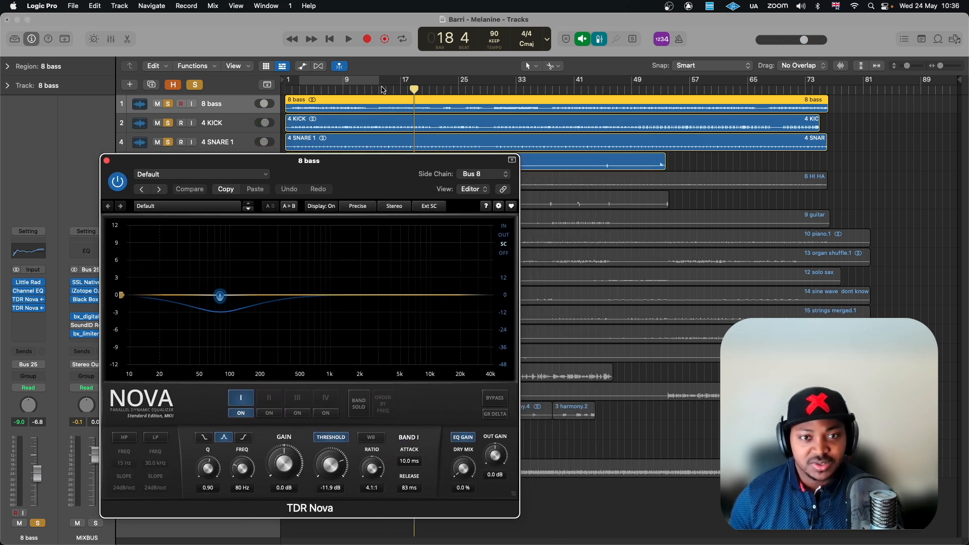
{"action": "left_click", "coordinate": [382, 90]}
{"action": "key", "text": "space"}
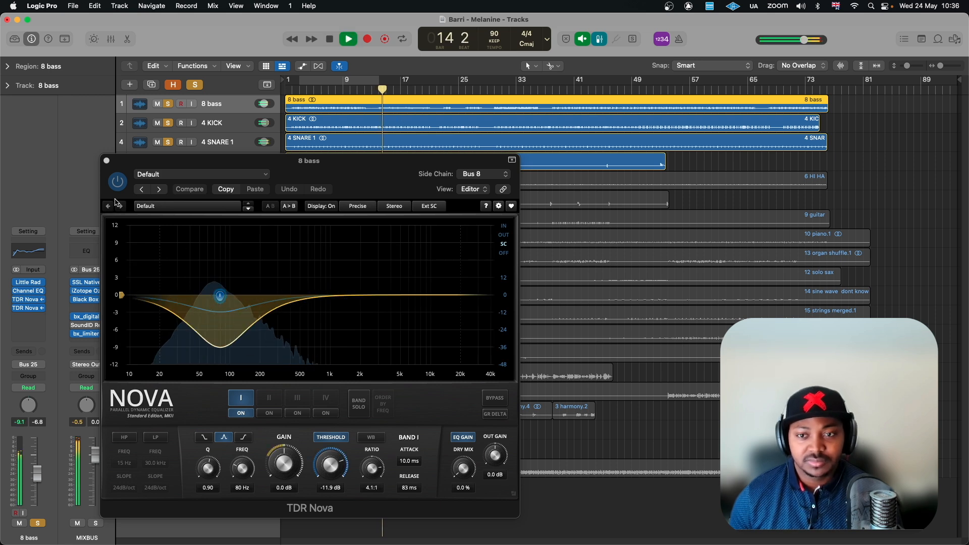
Compare the bass with its Bus 8 TDR Nova bypassed and re-enabled, stopping playback and closing its window when done
{"action": "left_click", "coordinate": [118, 183]}
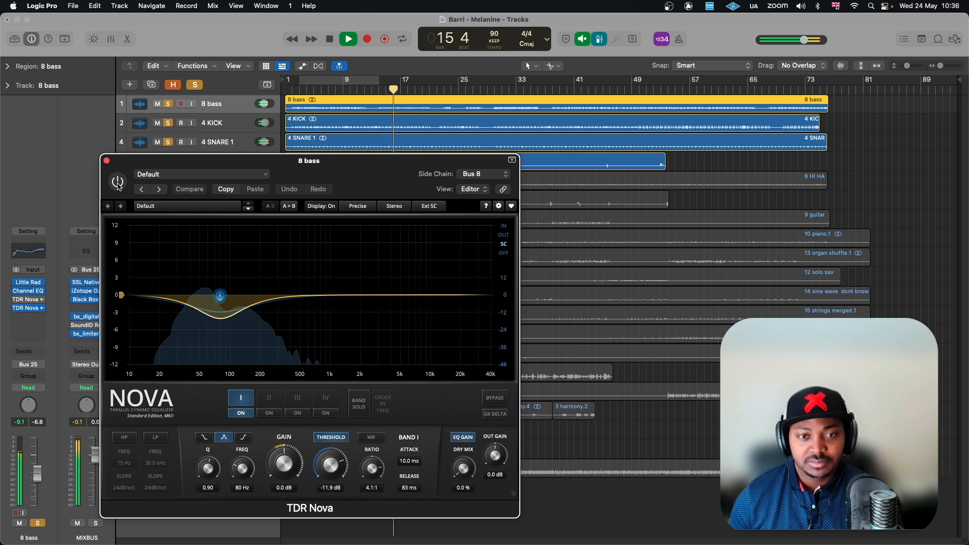
{"action": "left_click", "coordinate": [118, 184]}
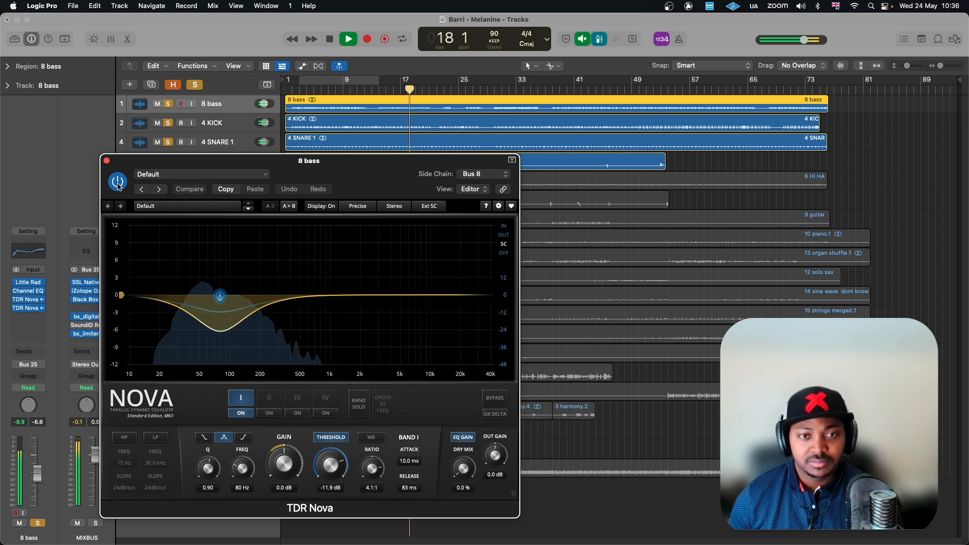
{"action": "key", "text": "space"}
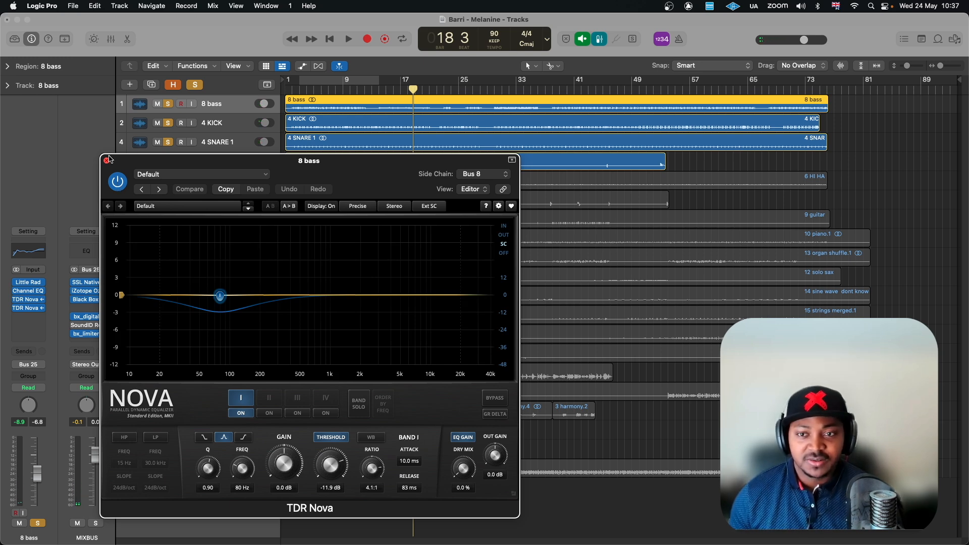
{"action": "left_click", "coordinate": [106, 161]}
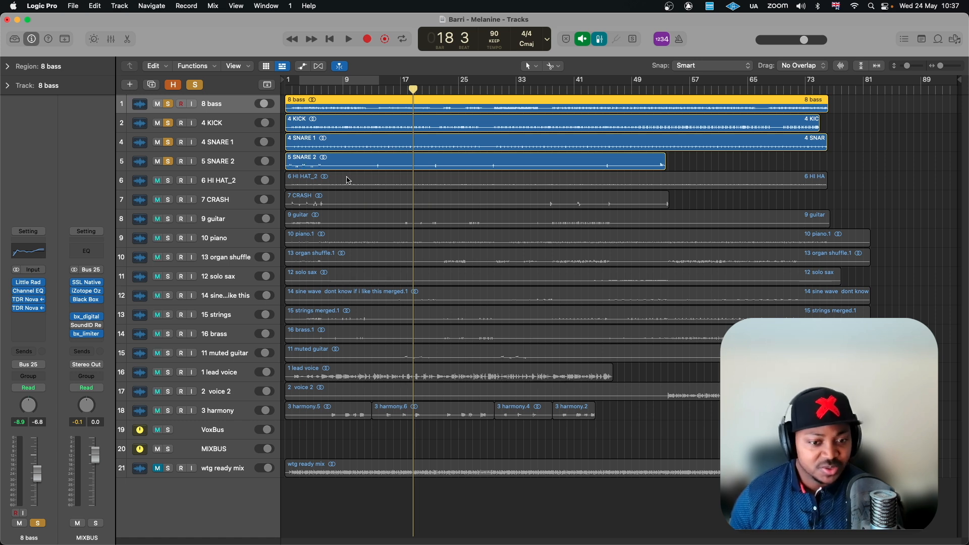
Select the 6 HI HAT_2 track and review its Channel EQ, Little Radiator and T-De-Esser settings
{"action": "left_click", "coordinate": [218, 185]}
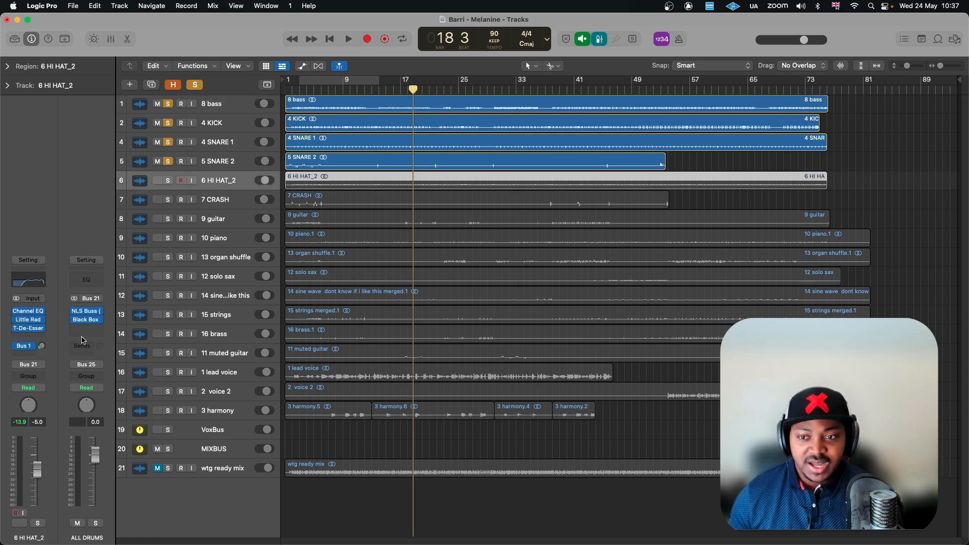
{"action": "left_click", "coordinate": [28, 313]}
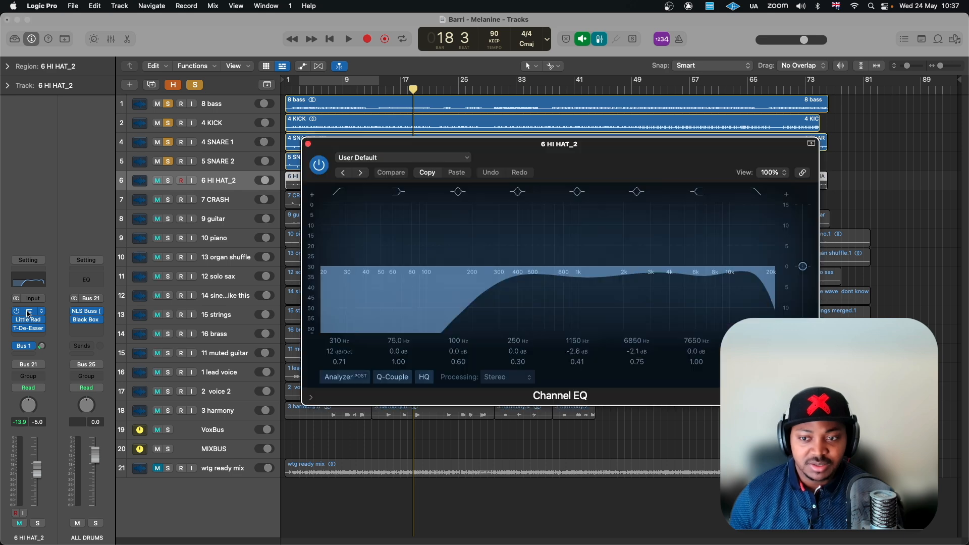
{"action": "left_click", "coordinate": [28, 313]}
{"action": "left_click", "coordinate": [29, 321]}
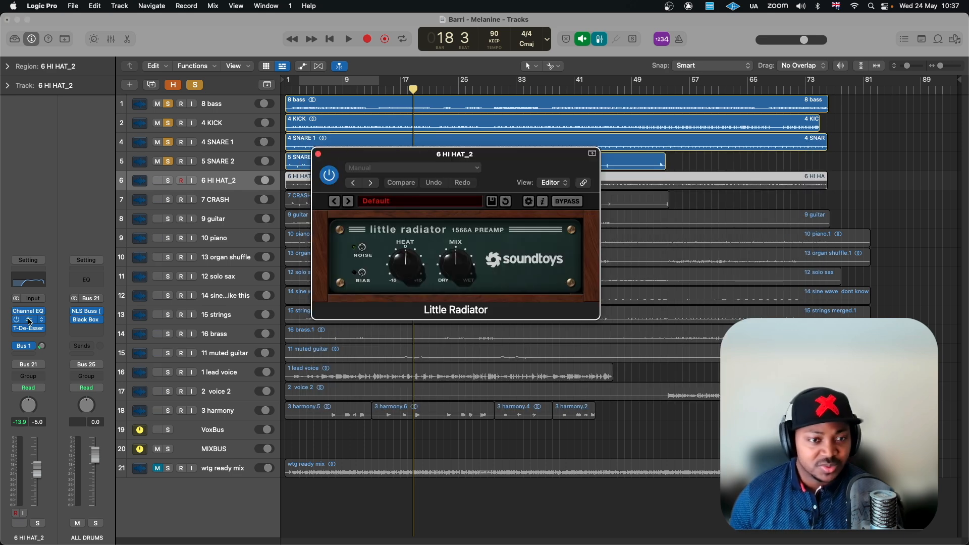
{"action": "left_click", "coordinate": [29, 328]}
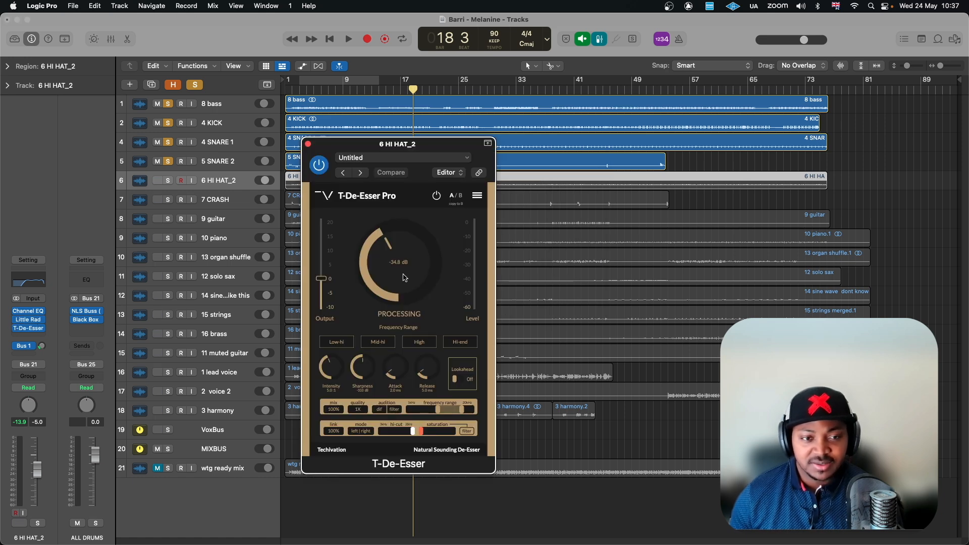
Check the hi-hat's Bus 1 send to MusicVb and the ChromaVerb on that channel, closing all plug-in windows when done
{"action": "left_click", "coordinate": [30, 352]}
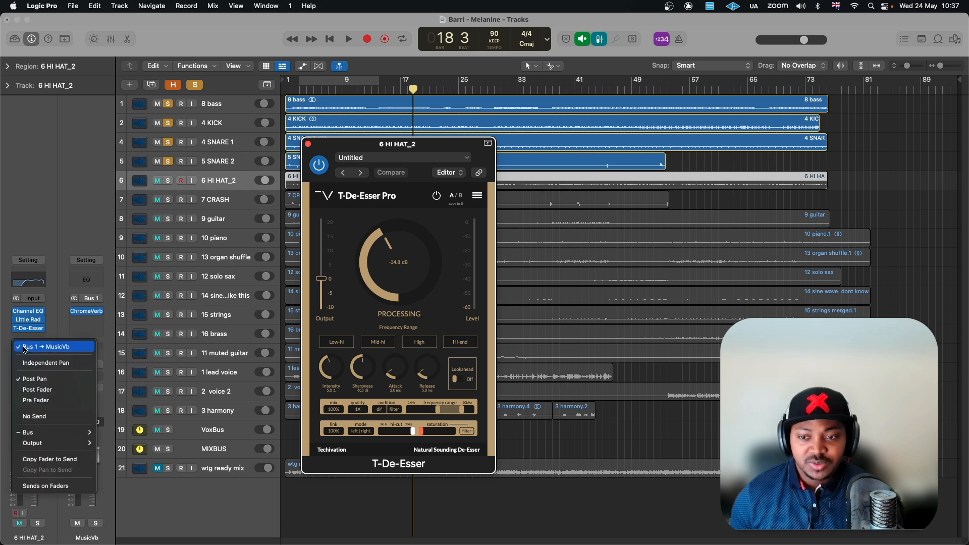
{"action": "left_click", "coordinate": [57, 294]}
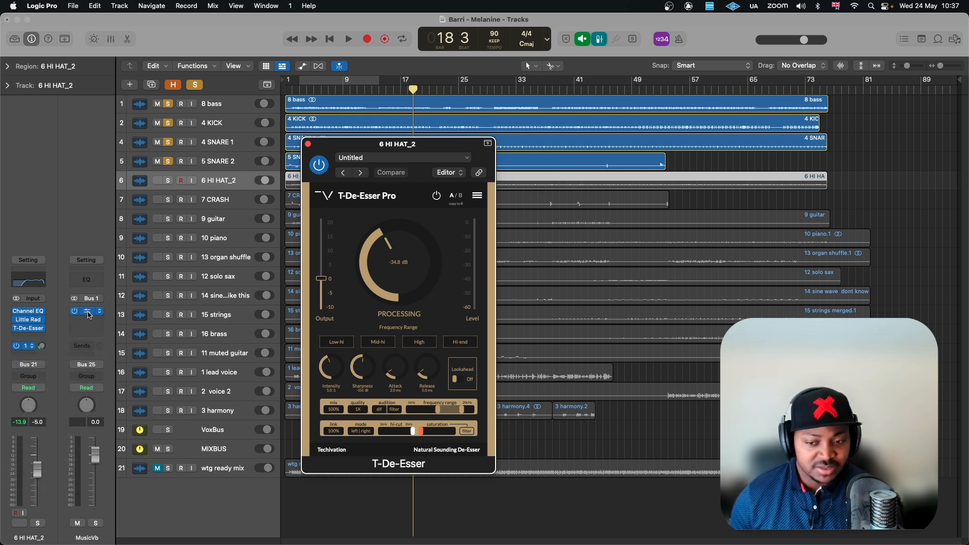
{"action": "left_click", "coordinate": [88, 312]}
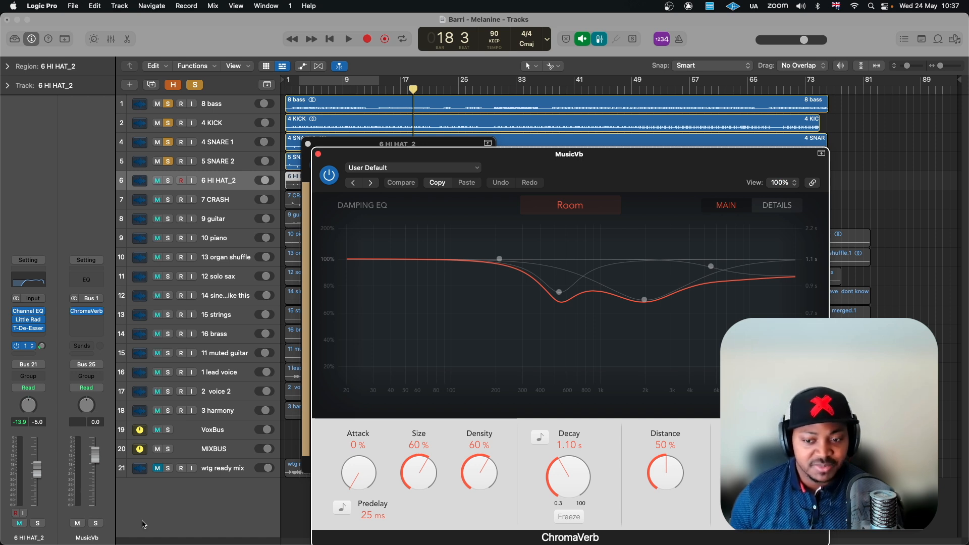
{"action": "left_click", "coordinate": [318, 154]}
{"action": "left_click", "coordinate": [307, 144]}
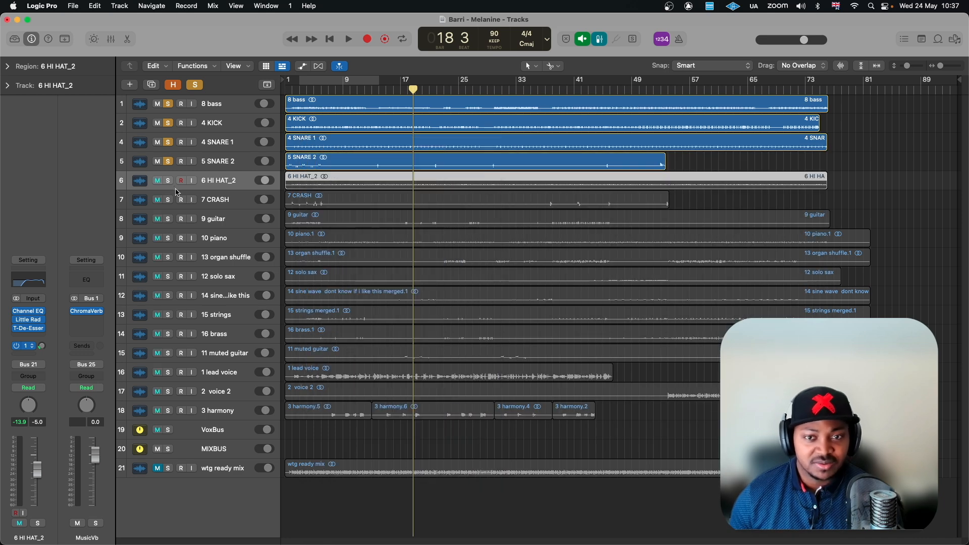
Solo 6 HI HAT_2 and compare its T-De-Esser bypassed and enabled during playback, closing it and stopping when done
{"action": "left_click", "coordinate": [168, 183]}
{"action": "key", "text": "space"}
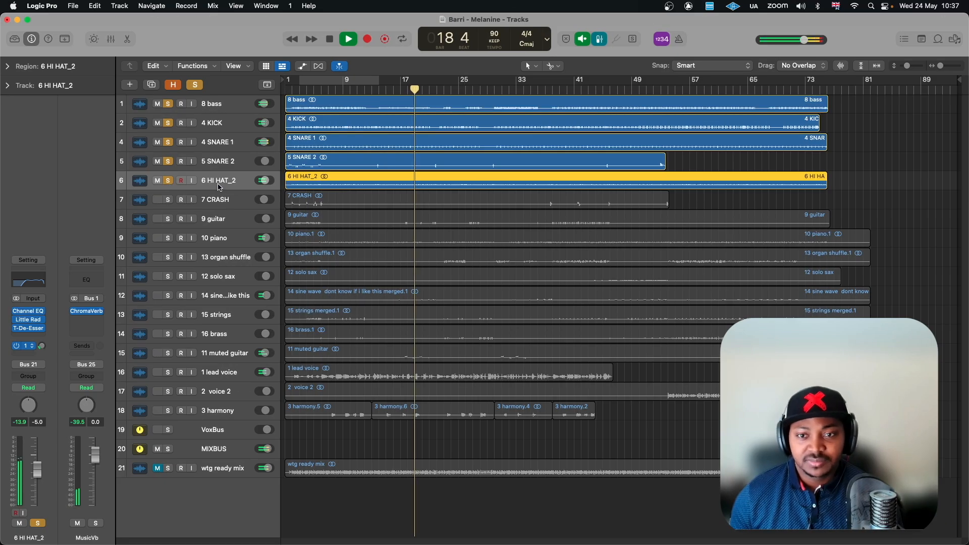
{"action": "left_click", "coordinate": [28, 329]}
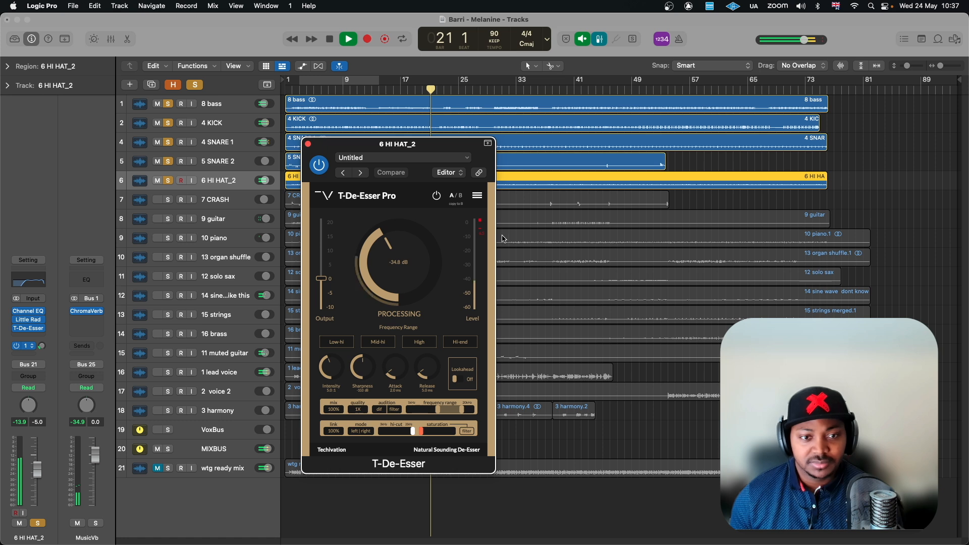
{"action": "left_click", "coordinate": [319, 165]}
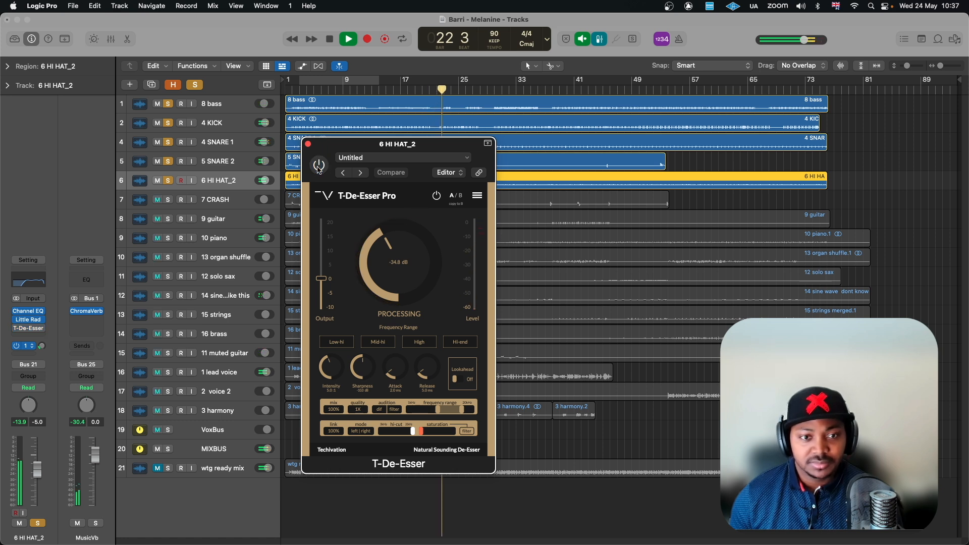
{"action": "left_click", "coordinate": [319, 168]}
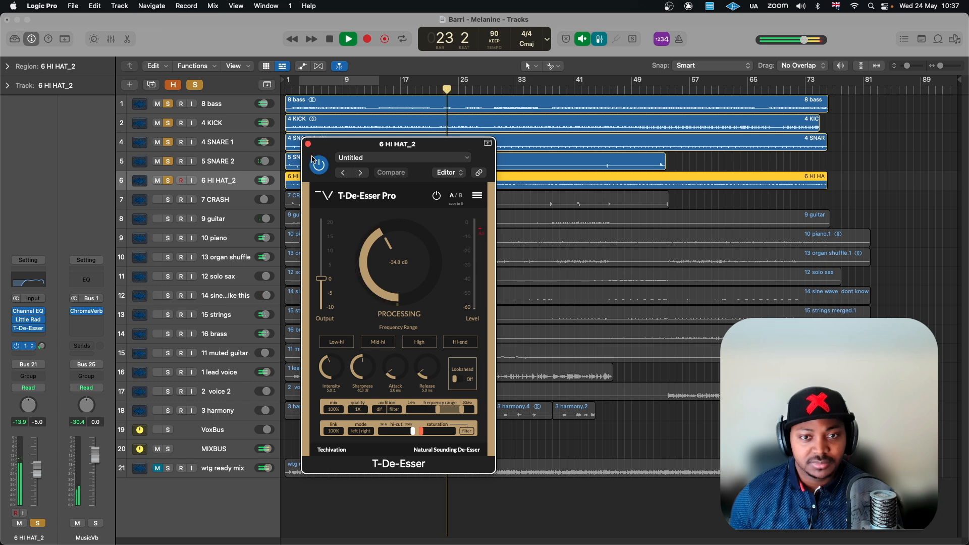
{"action": "left_click", "coordinate": [308, 145]}
{"action": "key", "text": "space"}
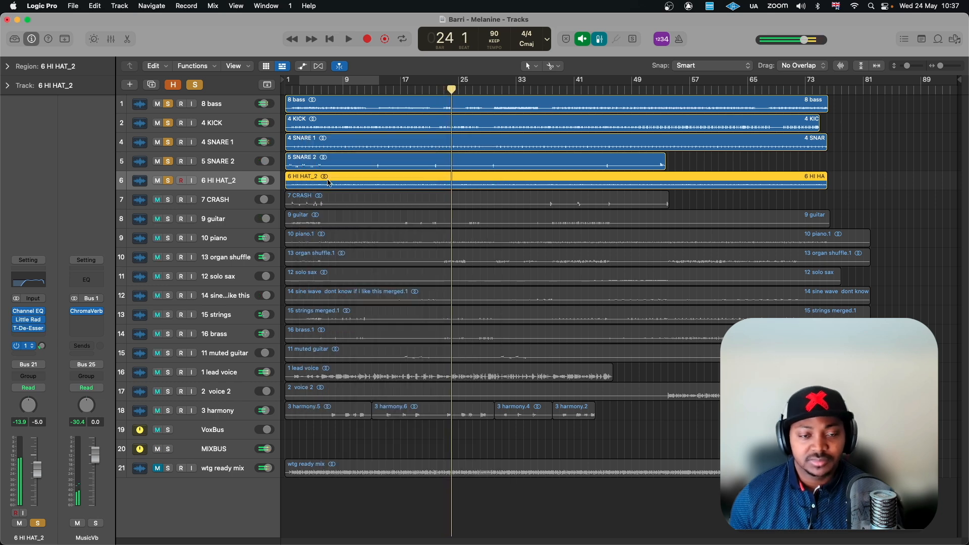
Solo the 7 CRASH track and review the Channel EQ on the 9 guitar track, closing its window when done
{"action": "left_click", "coordinate": [228, 201]}
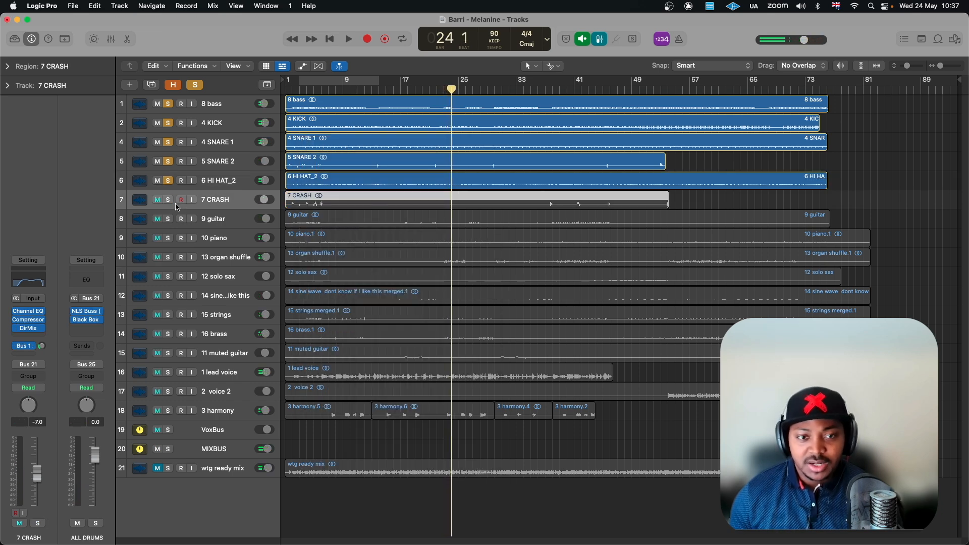
{"action": "left_click", "coordinate": [221, 223]}
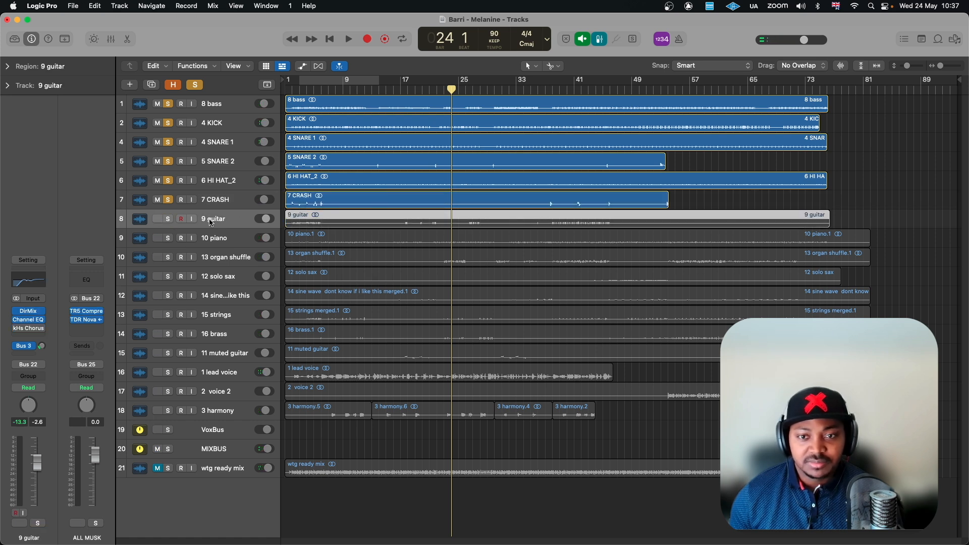
{"action": "left_click", "coordinate": [29, 320]}
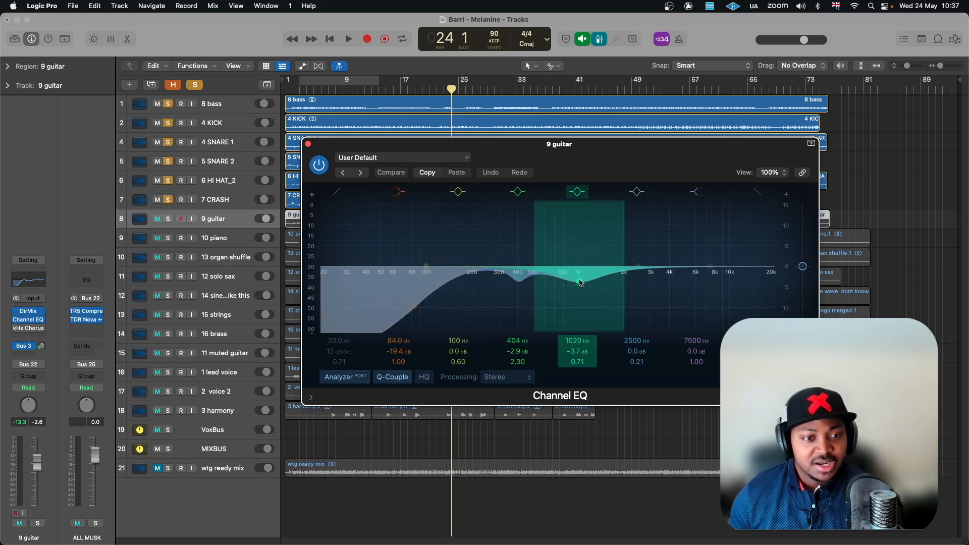
{"action": "left_click", "coordinate": [308, 144]}
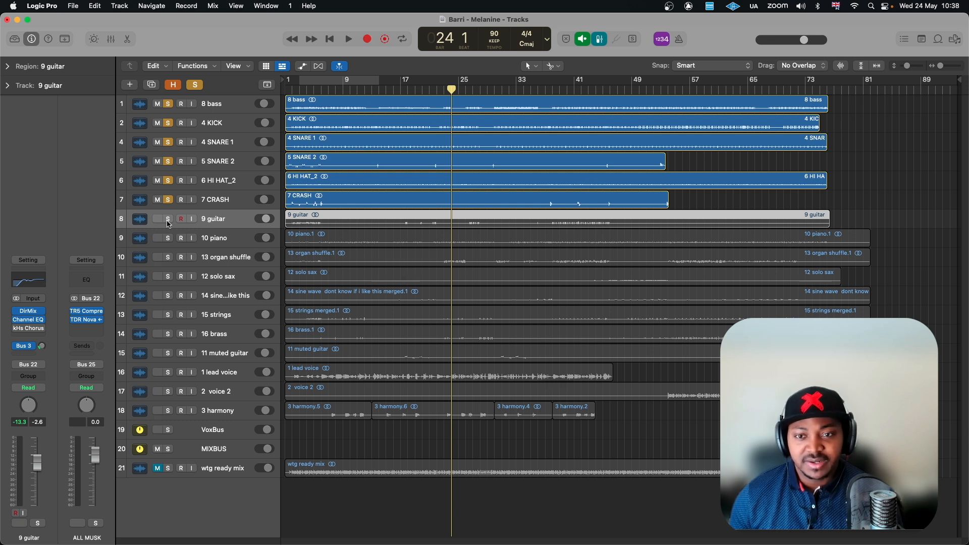
Solo the 9 guitar and 10 piano tracks and review the piano's Channel EQ, closing its window when done
{"action": "left_click", "coordinate": [164, 238]}
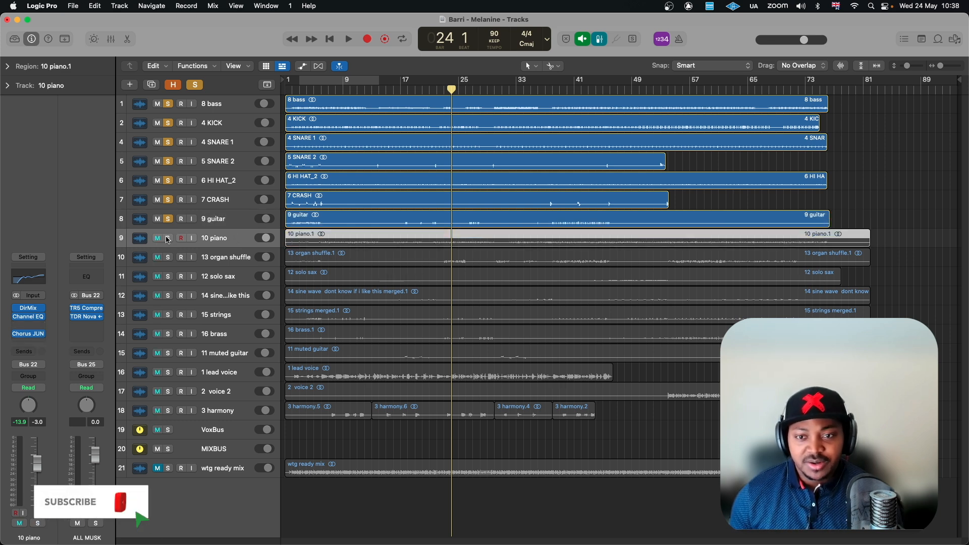
{"action": "left_click", "coordinate": [167, 238]}
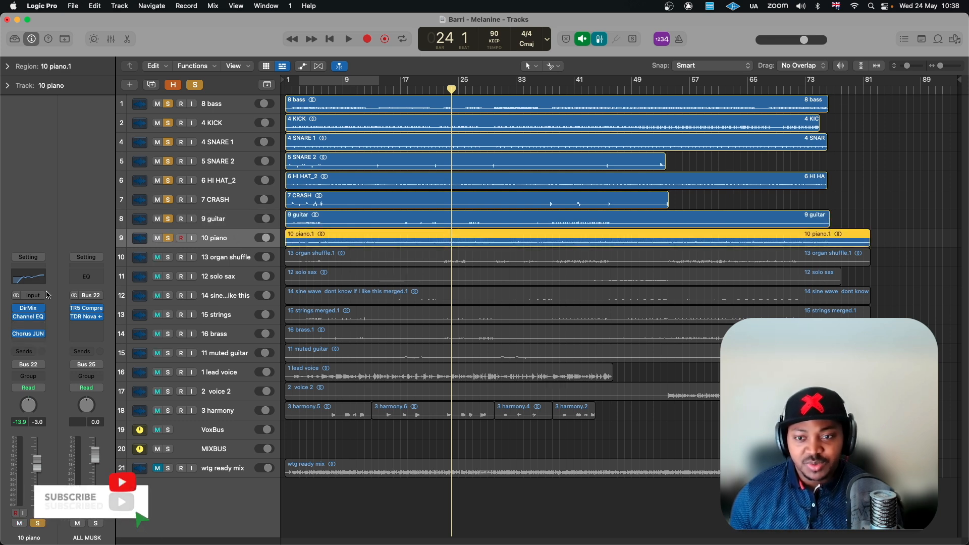
{"action": "left_click", "coordinate": [30, 319]}
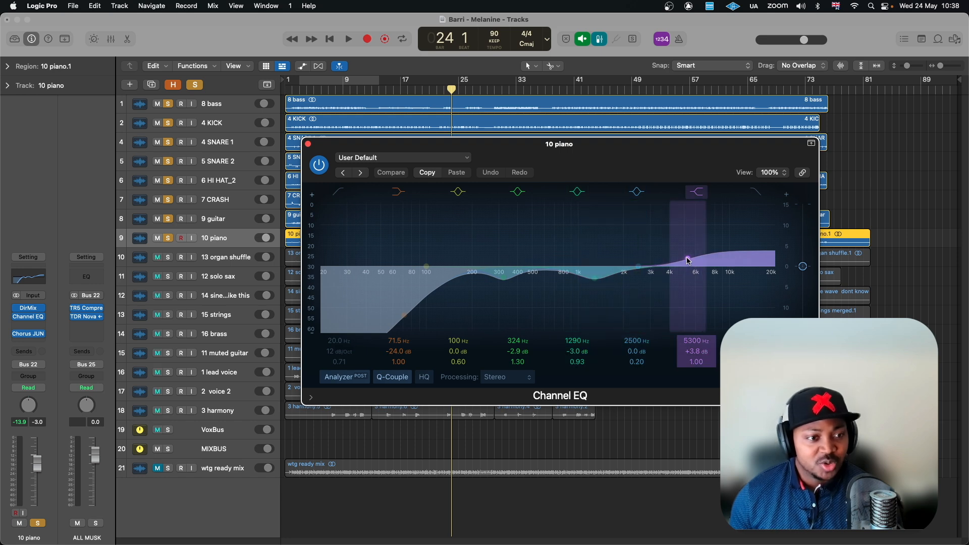
{"action": "left_click", "coordinate": [308, 144]}
Inspect the piano's Chorus JUN-6, nudge its dry/wet Mix amount slightly and close its window
{"action": "left_click", "coordinate": [28, 335]}
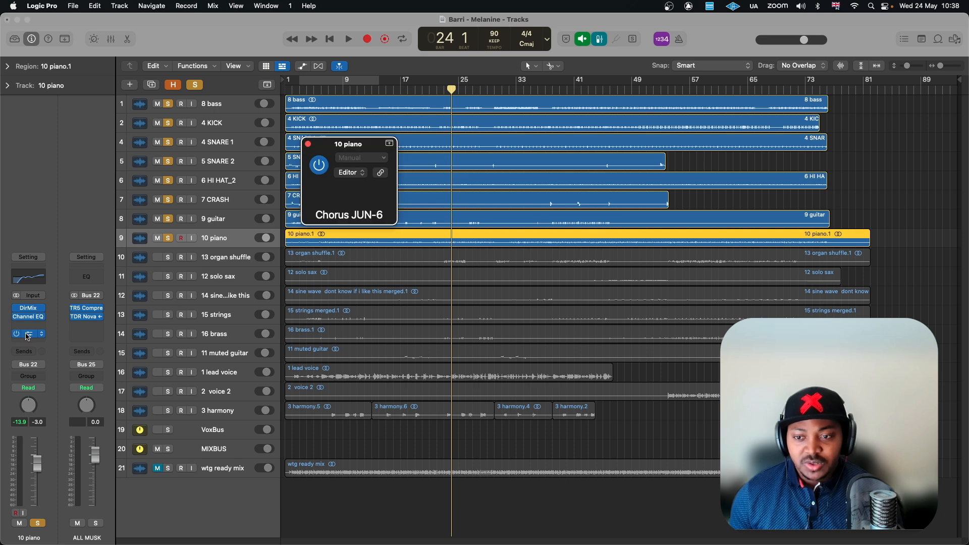
{"action": "left_click_drag", "start_coordinate": [571, 145], "coordinate": [455, 134]}
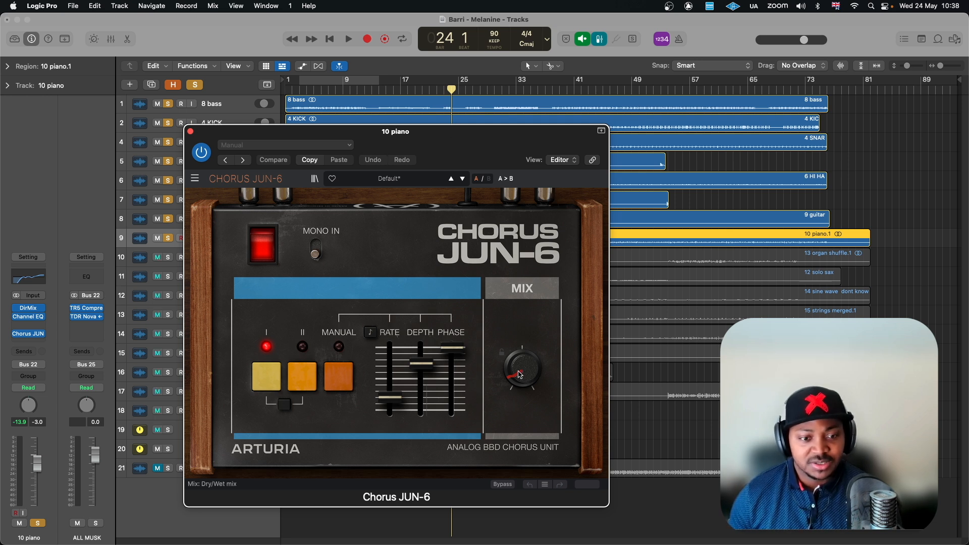
{"action": "left_click_drag", "start_coordinate": [519, 374], "coordinate": [514, 375]}
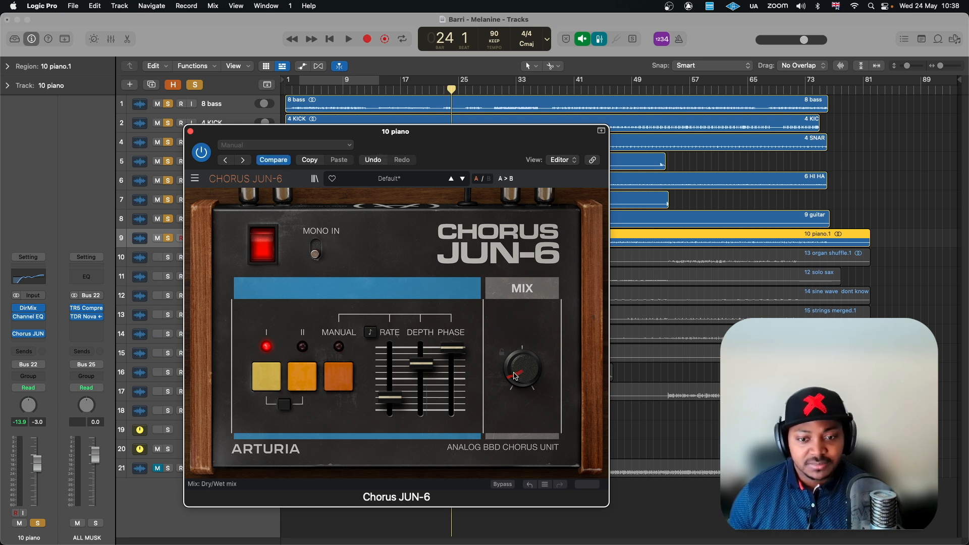
{"action": "left_click", "coordinate": [191, 132]}
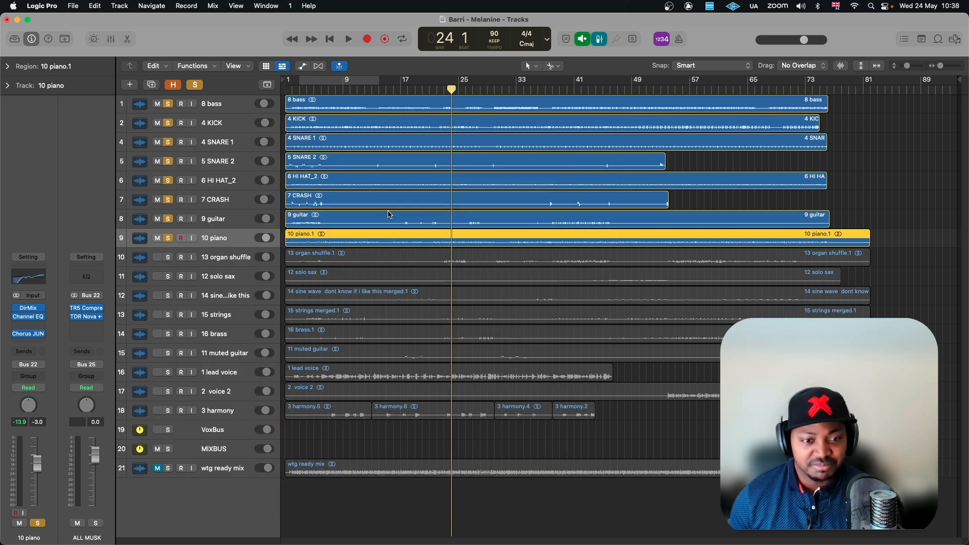
Solo the 13 organ shuffle track, start playback and check its Direction Mixer, closing its window when done
{"action": "left_click", "coordinate": [221, 258]}
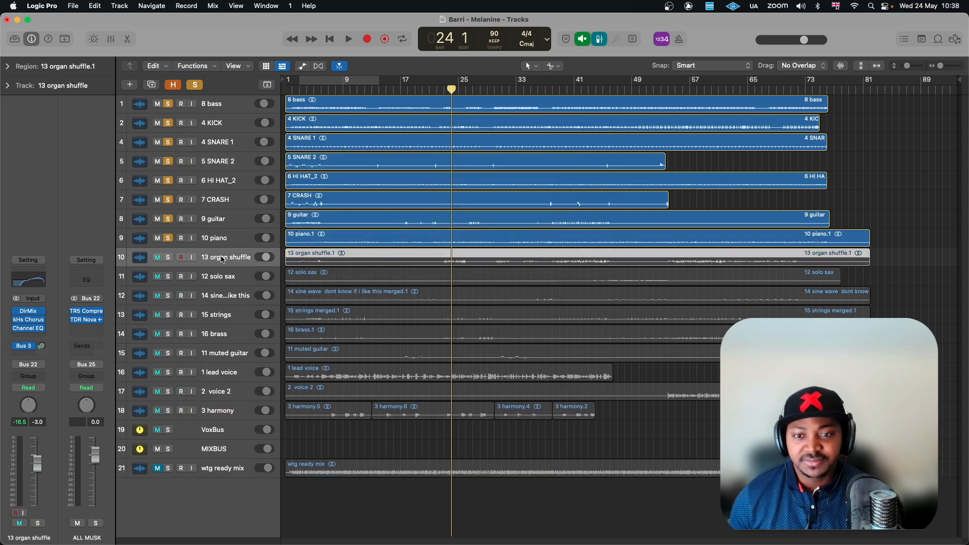
{"action": "left_click", "coordinate": [168, 257]}
{"action": "key", "text": "space"}
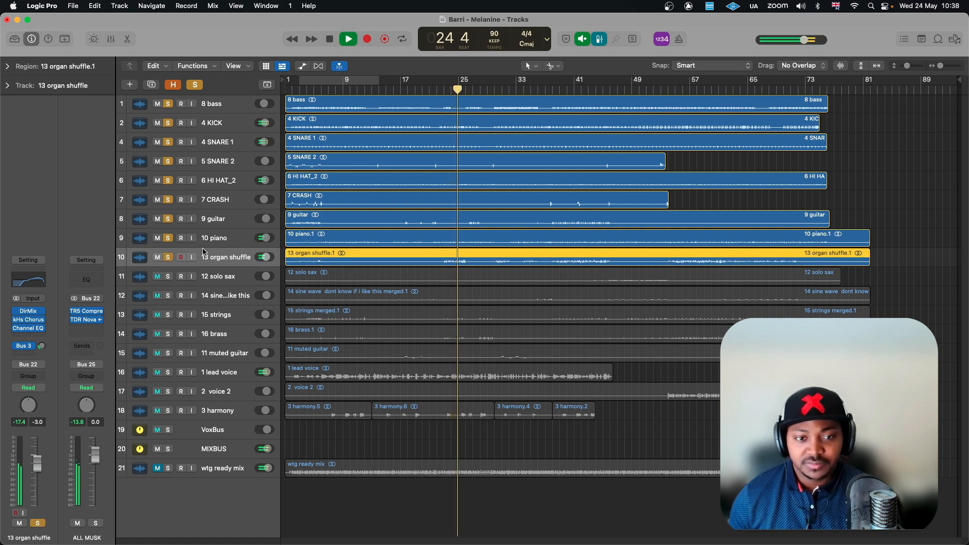
{"action": "left_click", "coordinate": [28, 312]}
{"action": "left_click", "coordinate": [29, 311]}
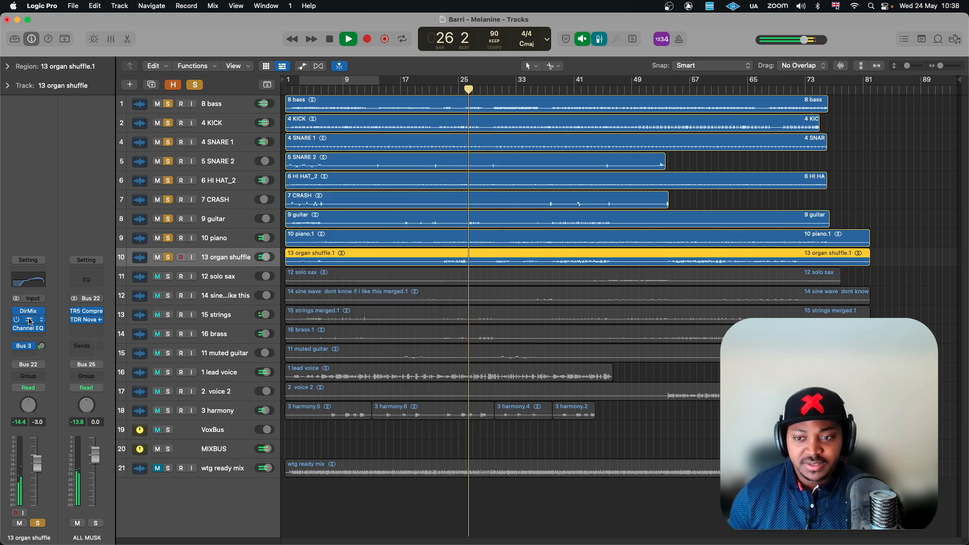
Review the organ track's kHs Chorus and Channel EQ, closing each window and stopping playback when done
{"action": "left_click", "coordinate": [29, 319]}
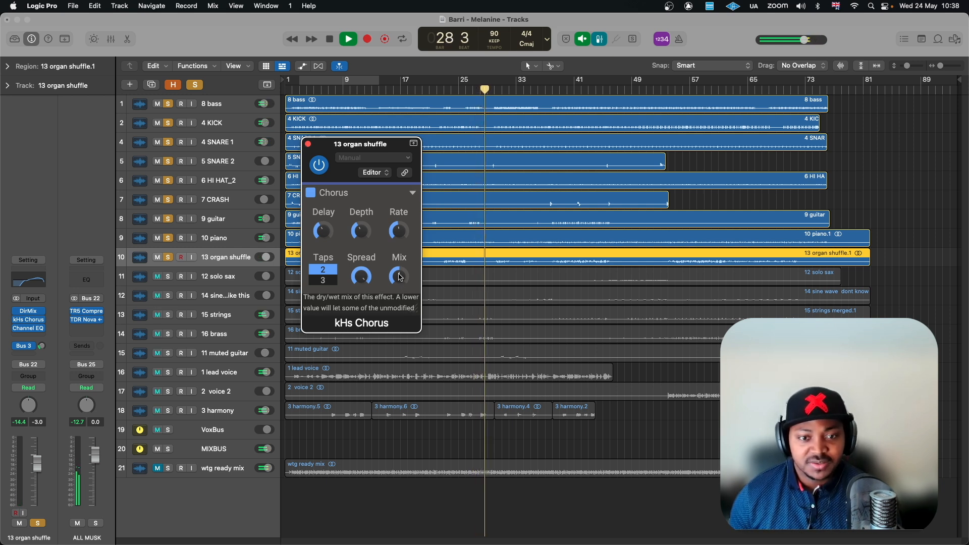
{"action": "left_click", "coordinate": [308, 144]}
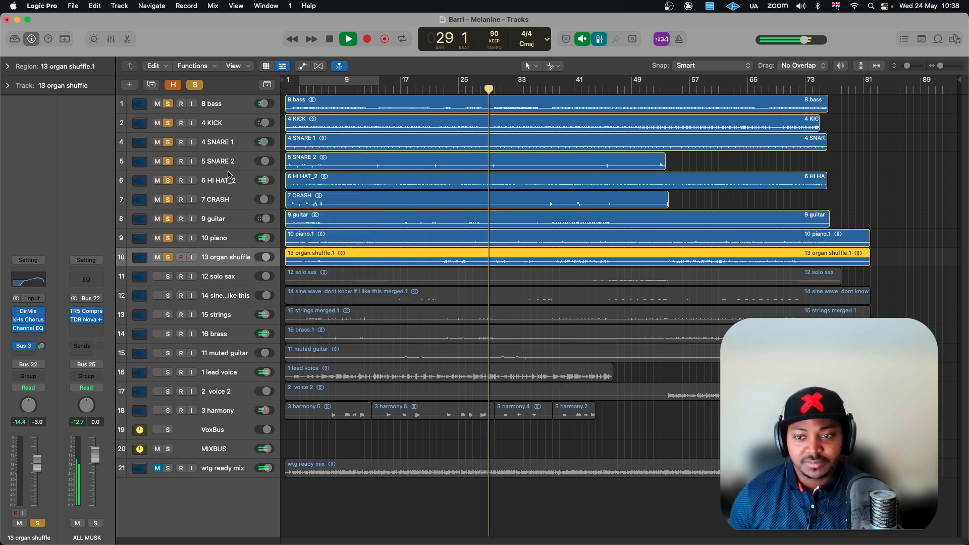
{"action": "left_click", "coordinate": [32, 328]}
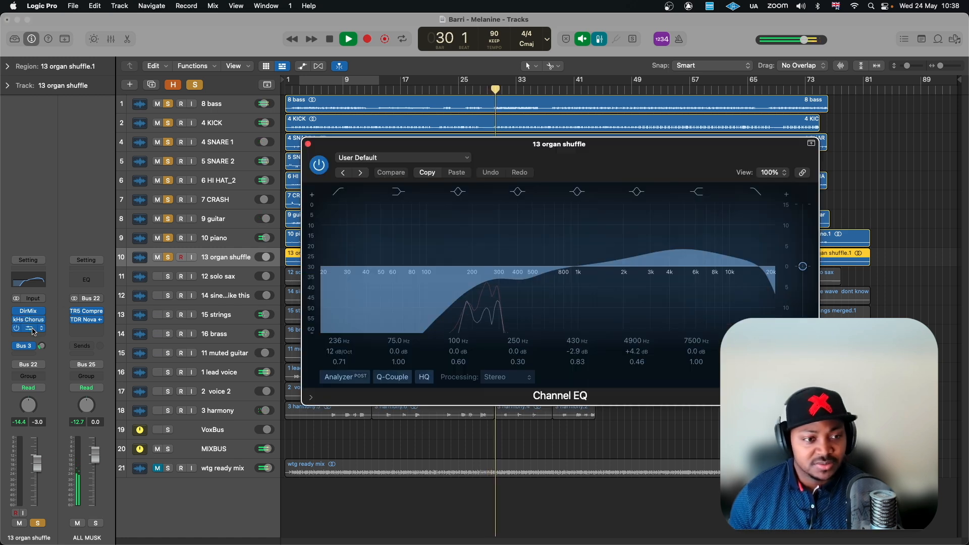
{"action": "left_click", "coordinate": [307, 145]}
{"action": "key", "text": "space"}
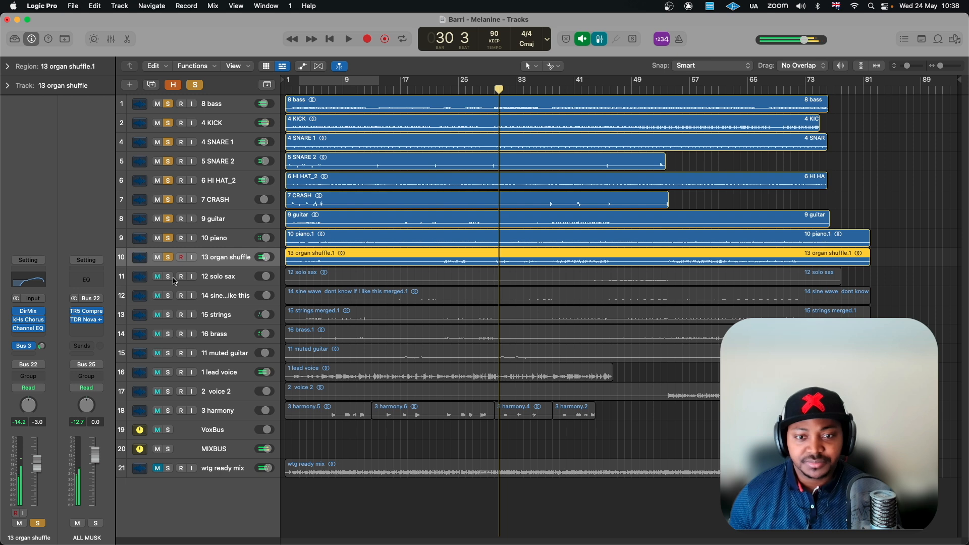
Solo only the 12 solo sax track, select it and play a short passage starting from bar 43
{"action": "left_click", "coordinate": [169, 277]}
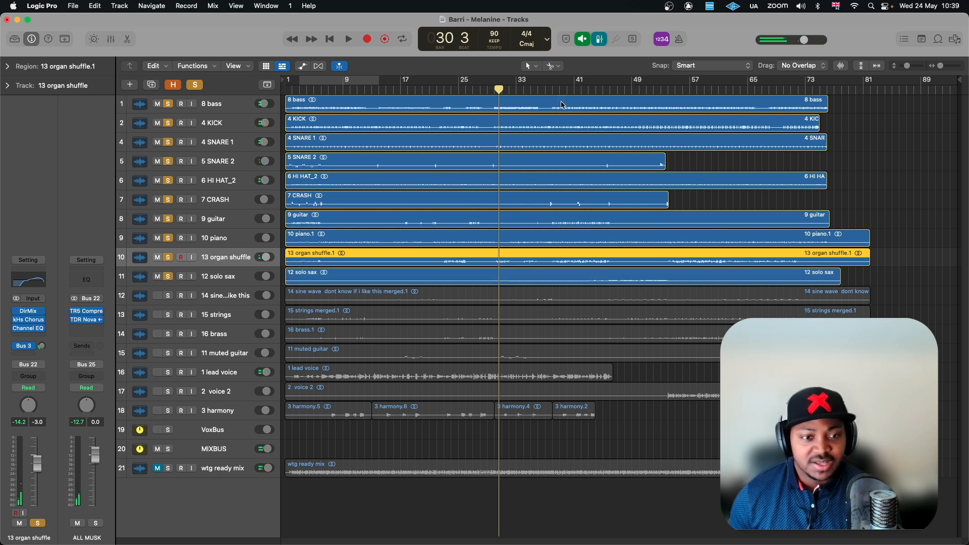
{"action": "left_click", "coordinate": [588, 89]}
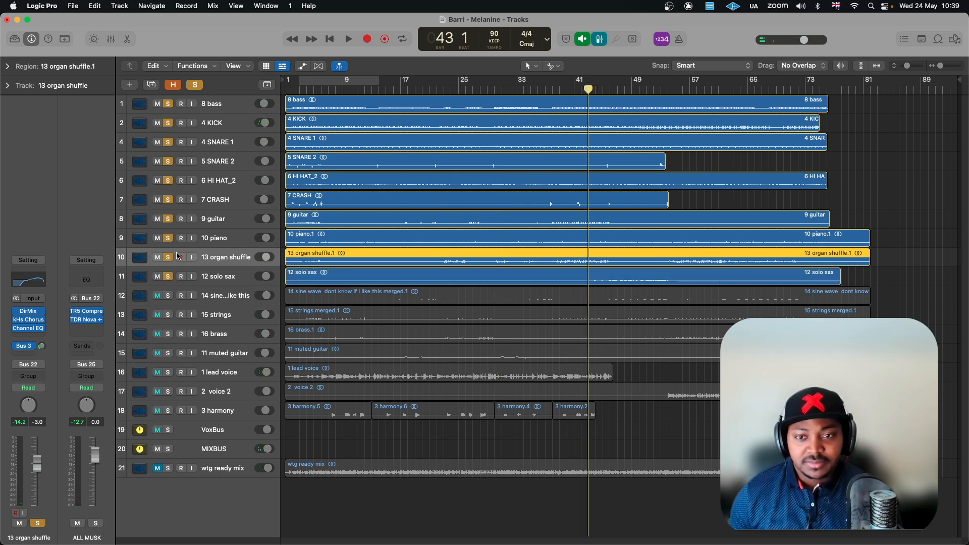
{"action": "left_click", "coordinate": [169, 258]}
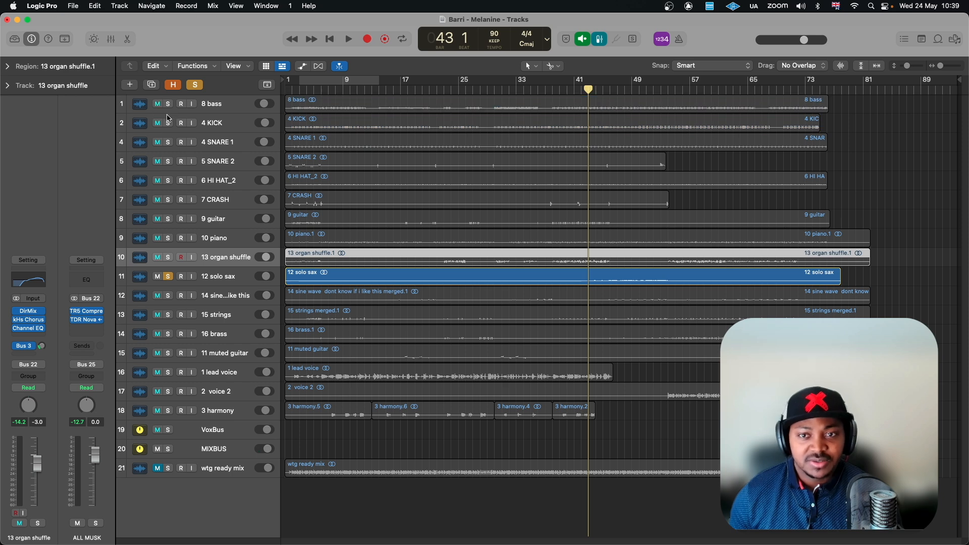
{"action": "key", "text": "space"}
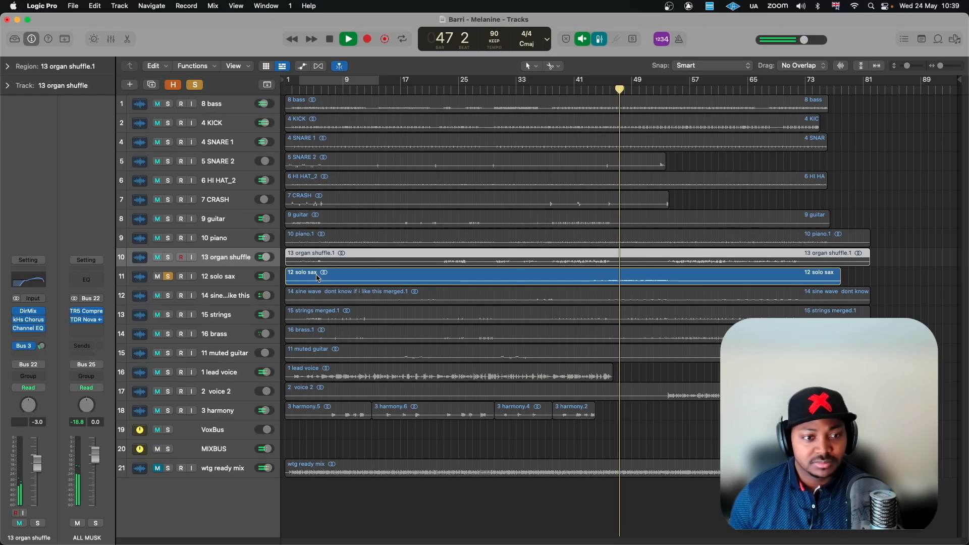
{"action": "left_click", "coordinate": [235, 281]}
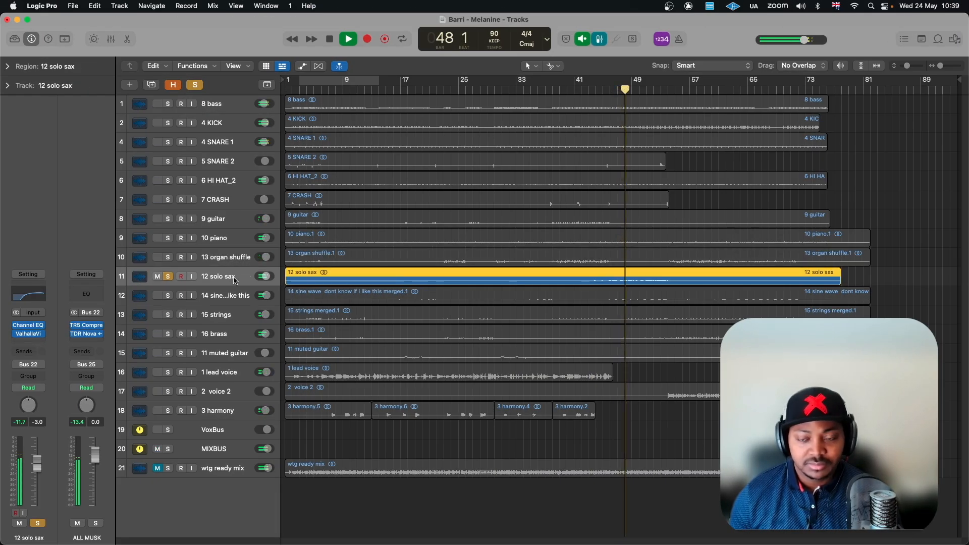
{"action": "key", "text": "space"}
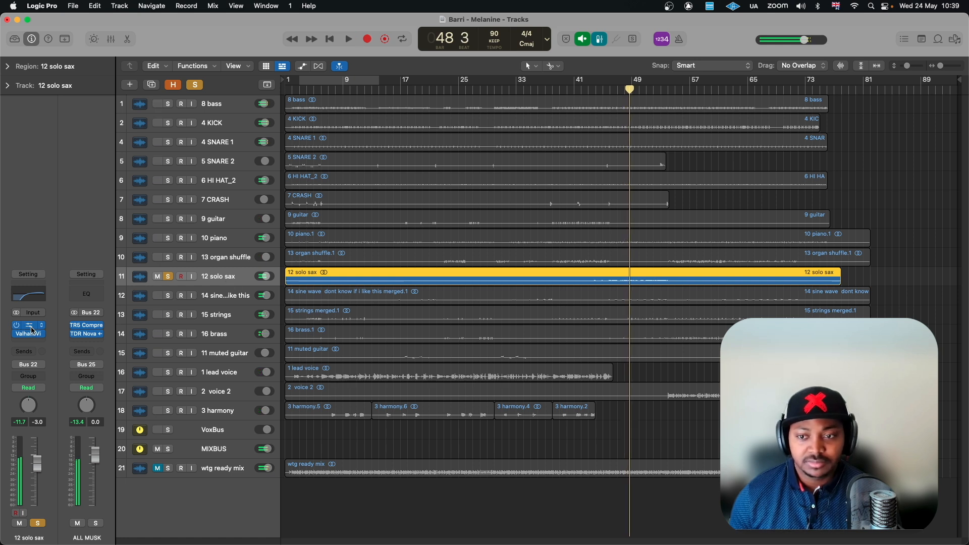
Review the solo sax's Channel EQ and ValhallaVintageVerb settings, closing each plug-in window when done
{"action": "left_click", "coordinate": [29, 329]}
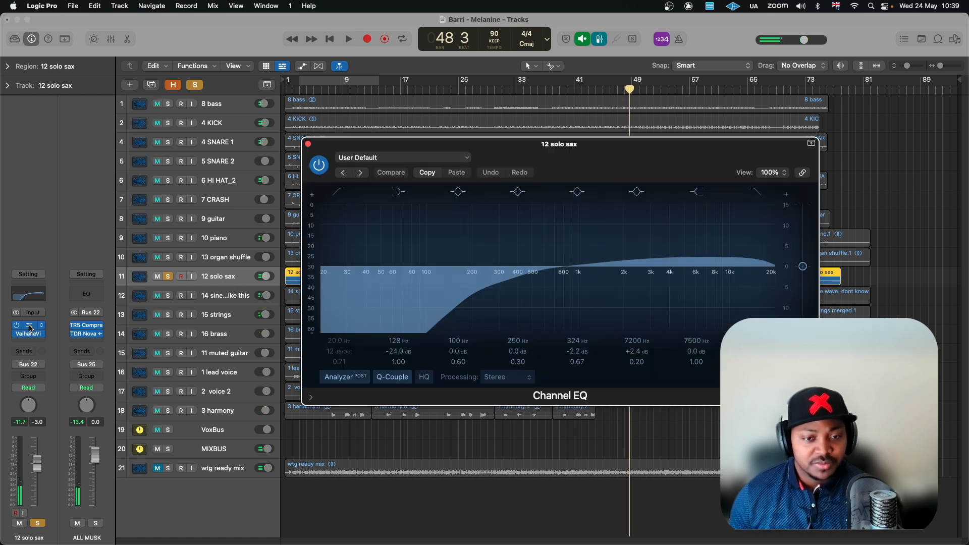
{"action": "left_click", "coordinate": [30, 329]}
{"action": "left_click", "coordinate": [29, 333]}
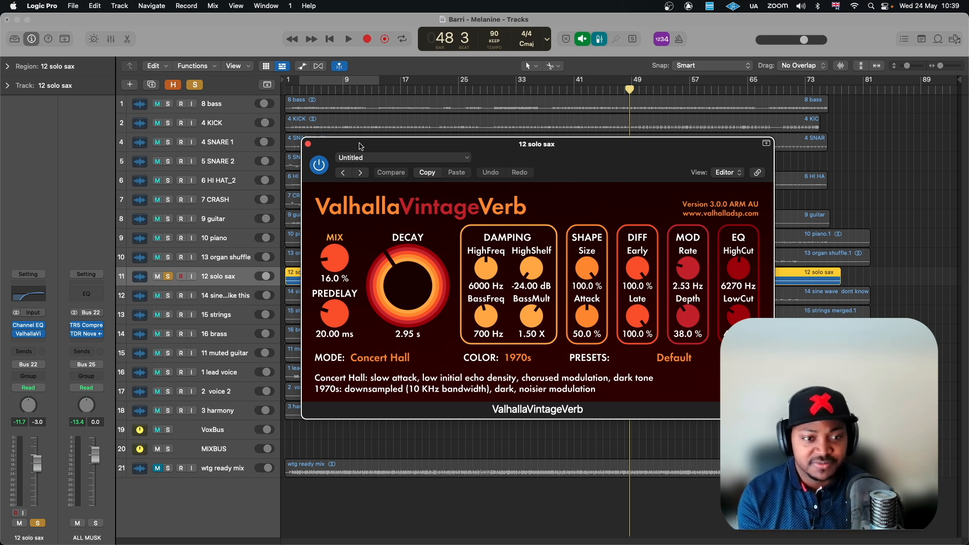
{"action": "left_click", "coordinate": [307, 145]}
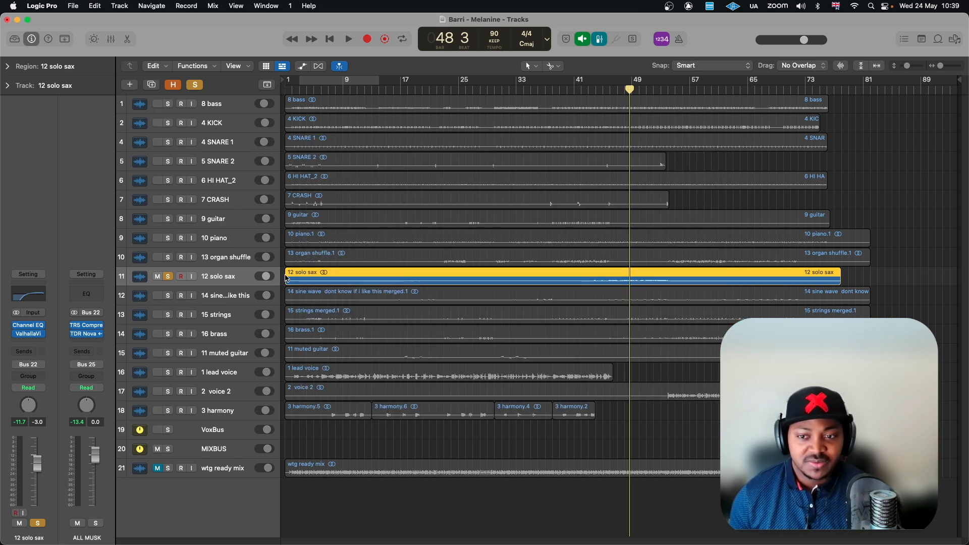
Solo only the 14 sine wave track, review its Channel EQ and play a short passage of it
{"action": "left_click", "coordinate": [166, 298]}
{"action": "left_click", "coordinate": [166, 297]}
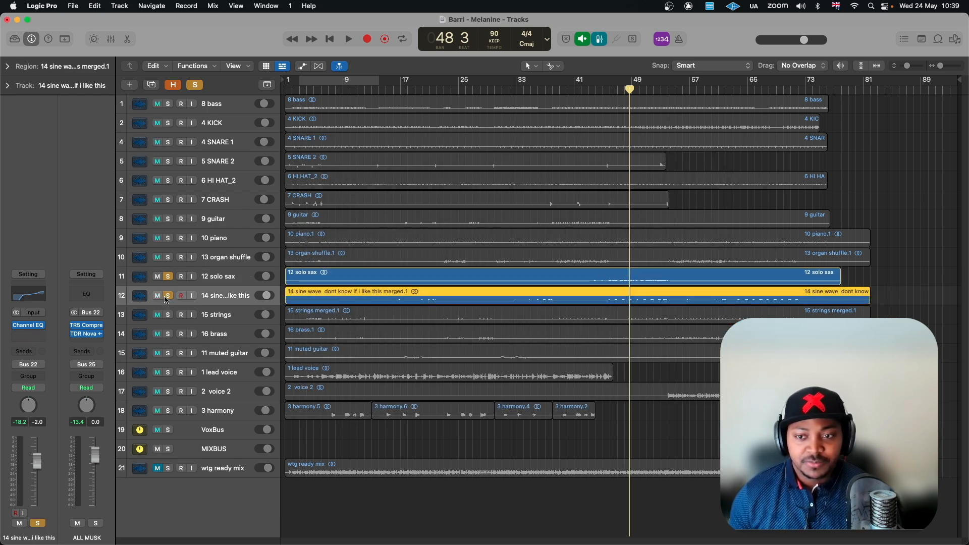
{"action": "left_click", "coordinate": [169, 277]}
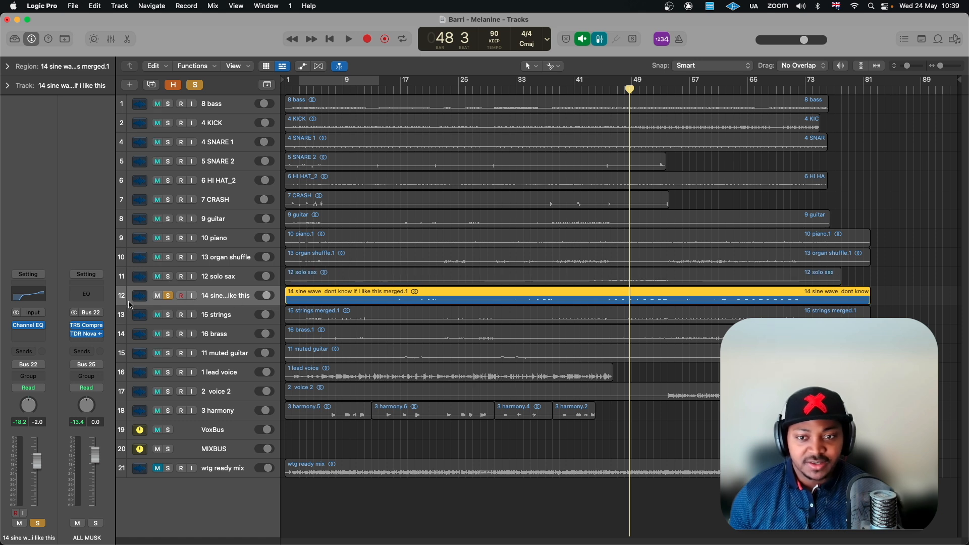
{"action": "left_click", "coordinate": [29, 326]}
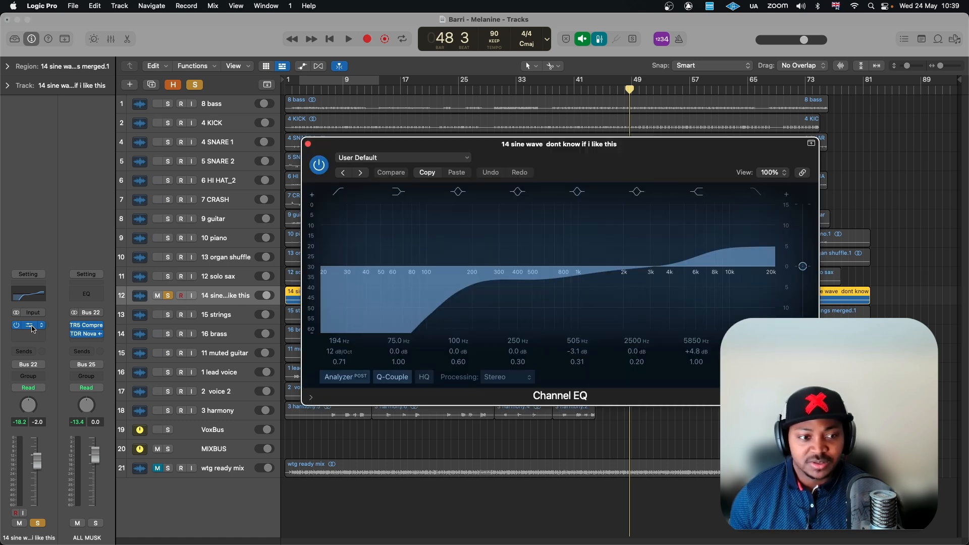
{"action": "left_click", "coordinate": [31, 327]}
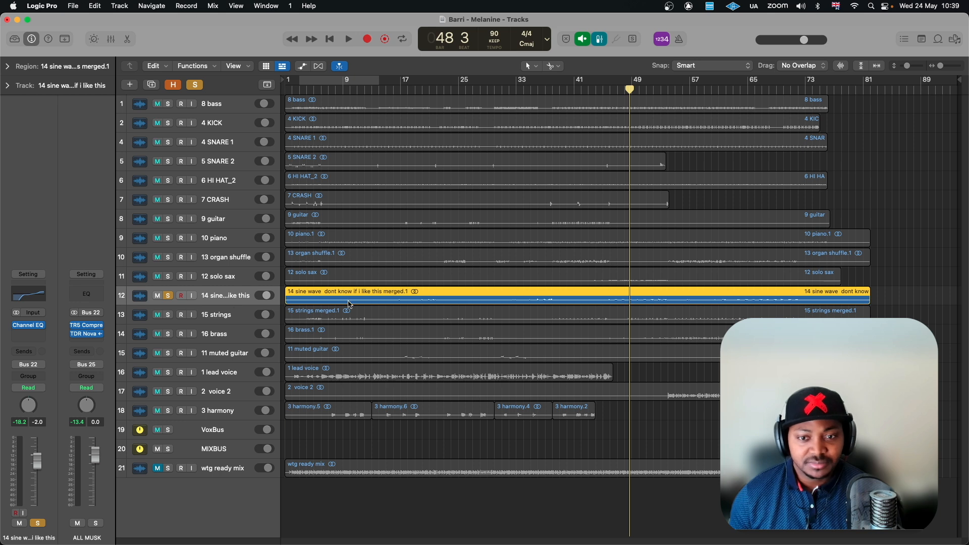
{"action": "key", "text": "space"}
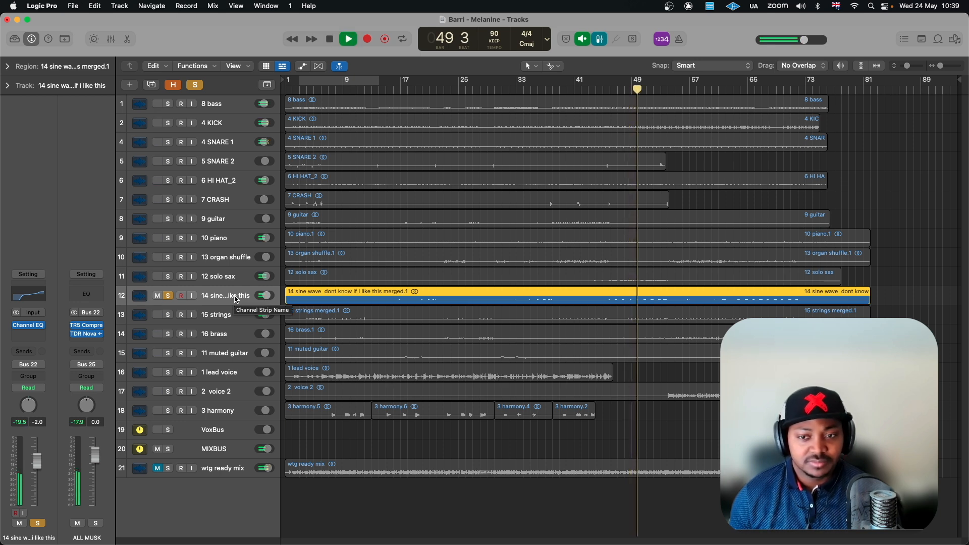
{"action": "key", "text": "space"}
Switch the solo from the 14 sine wave track to the 15 strings track and select the strings
{"action": "left_click", "coordinate": [168, 314]}
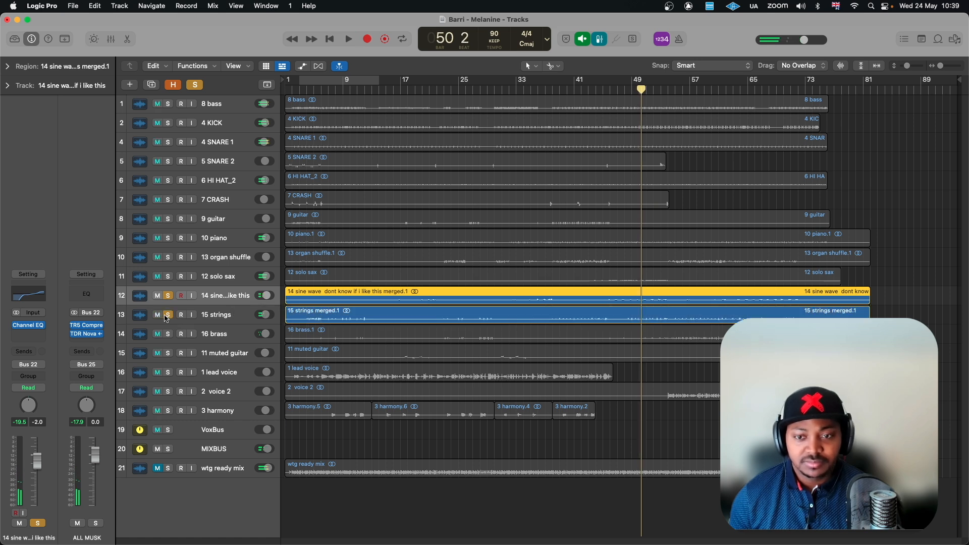
{"action": "left_click", "coordinate": [167, 299]}
{"action": "left_click", "coordinate": [214, 314]}
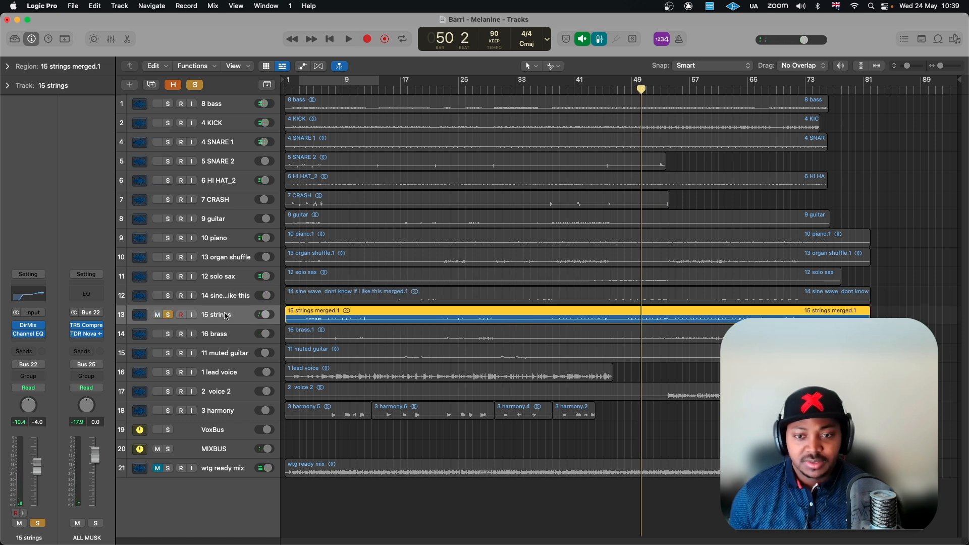
Check the strings' Direction Mixer, close its window and take the strings out of solo
{"action": "left_click", "coordinate": [33, 326]}
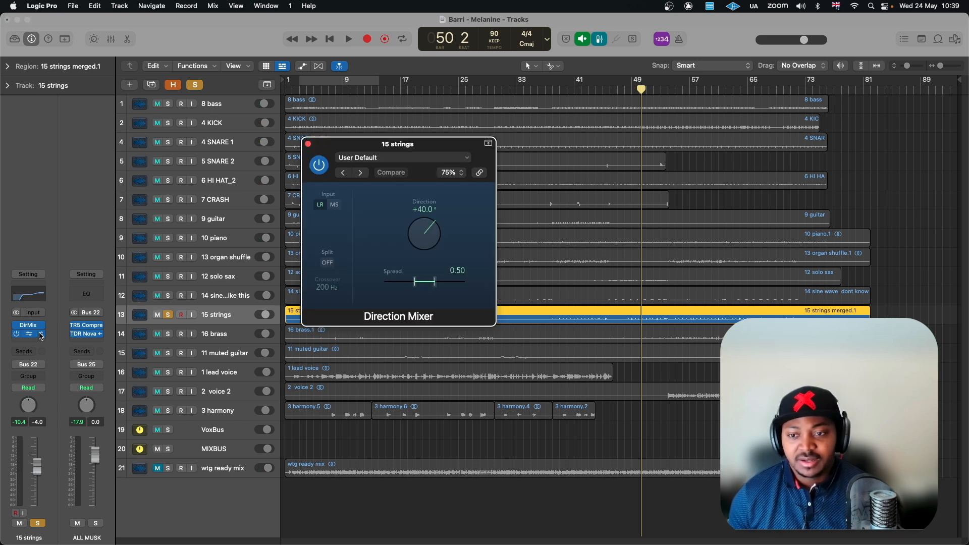
{"action": "left_click", "coordinate": [41, 336]}
{"action": "left_click", "coordinate": [28, 325]}
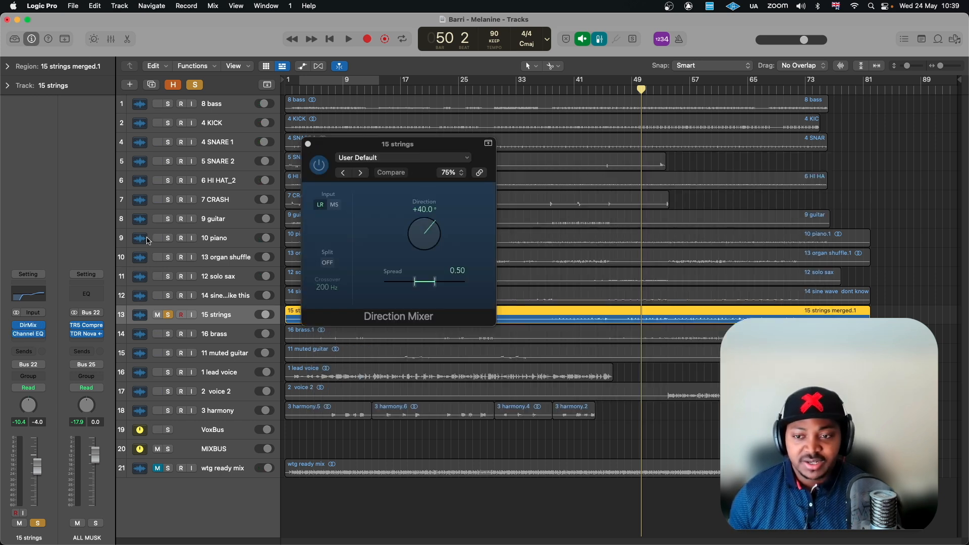
{"action": "left_click", "coordinate": [307, 145]}
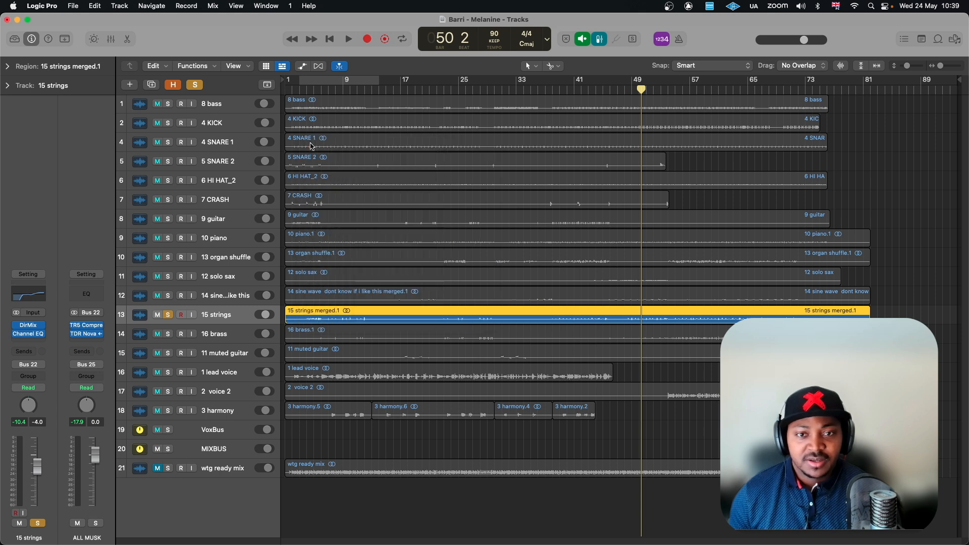
{"action": "left_click", "coordinate": [172, 316]}
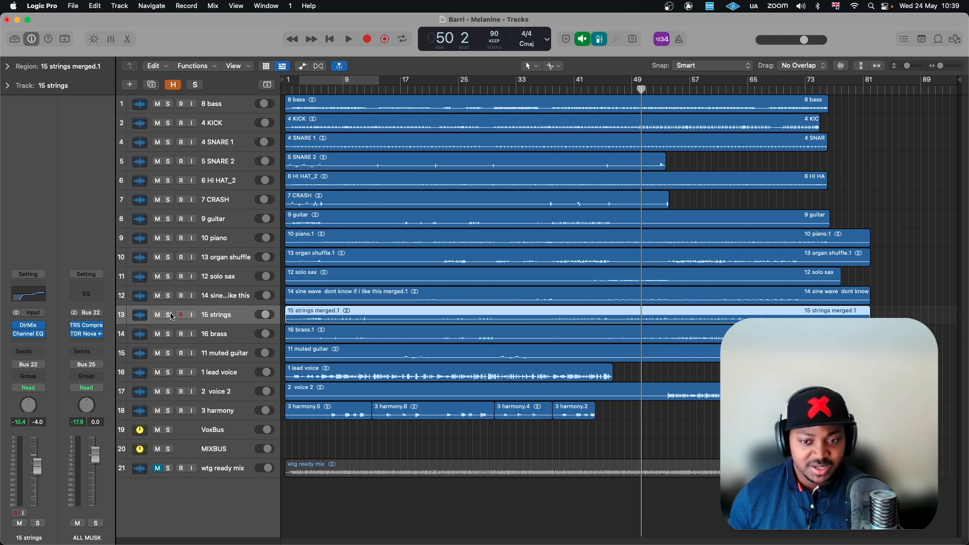
Select and solo the 16 brass track and review its Direction Mixer and Channel EQ, closing each window when done
{"action": "left_click", "coordinate": [234, 341]}
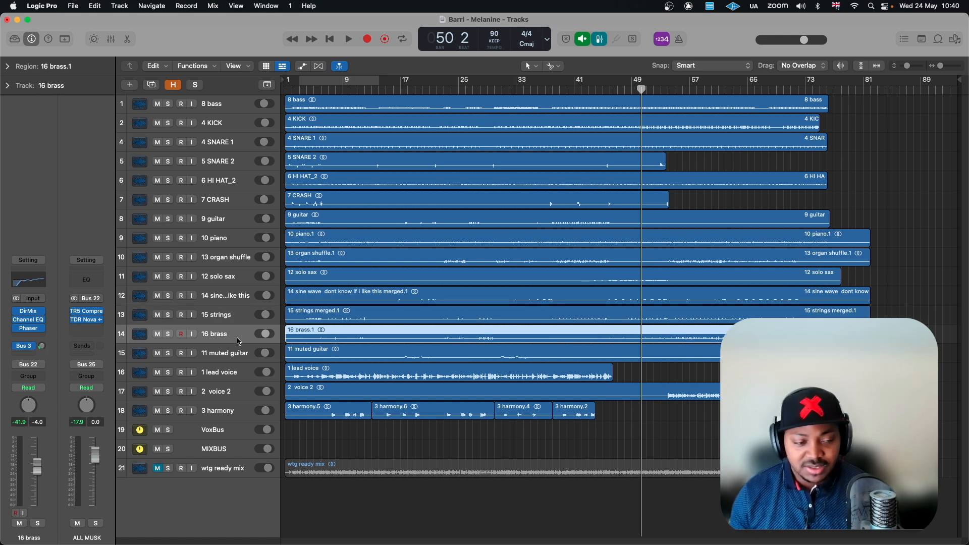
{"action": "left_click", "coordinate": [168, 335]}
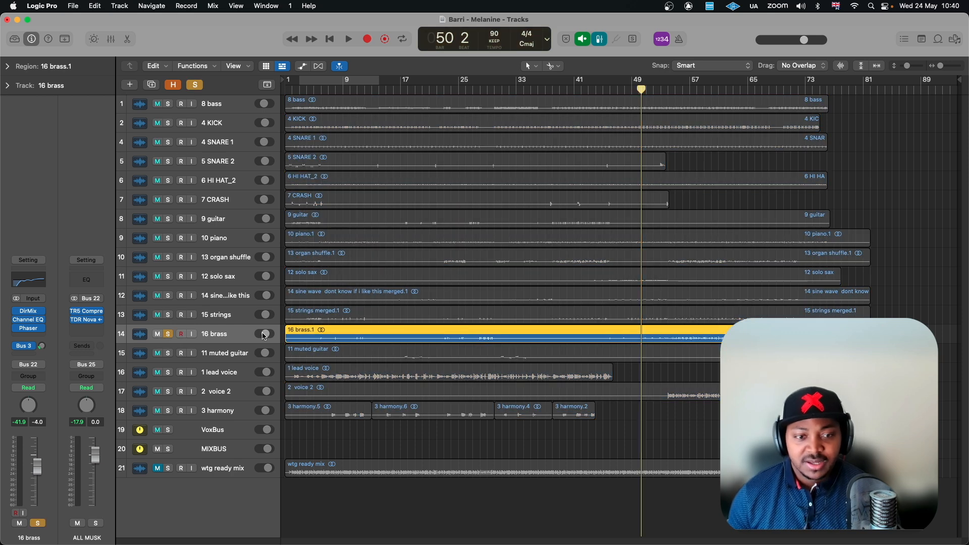
{"action": "left_click", "coordinate": [30, 313]}
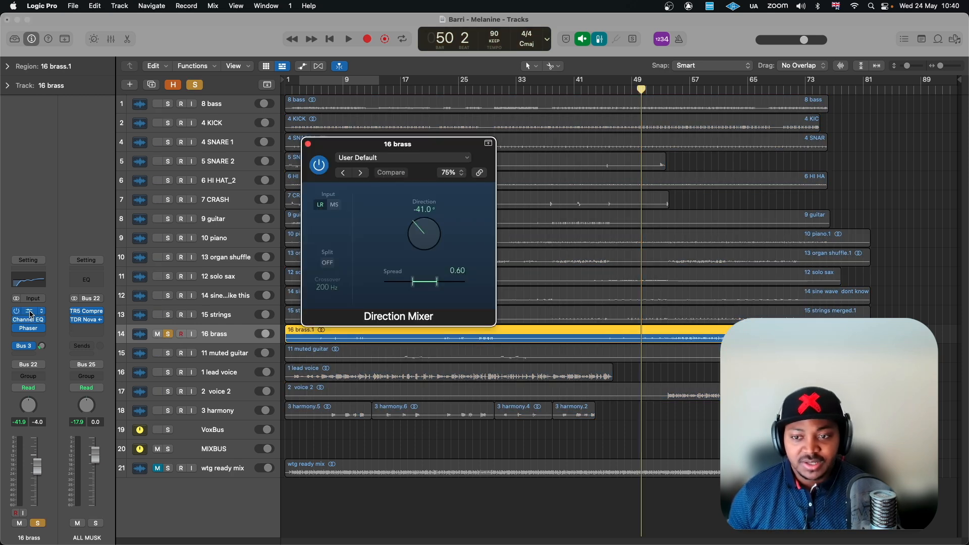
{"action": "left_click", "coordinate": [30, 313]}
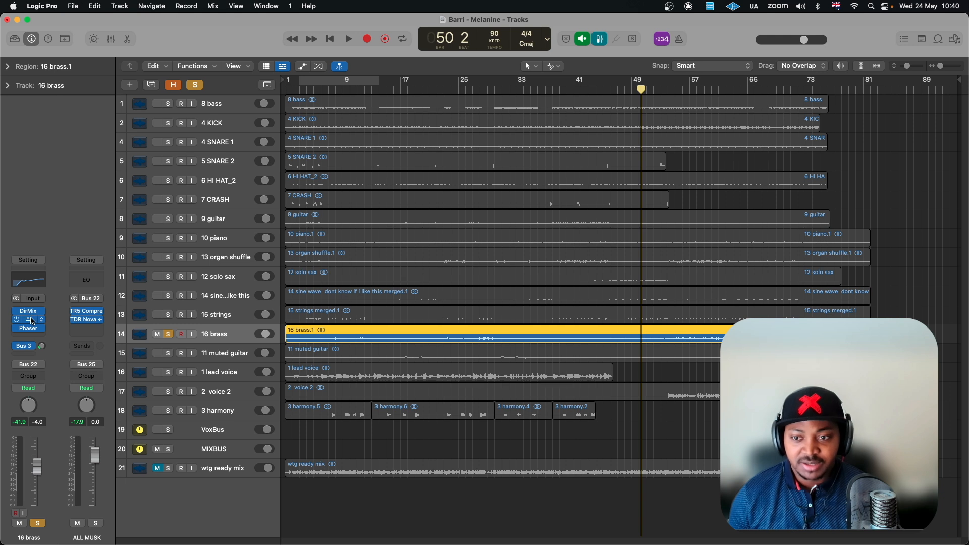
{"action": "left_click", "coordinate": [32, 320]}
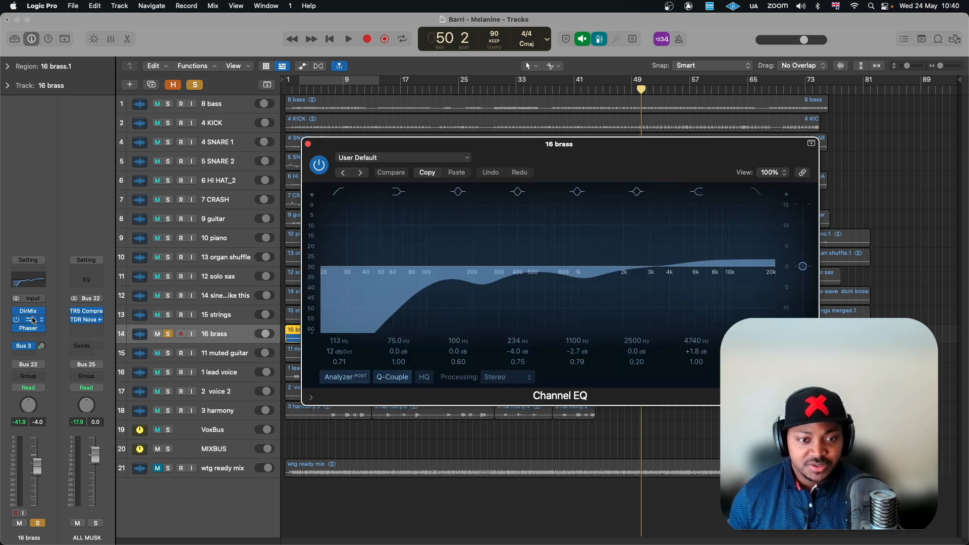
{"action": "left_click", "coordinate": [32, 319]}
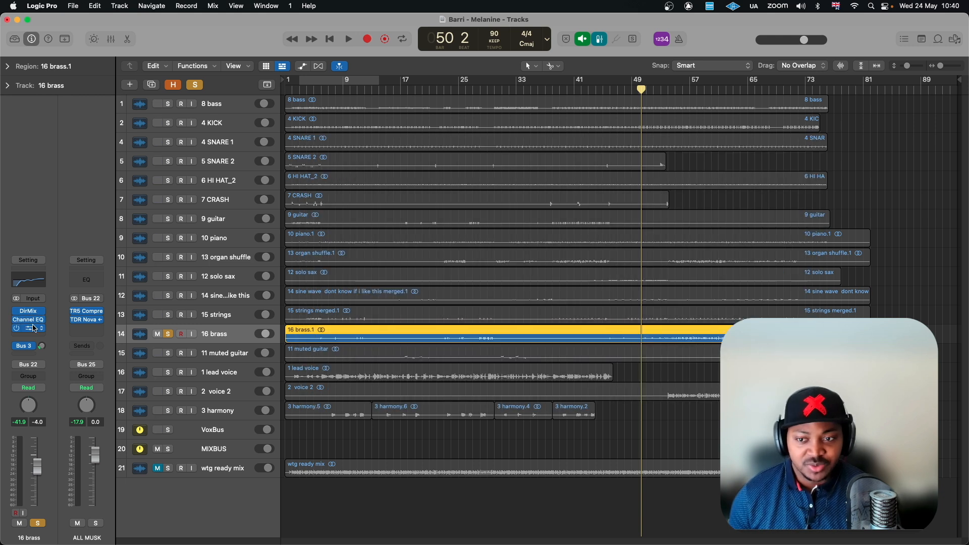
Review the brass track's Phaser, bypassing and re-enabling it during playback from bar 57, and close its window
{"action": "left_click", "coordinate": [30, 330]}
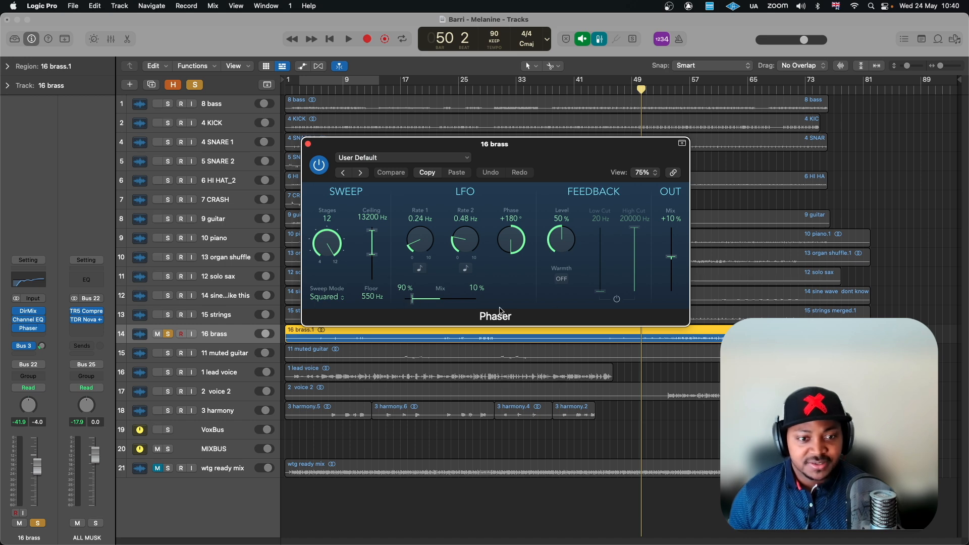
{"action": "left_click_drag", "start_coordinate": [585, 157], "coordinate": [520, 158]}
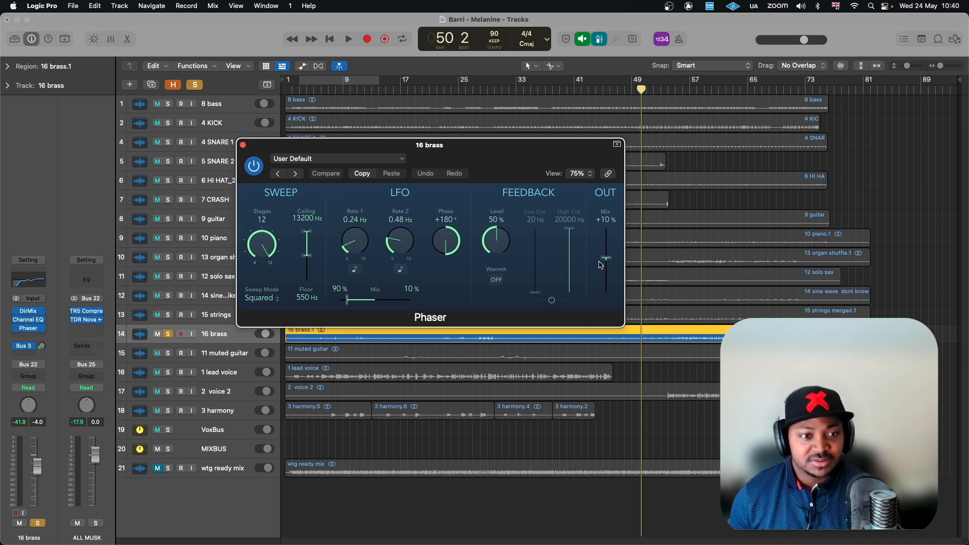
{"action": "key", "text": "space"}
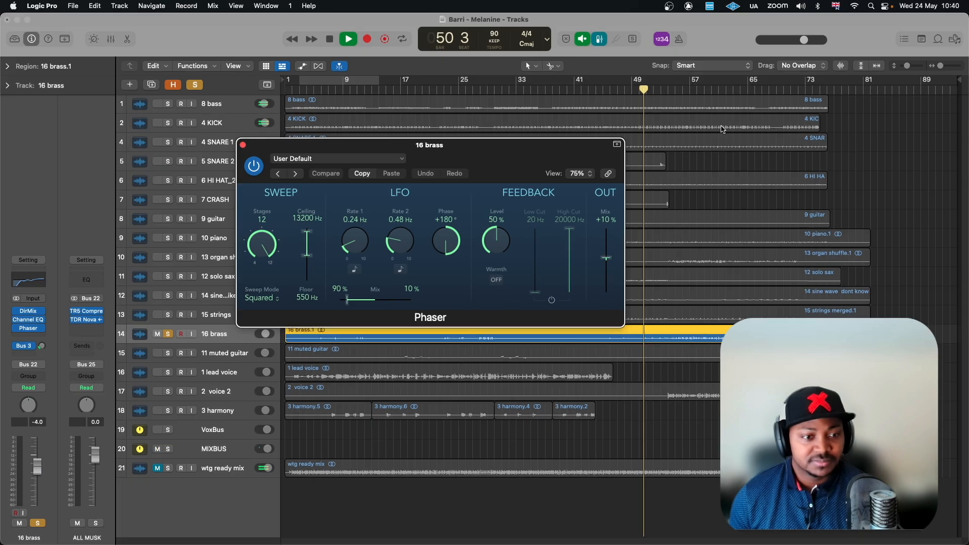
{"action": "left_click", "coordinate": [690, 93]}
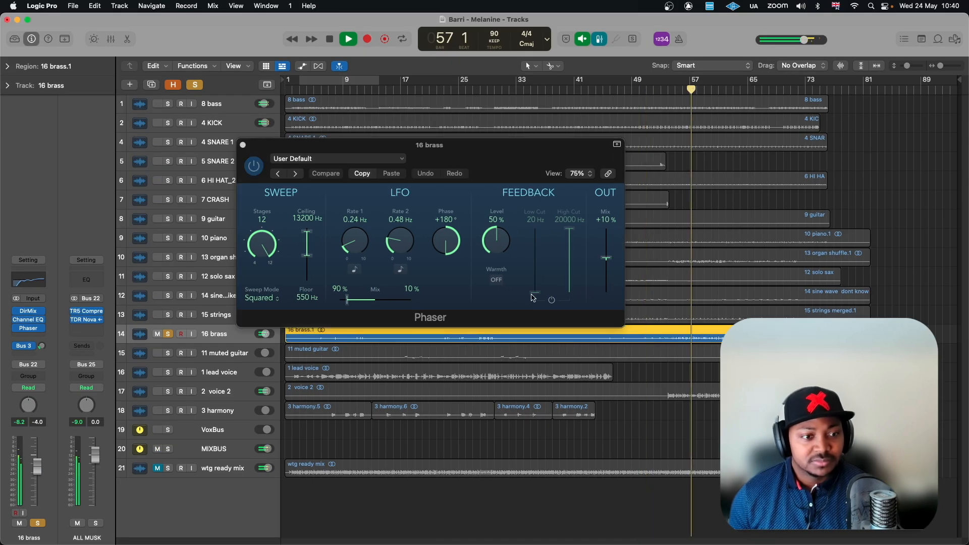
{"action": "left_click", "coordinate": [253, 166]}
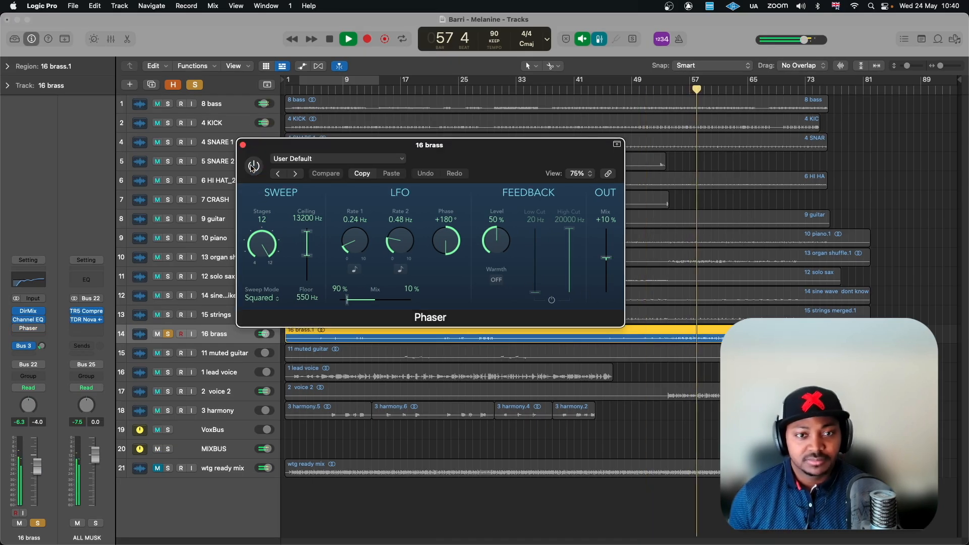
{"action": "left_click", "coordinate": [253, 167]}
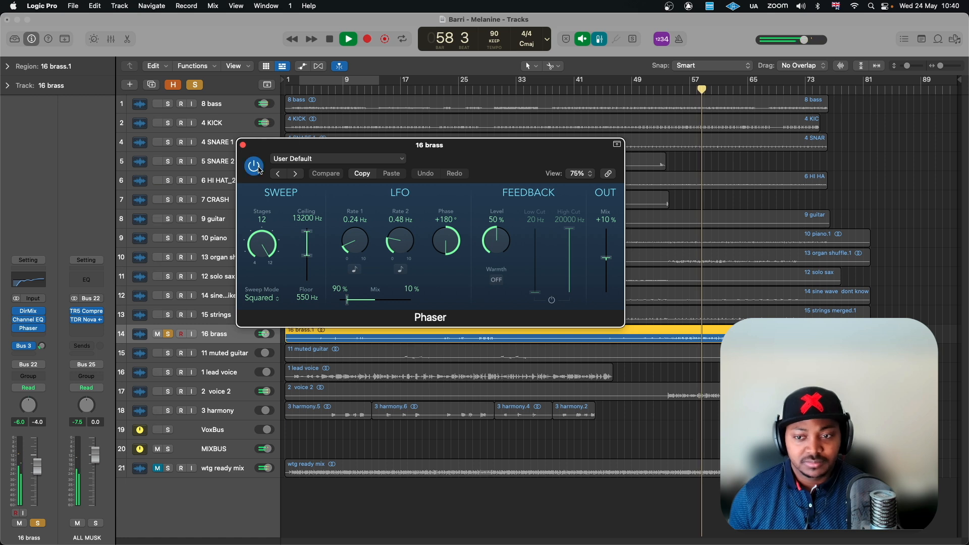
{"action": "left_click", "coordinate": [242, 145]}
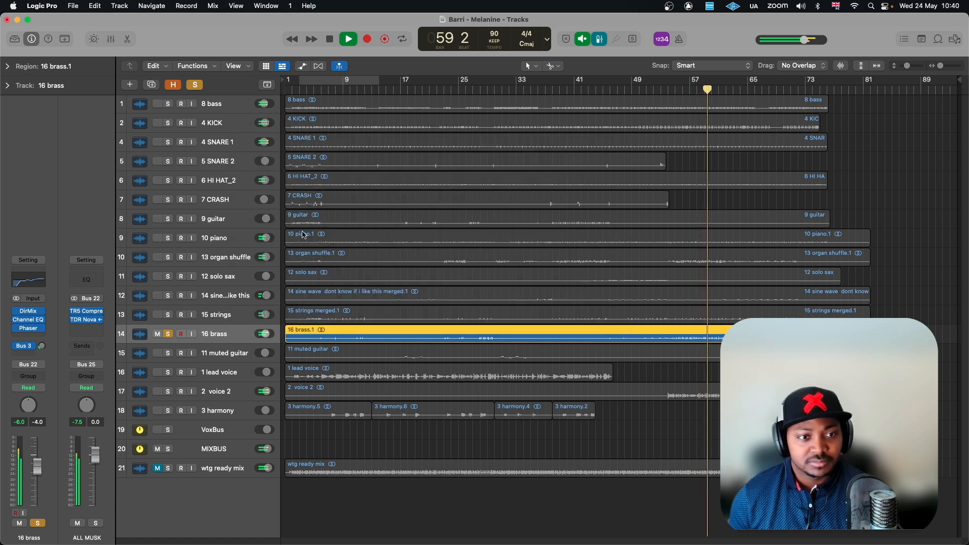
{"action": "key", "text": "space"}
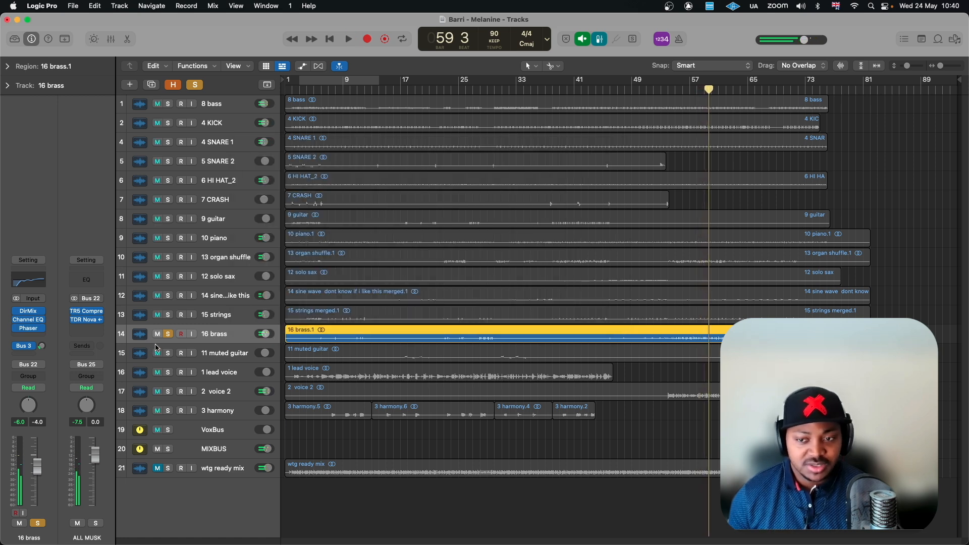
Check the brass track's Bus 3 send to Verb2 without changing it and take the brass out of solo
{"action": "left_click", "coordinate": [31, 347]}
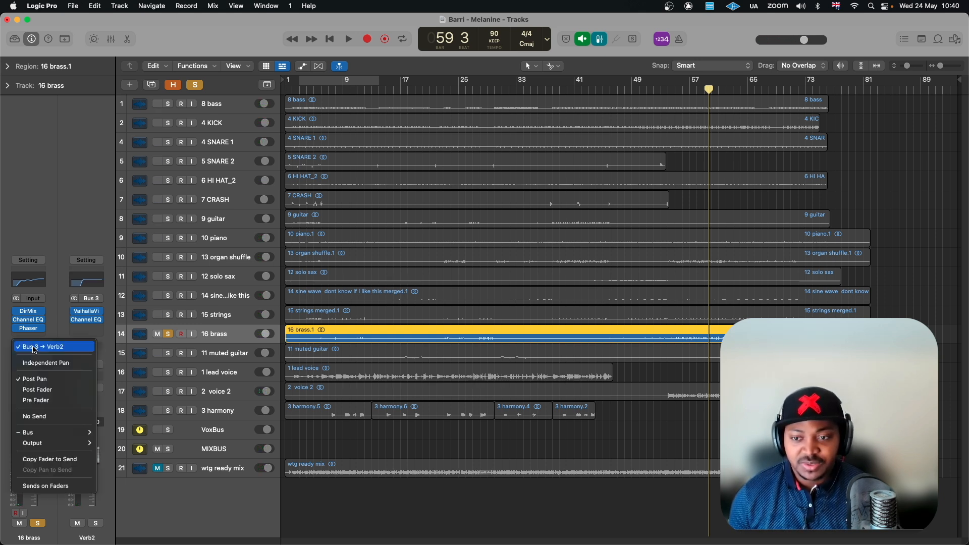
{"action": "left_click", "coordinate": [53, 335]}
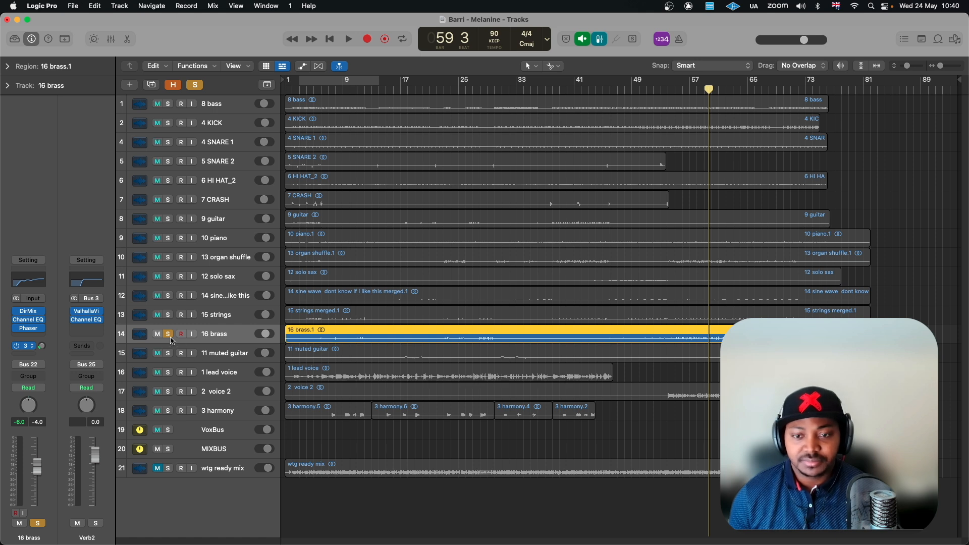
{"action": "left_click", "coordinate": [169, 335]}
Select and solo the 11 muted guitar track and play a short passage of it from bar 19
{"action": "left_click", "coordinate": [215, 355]}
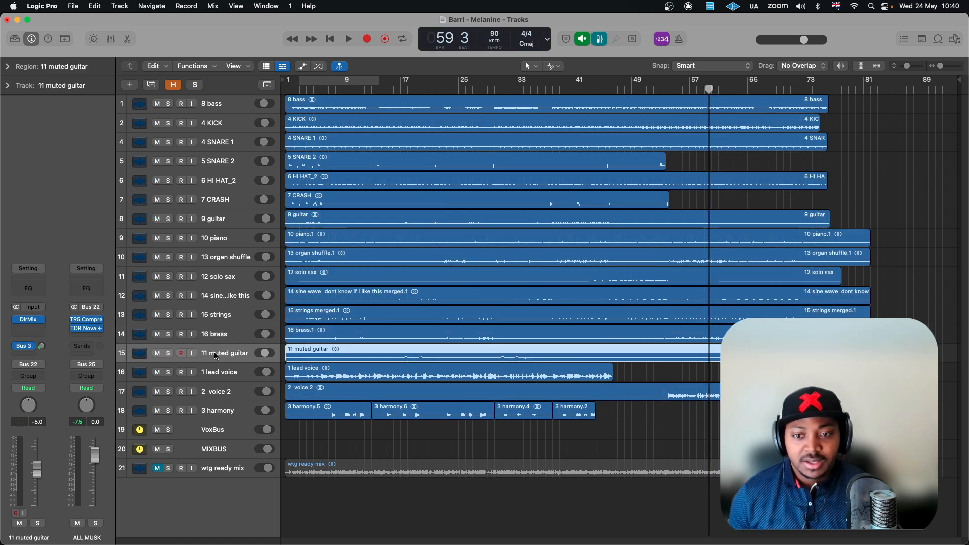
{"action": "left_click", "coordinate": [415, 90]}
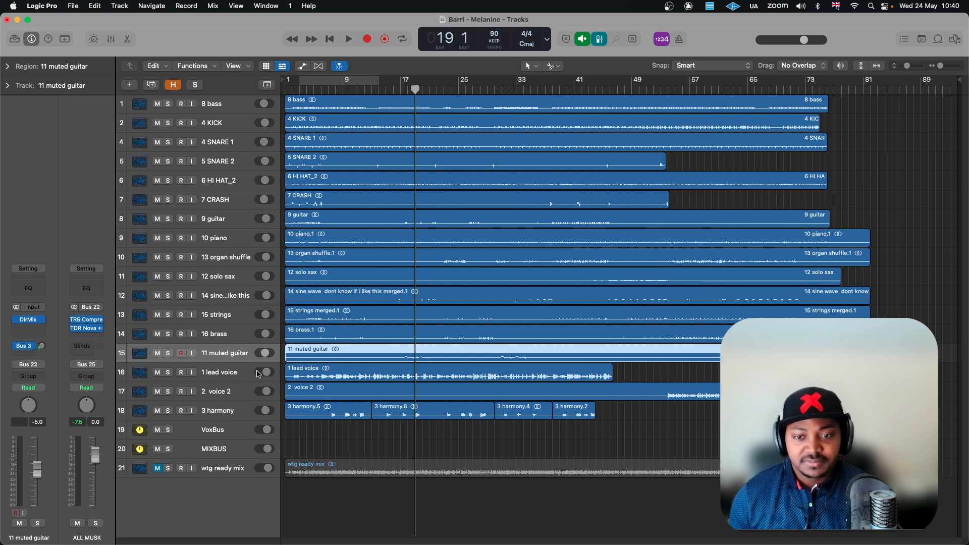
{"action": "left_click", "coordinate": [167, 354]}
{"action": "key", "text": "space"}
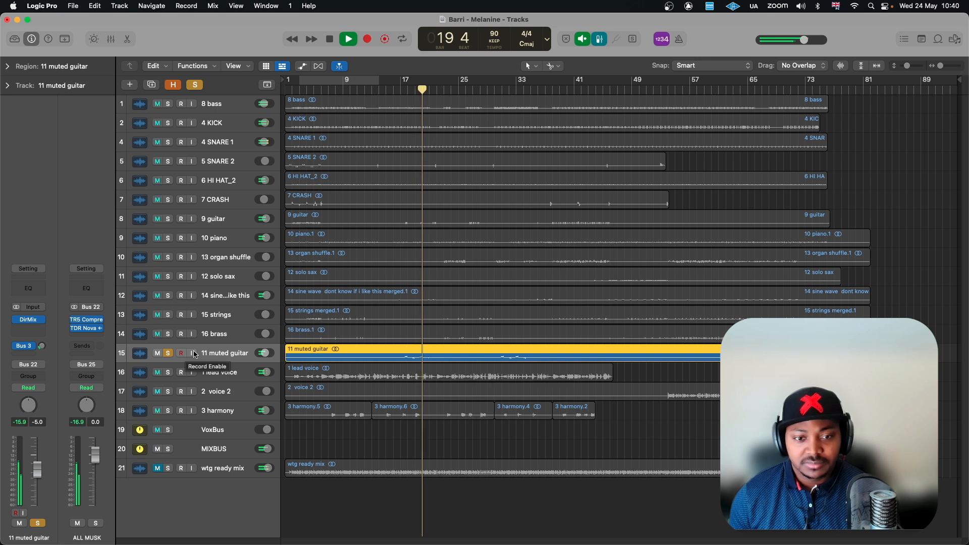
{"action": "key", "text": "space"}
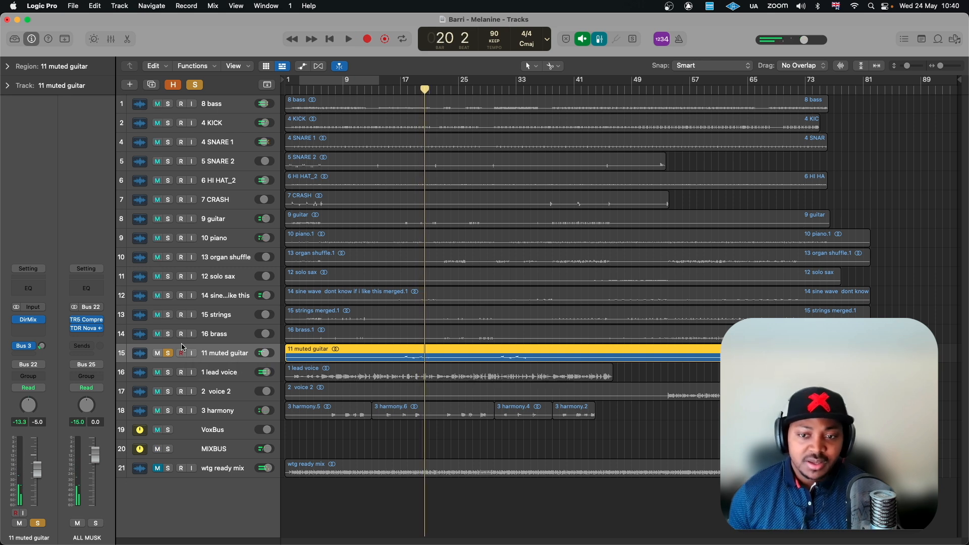
Check the muted guitar's Direction Mixer, close it, and move on to the 1 lead voice track with the guitar out of solo
{"action": "left_click", "coordinate": [29, 321]}
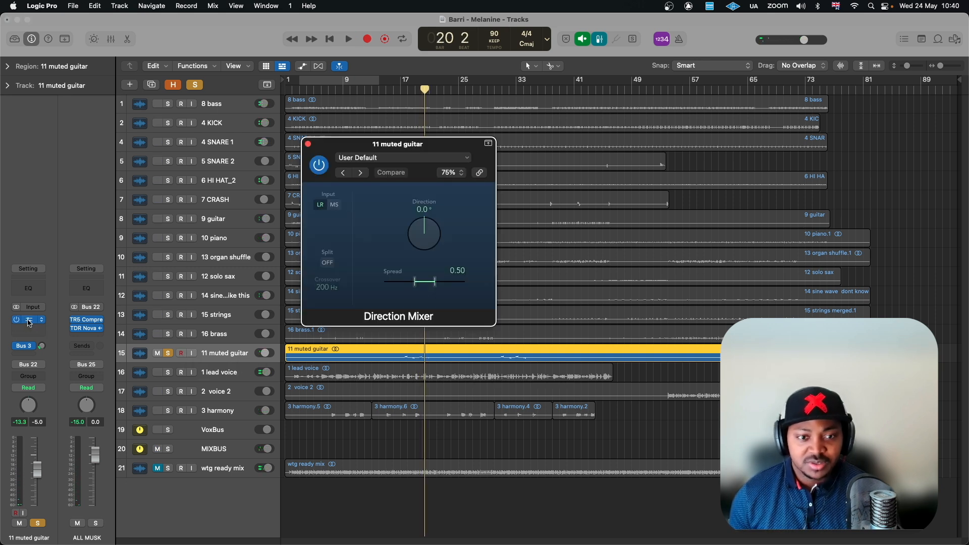
{"action": "left_click", "coordinate": [29, 321]}
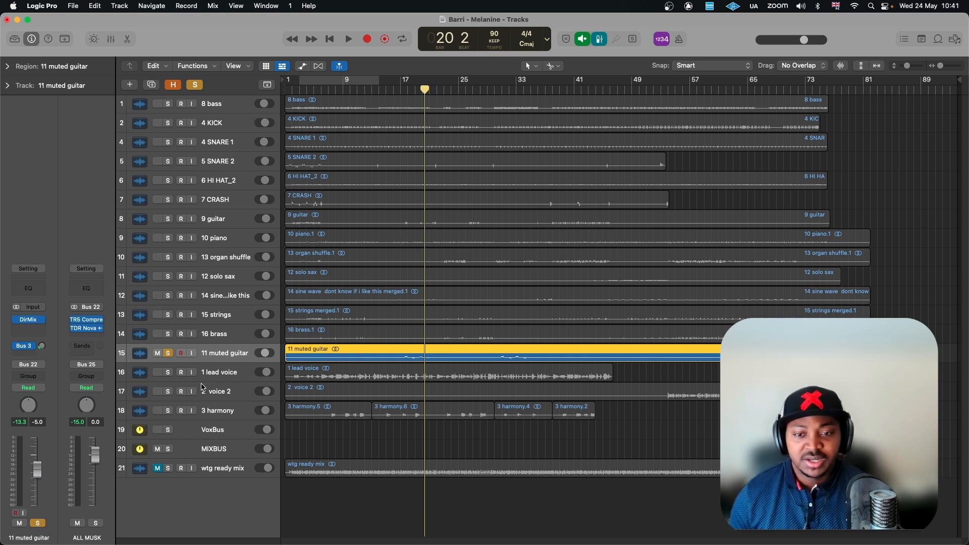
{"action": "left_click", "coordinate": [248, 372]}
{"action": "left_click", "coordinate": [168, 354]}
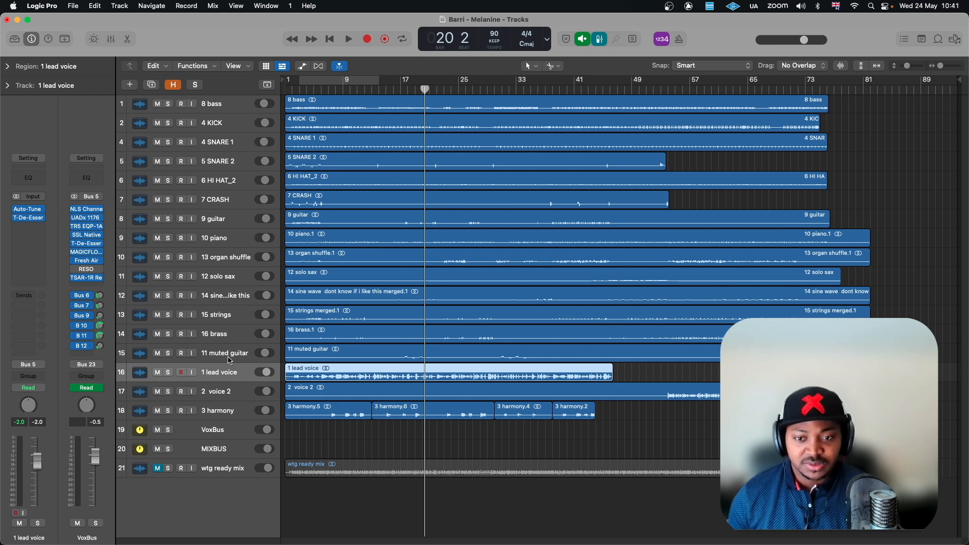
Mute the lead voice, voice 2, harmony and VoxBus tracks and play the instrumental mix with MIXBUS selected
{"action": "left_click", "coordinate": [158, 372]}
{"action": "left_click_drag", "start_coordinate": [160, 384], "coordinate": [162, 405]}
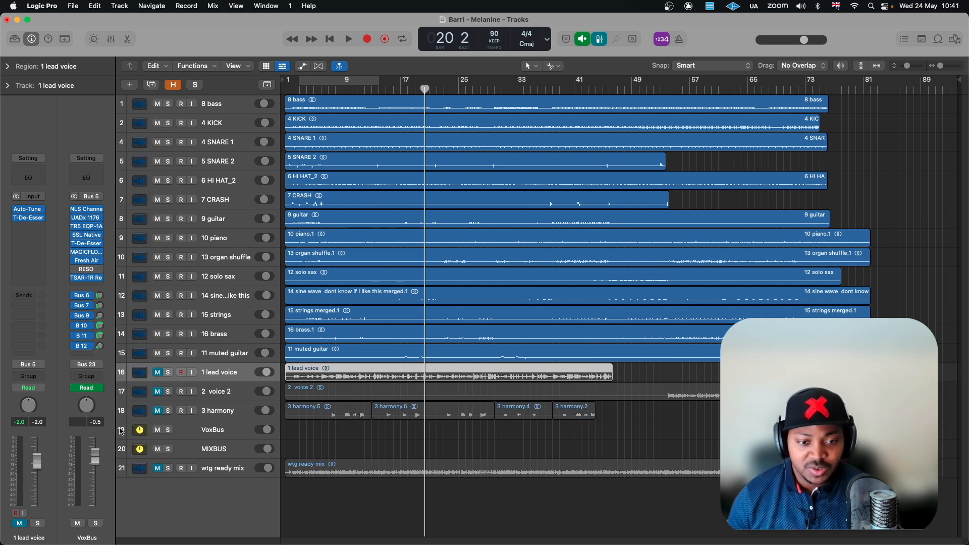
{"action": "left_click", "coordinate": [215, 450]}
{"action": "key", "text": "space"}
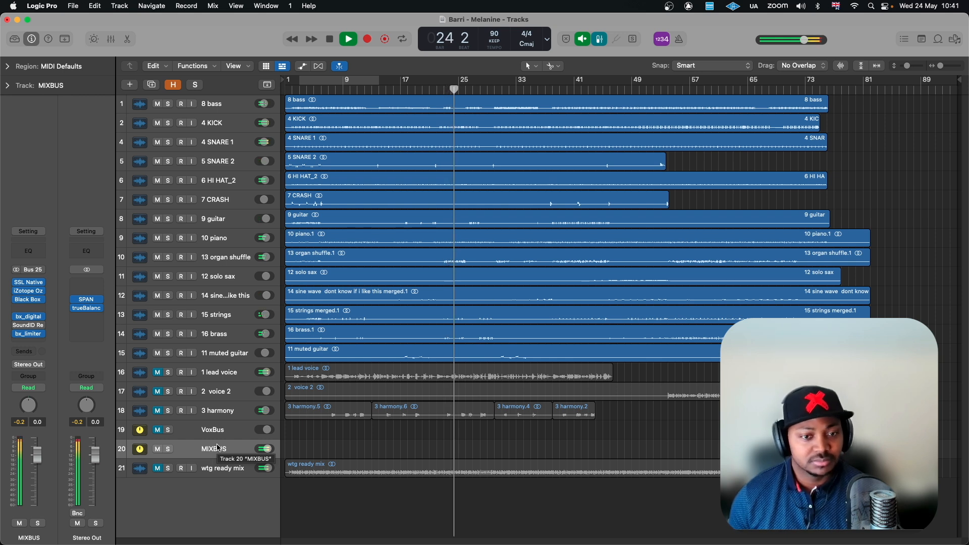
{"action": "key", "text": "space"}
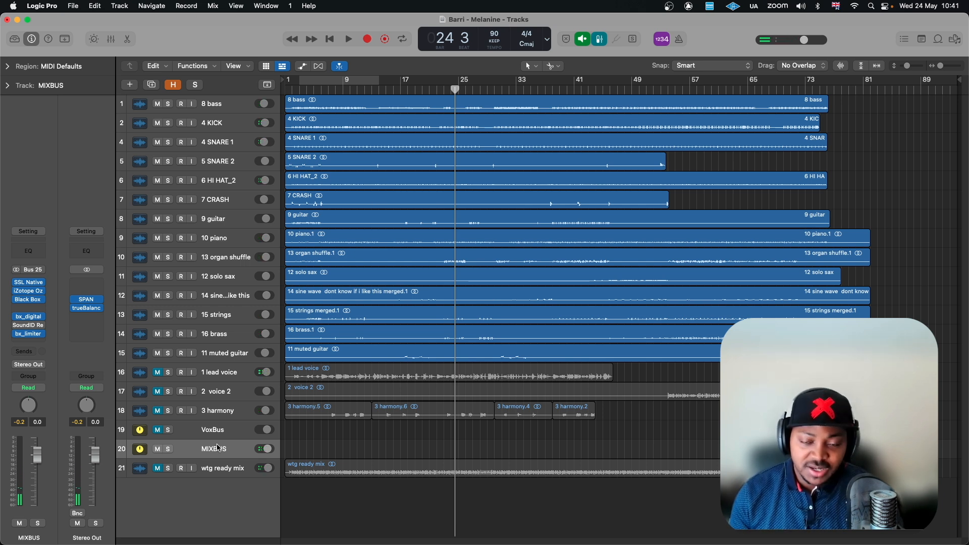
Unmute and solo the lead voice, unmute VoxBus with its plug-ins and sends bypassed, and play the unprocessed vocal
{"action": "left_click", "coordinate": [211, 378]}
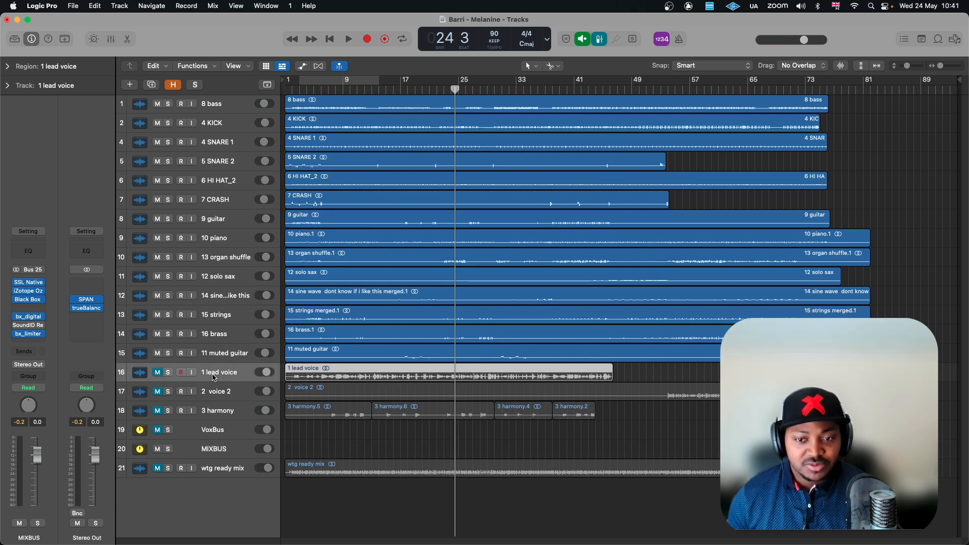
{"action": "left_click", "coordinate": [158, 372]}
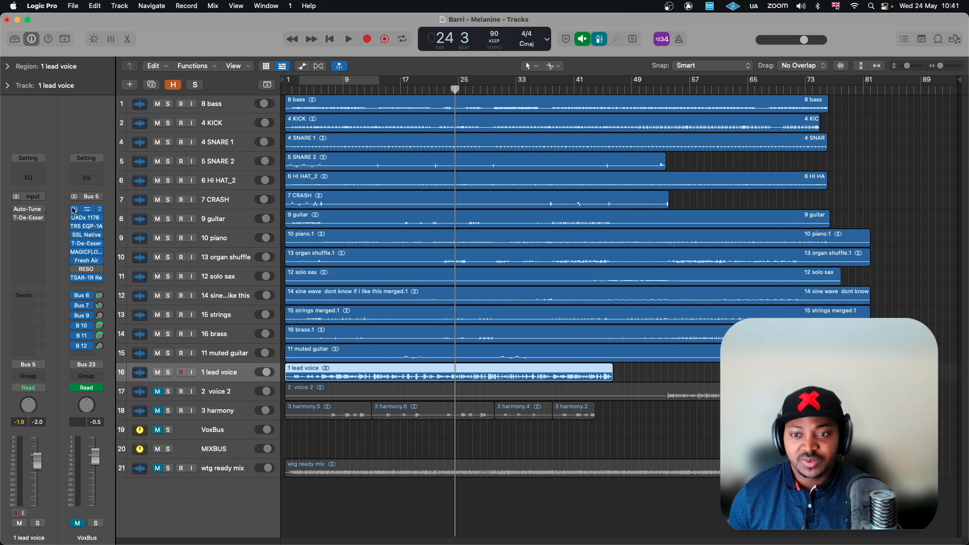
{"action": "key", "text": "s"}
{"action": "key", "text": "space"}
{"action": "left_click", "coordinate": [81, 524]}
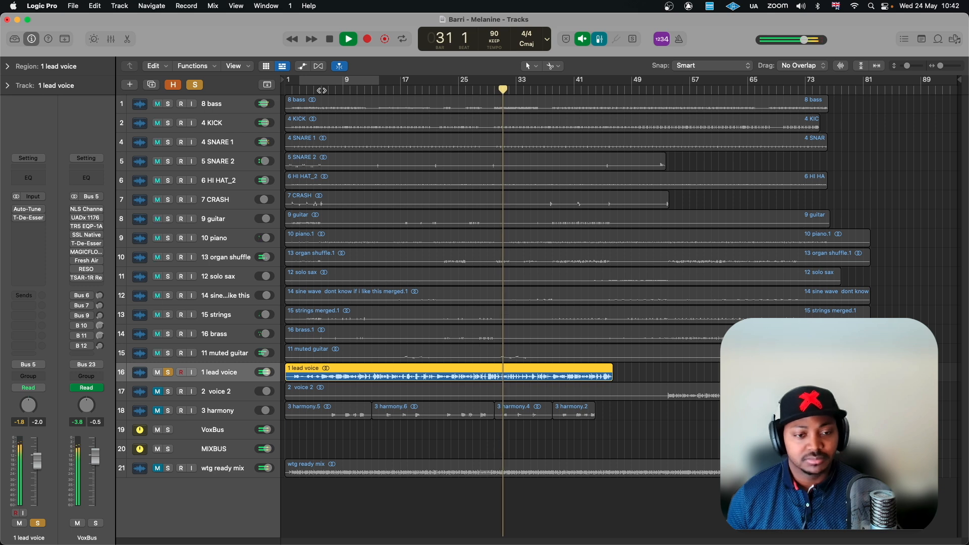
{"action": "key", "text": "space"}
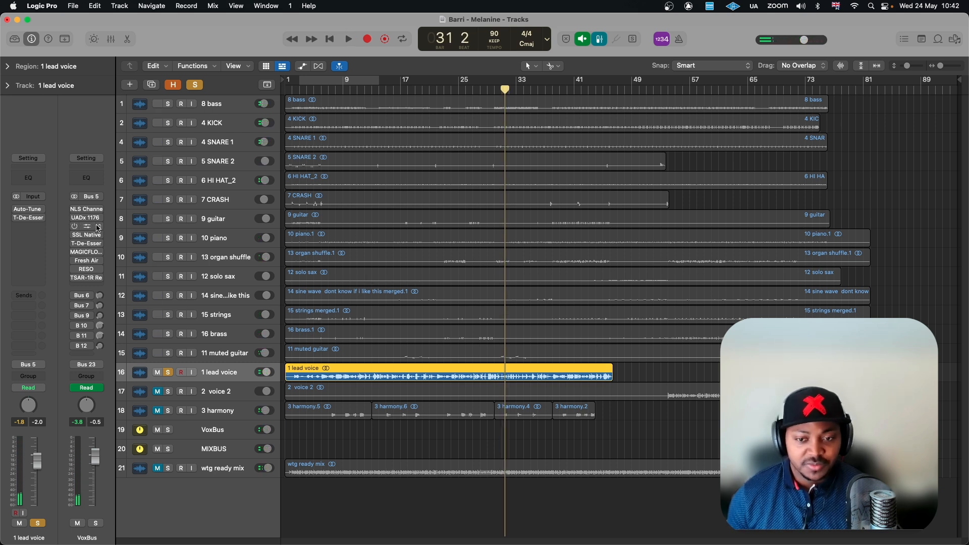
Turn on Auto-Tune on the lead voice track and open its window to review the B minor tuning setup
{"action": "mouse_move", "coordinate": [17, 210]}
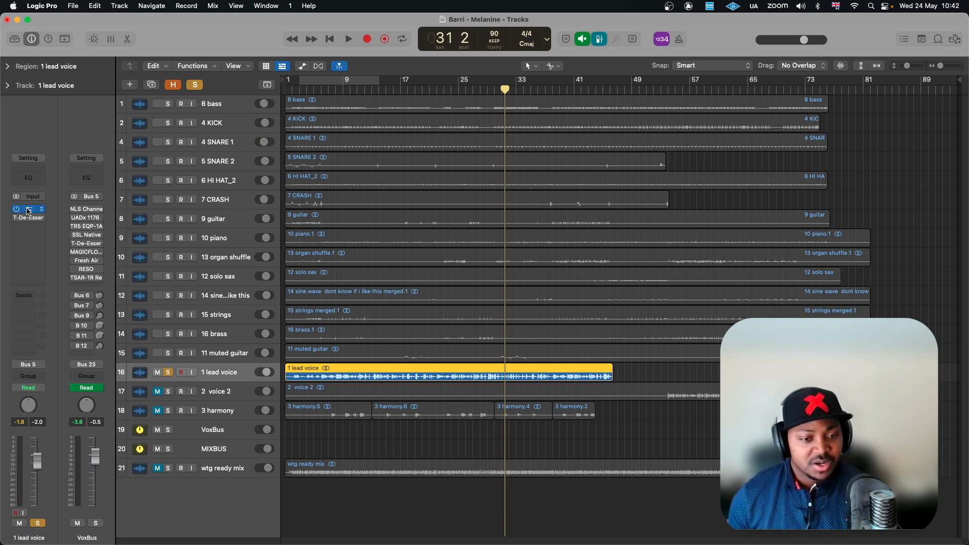
{"action": "left_click", "coordinate": [29, 211]}
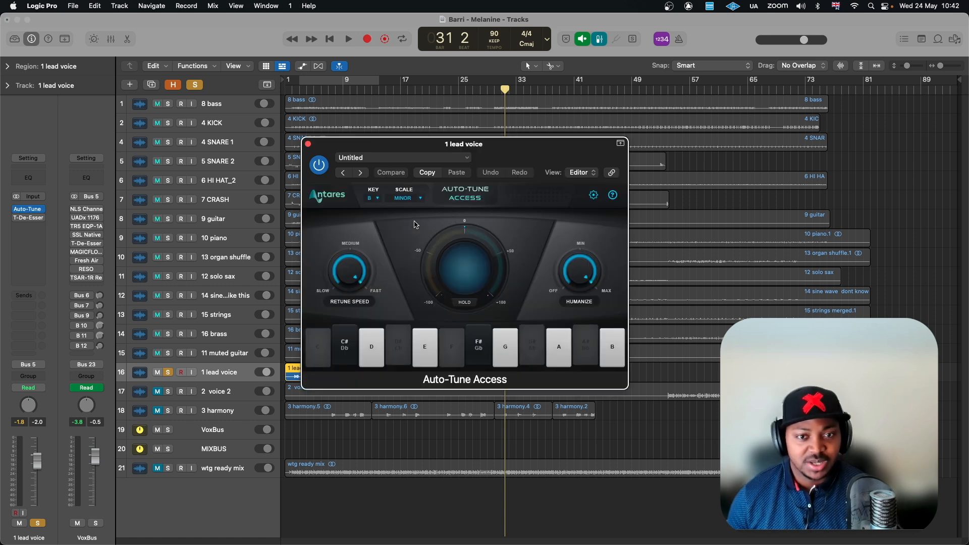
{"action": "left_click_drag", "start_coordinate": [508, 146], "coordinate": [445, 150]}
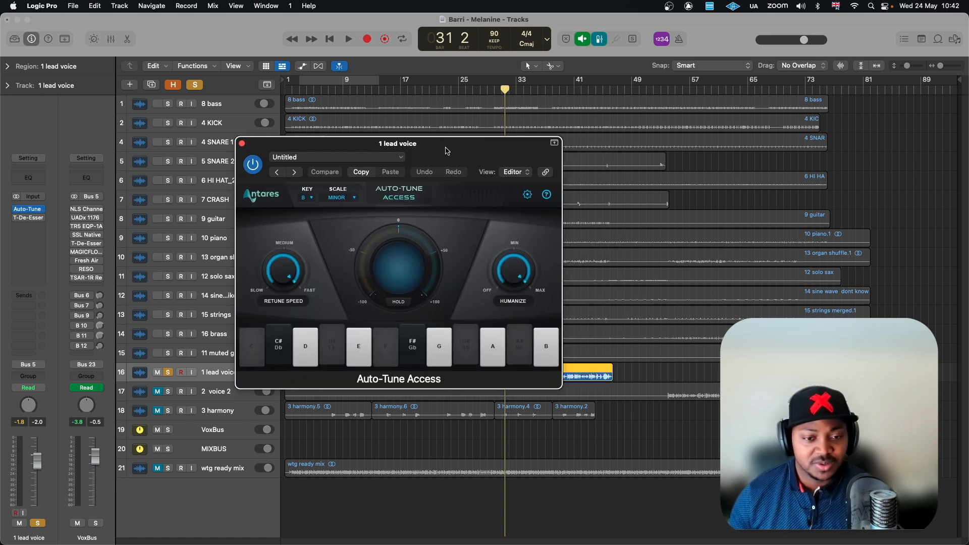
{"action": "left_click_drag", "start_coordinate": [442, 150], "coordinate": [418, 138]}
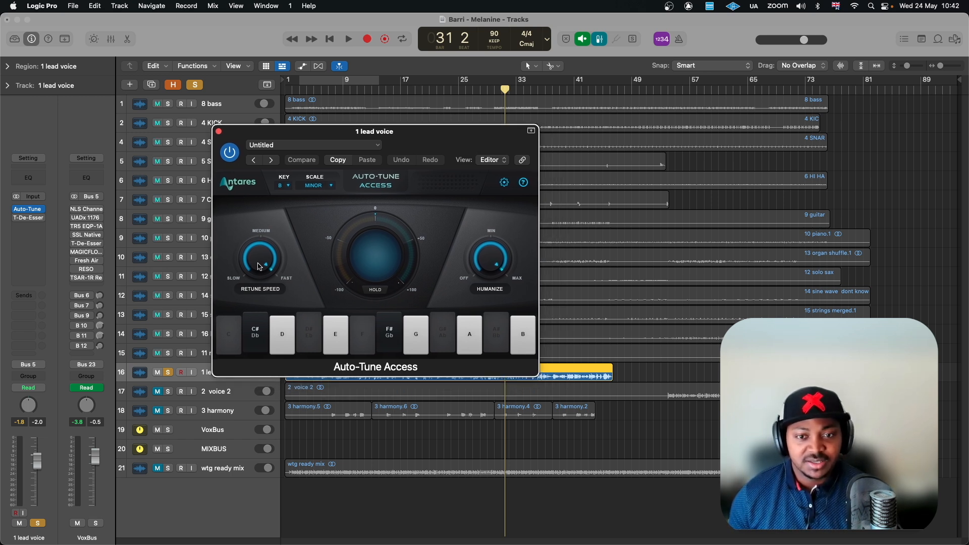
Try Auto-Tune's Retune Speed at medium, return it to fast and play a short passage of the tuned lead voice
{"action": "left_click_drag", "start_coordinate": [261, 262], "coordinate": [257, 258]}
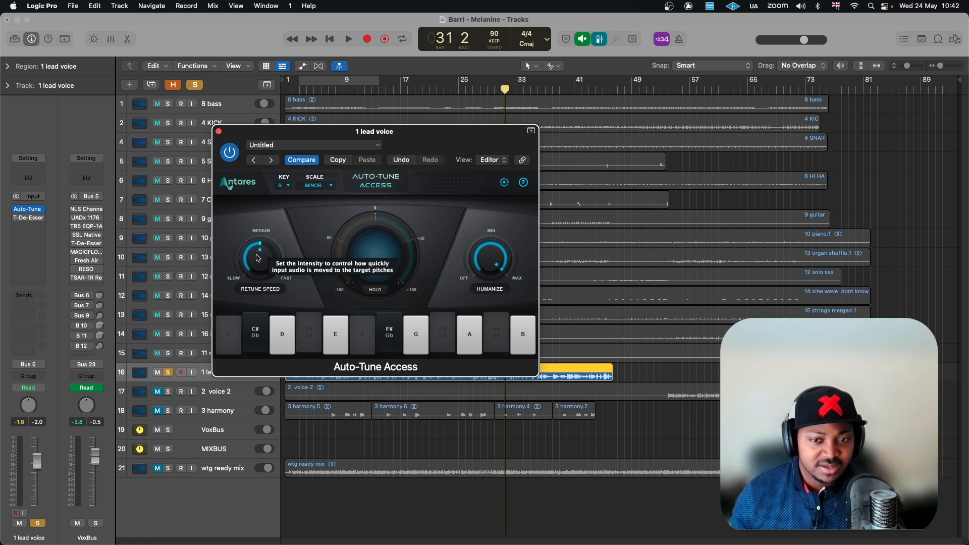
{"action": "left_click_drag", "start_coordinate": [260, 257], "coordinate": [281, 147]}
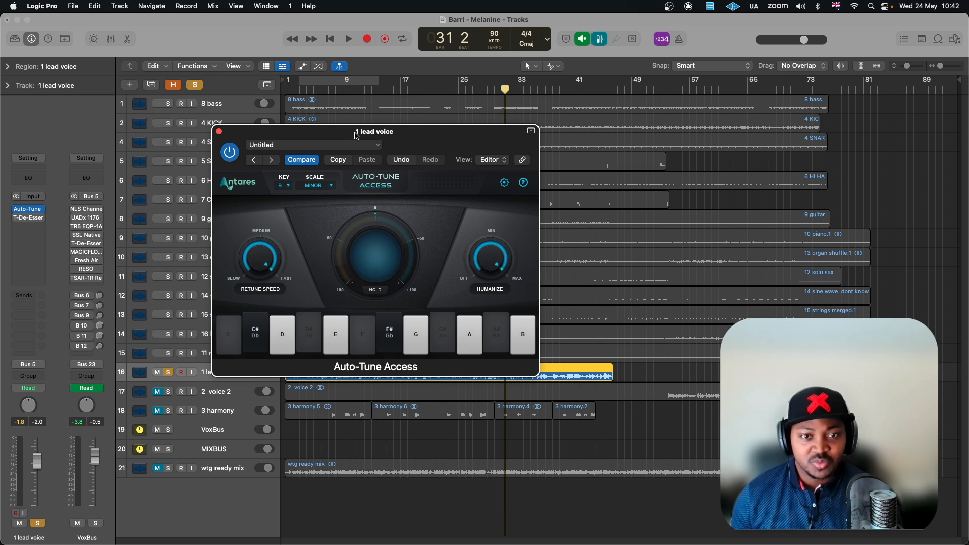
{"action": "left_click_drag", "start_coordinate": [356, 132], "coordinate": [401, 133]}
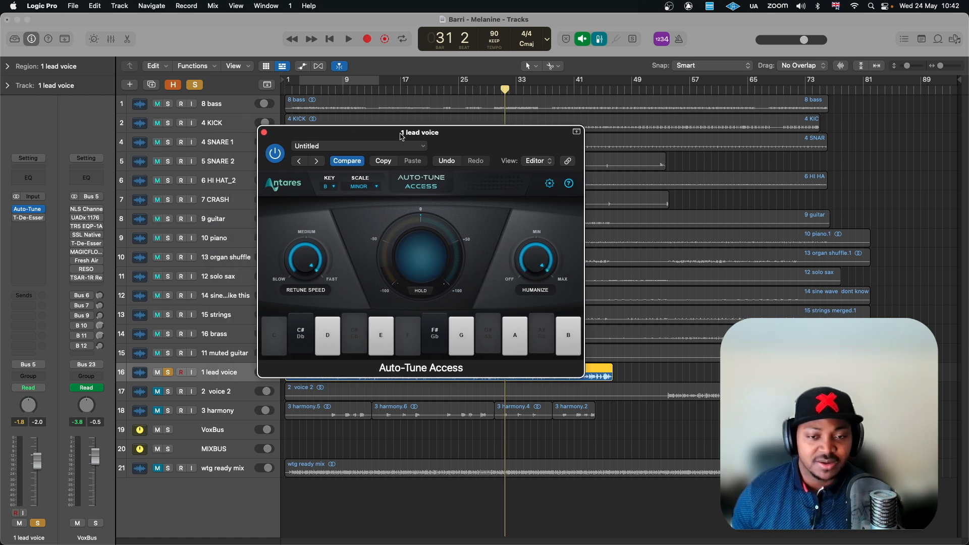
{"action": "key", "text": "space"}
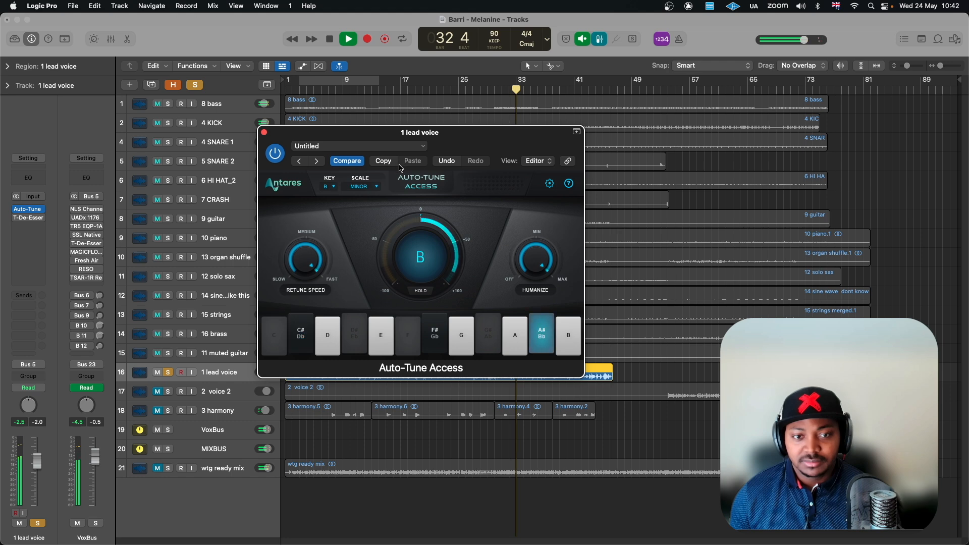
{"action": "key", "text": "space"}
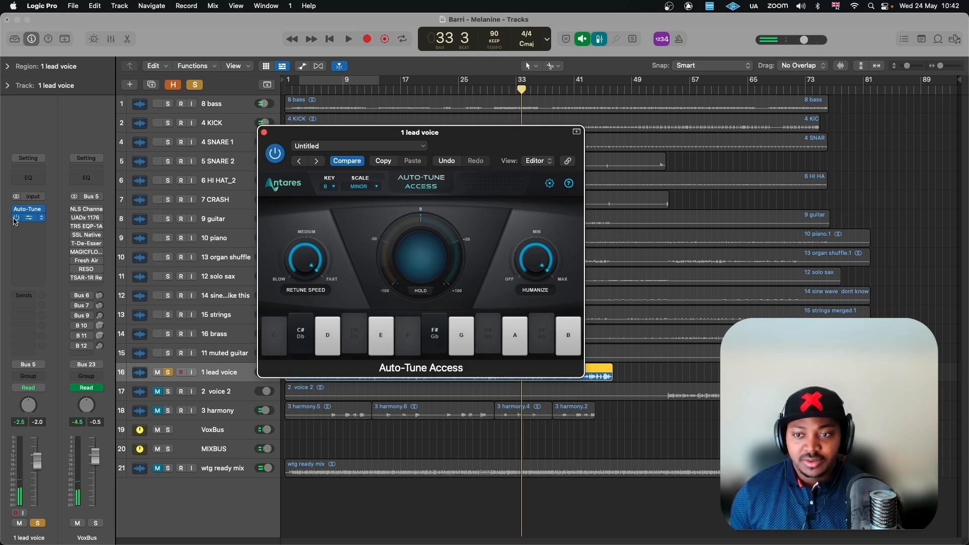
Turn on the lead voice's T-De-Esser, review its settings and close its window
{"action": "left_click", "coordinate": [24, 218]}
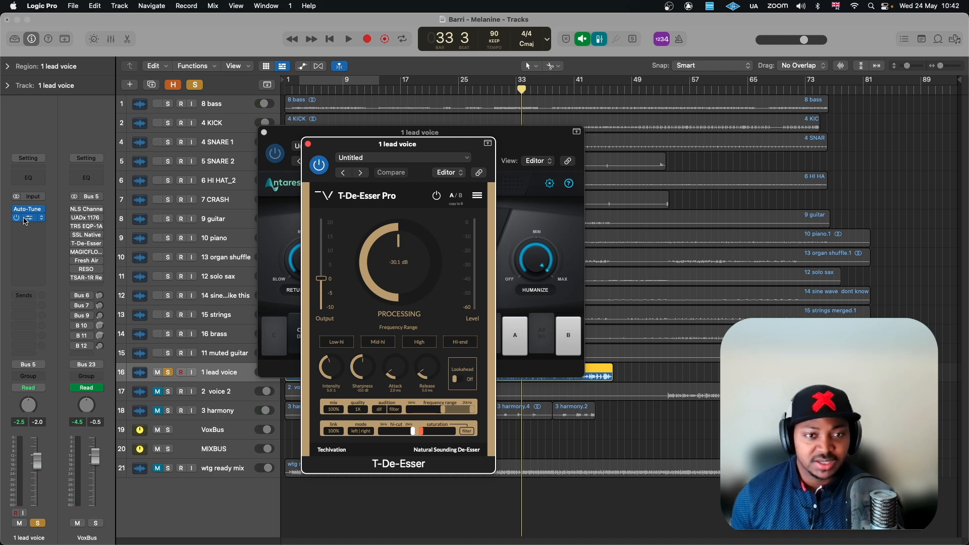
{"action": "left_click", "coordinate": [24, 221]}
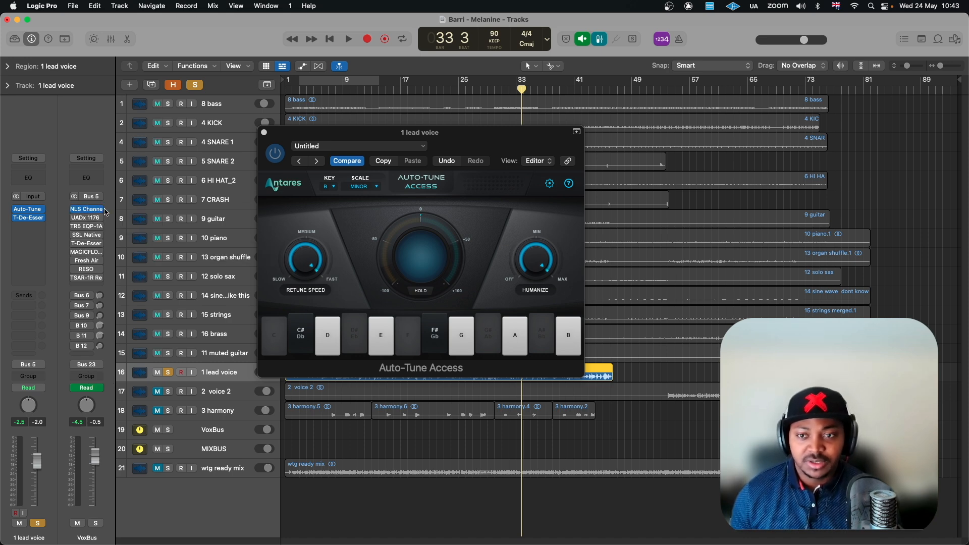
Review the NLS Channel settings on VoxBus, then close its window and the lead voice's Auto-Tune window
{"action": "left_click", "coordinate": [81, 209]}
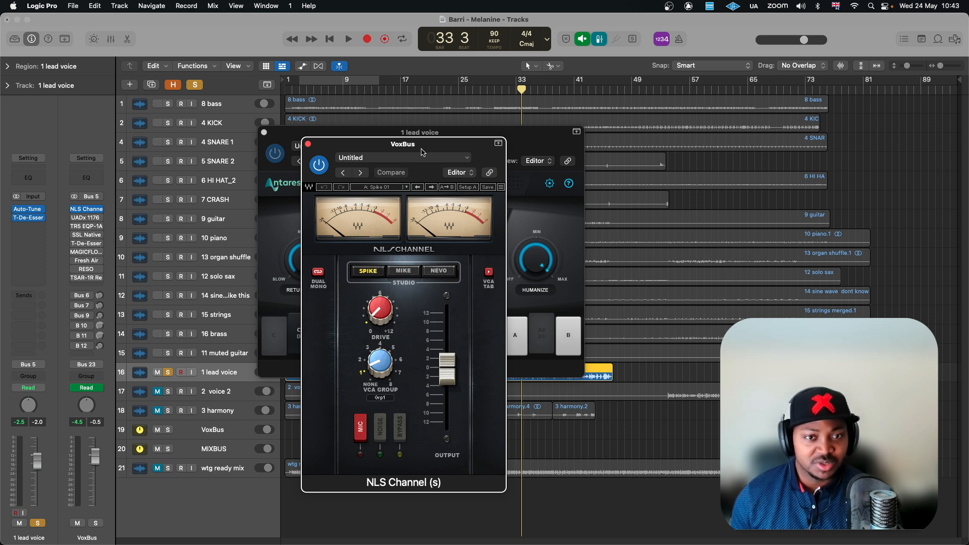
{"action": "left_click_drag", "start_coordinate": [421, 148], "coordinate": [420, 102]}
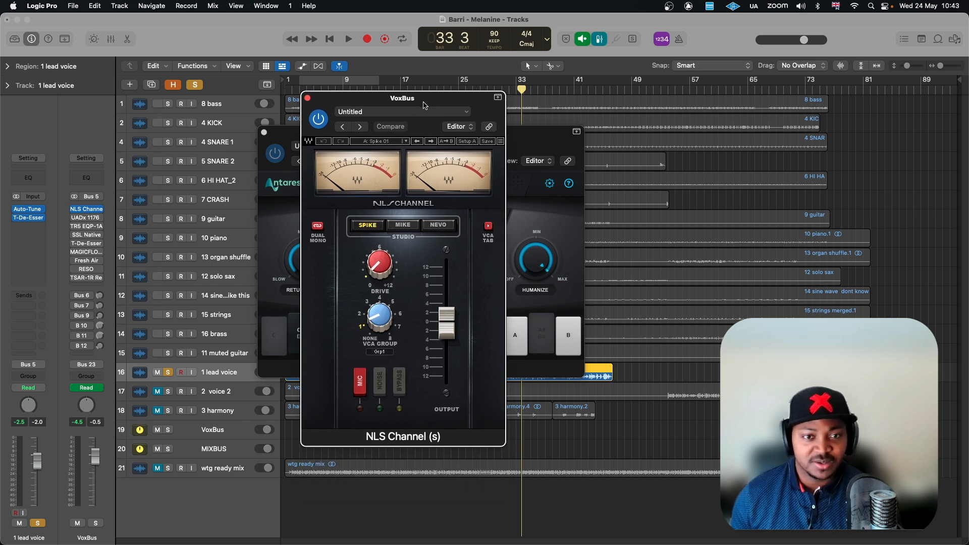
{"action": "left_click", "coordinate": [308, 99]}
{"action": "left_click", "coordinate": [263, 133]}
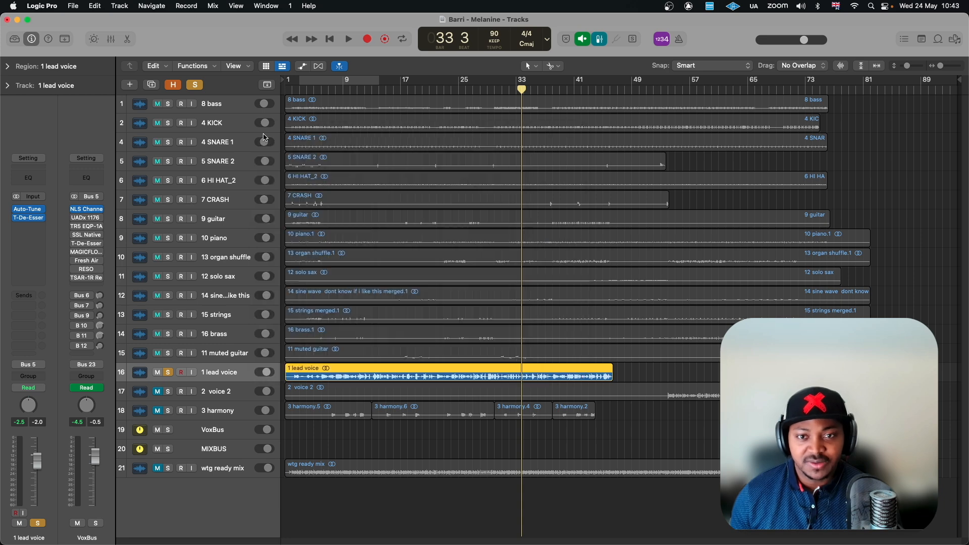
Turn on the UADx 1176 compressor on VoxBus, play the lead voice from around bar 9 and close the plug-in window
{"action": "left_click", "coordinate": [80, 220]}
{"action": "left_click_drag", "start_coordinate": [564, 178], "coordinate": [464, 173]}
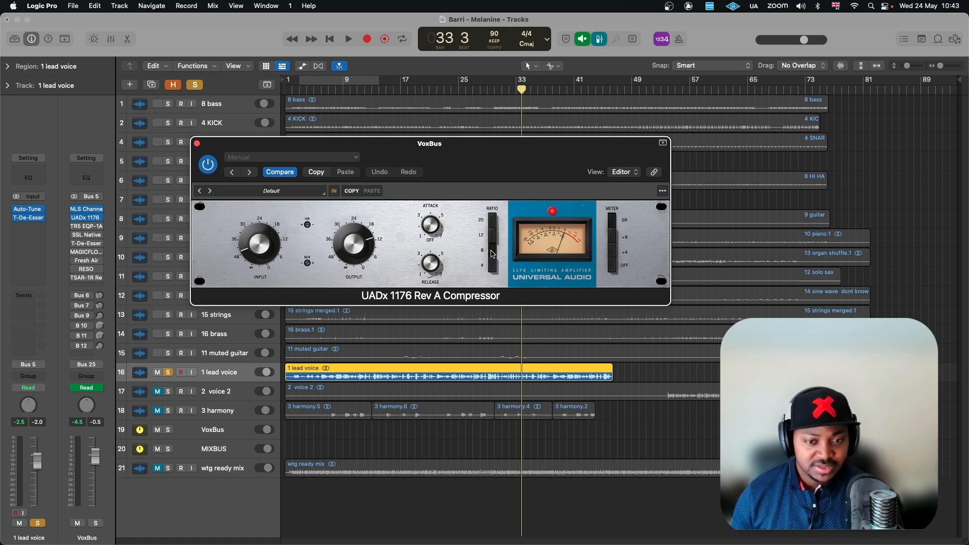
{"action": "left_click", "coordinate": [347, 92]}
{"action": "key", "text": "space"}
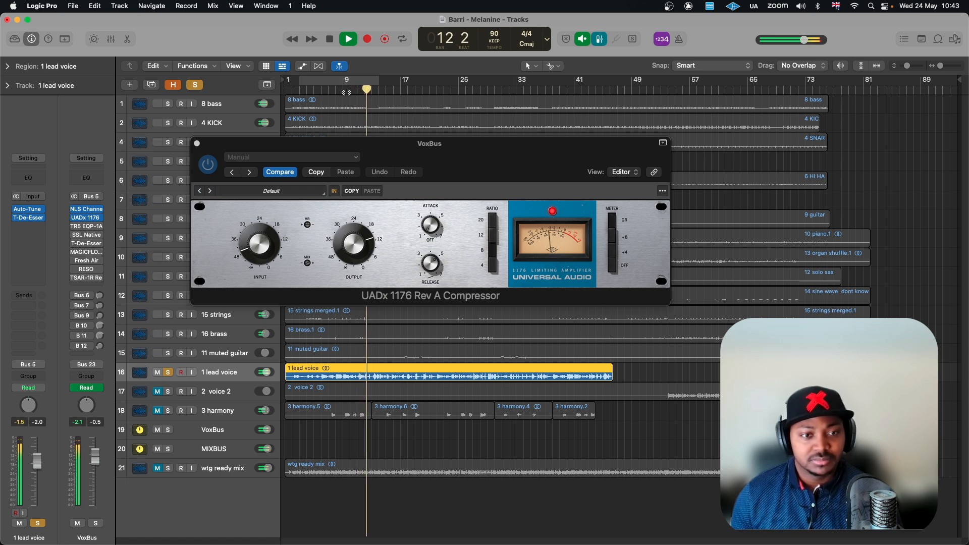
{"action": "key", "text": "space"}
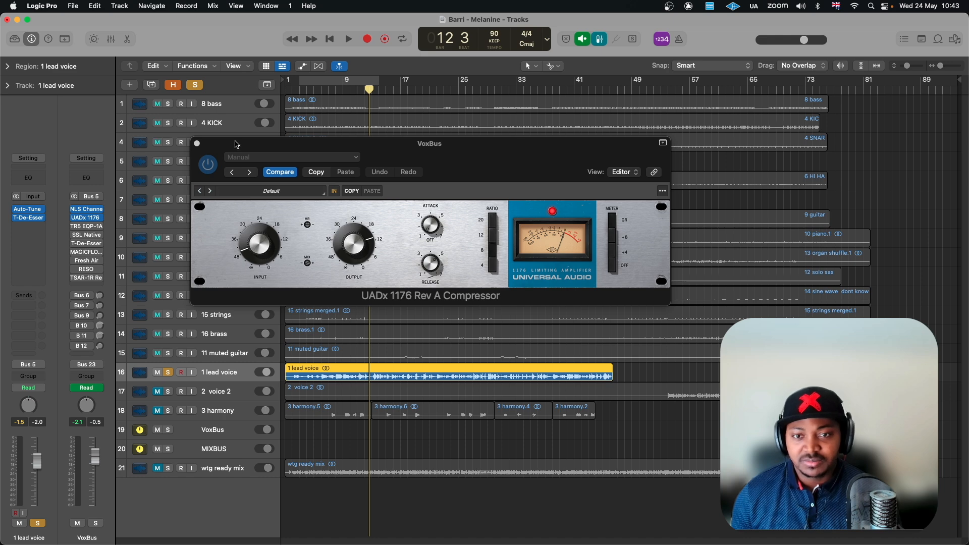
{"action": "left_click", "coordinate": [198, 144]}
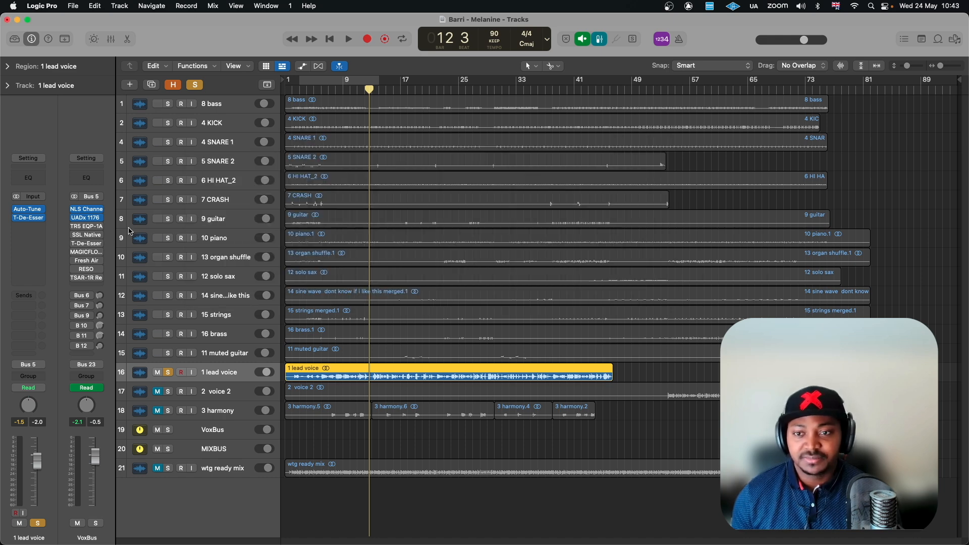
Turn on the TR5 EQP-1A equalizer on VoxBus, play a short vocal passage through it and close its window
{"action": "left_click", "coordinate": [78, 228]}
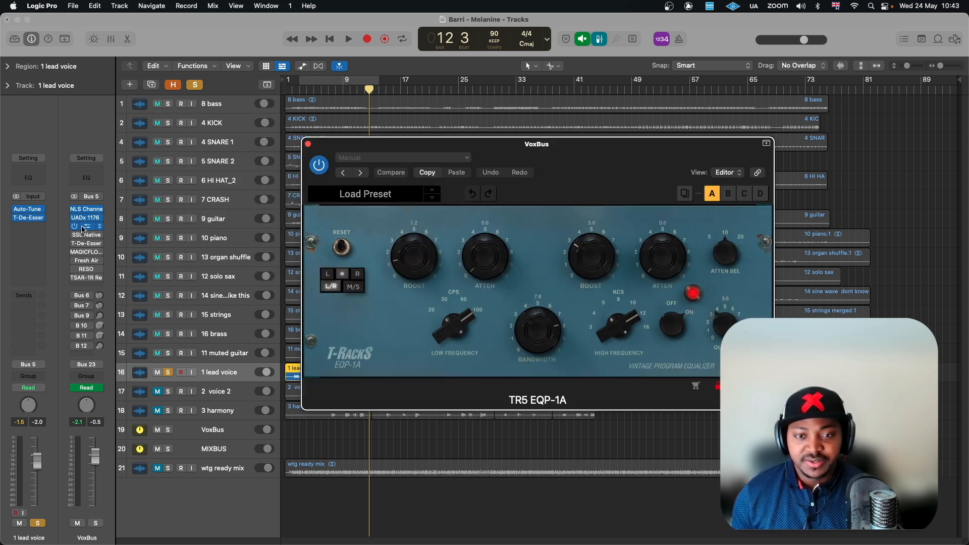
{"action": "left_click_drag", "start_coordinate": [572, 157], "coordinate": [523, 153]}
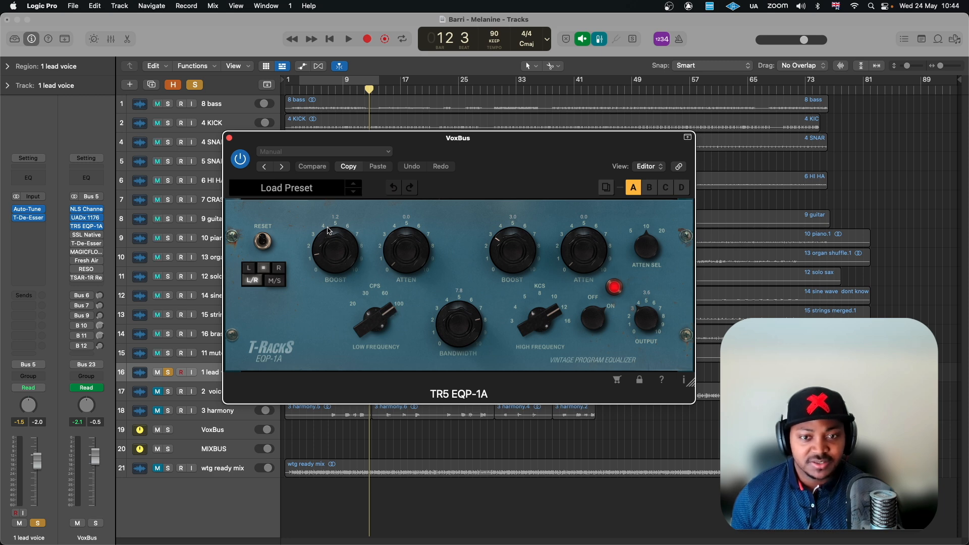
{"action": "key", "text": "space"}
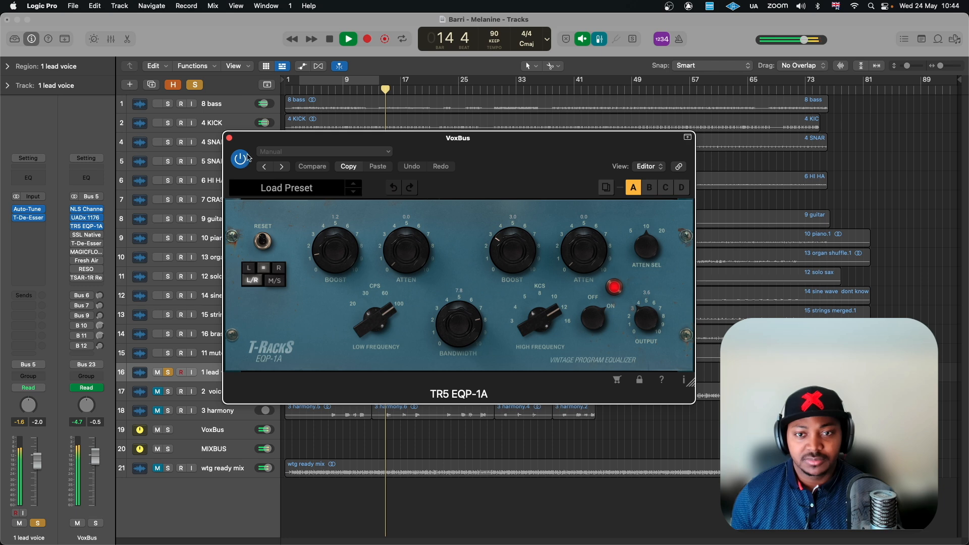
{"action": "left_click", "coordinate": [229, 138]}
{"action": "key", "text": "space"}
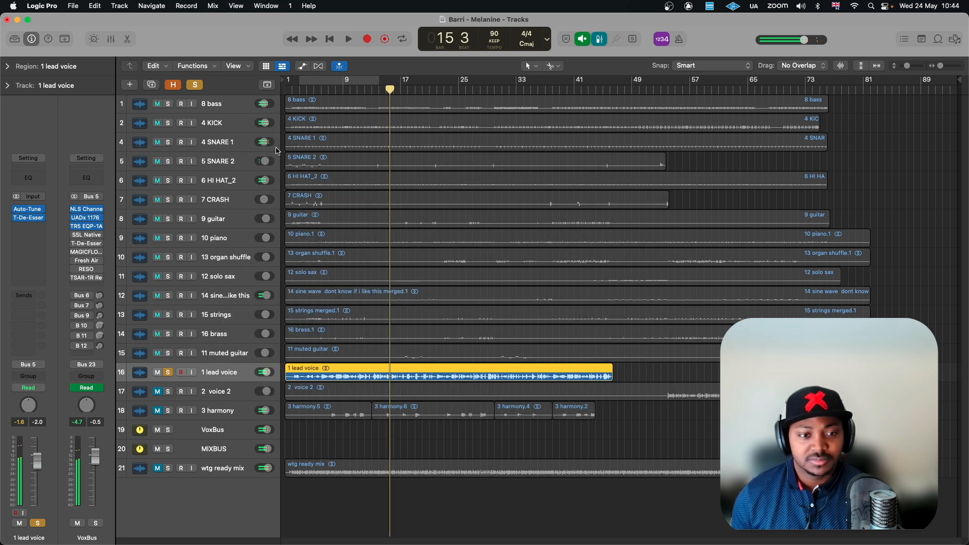
Turn on SSL Native Channel Strip 2 on VoxBus, examine its low-pass, high-pass and EQ band settings and close its window
{"action": "left_click", "coordinate": [85, 235]}
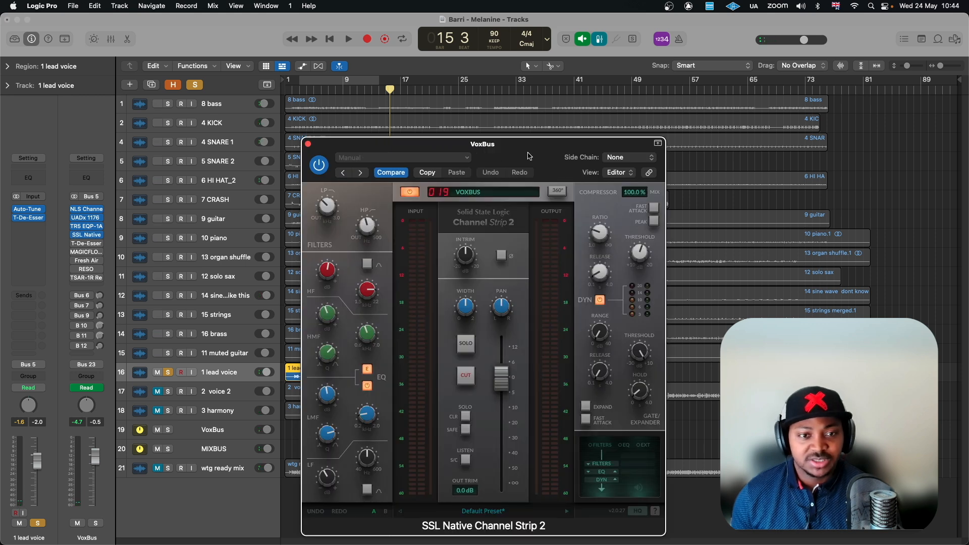
{"action": "left_click_drag", "start_coordinate": [527, 156], "coordinate": [501, 93]}
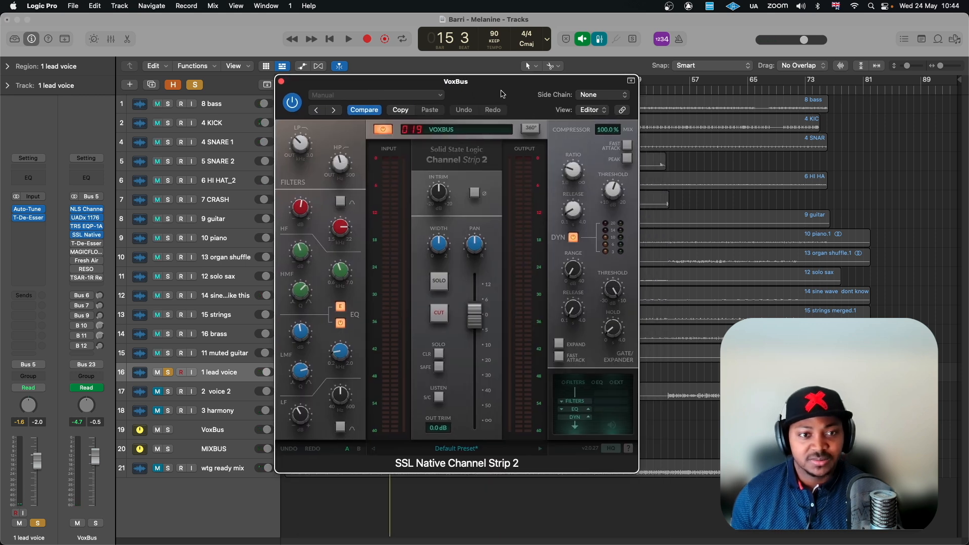
{"action": "left_click", "coordinate": [343, 307]}
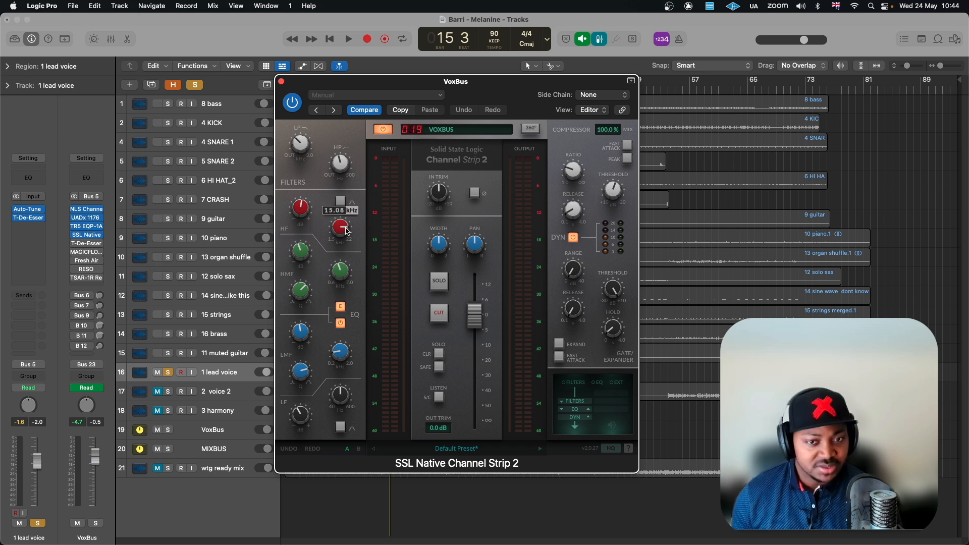
{"action": "mouse_move", "coordinate": [300, 212]}
{"action": "mouse_move", "coordinate": [347, 224]}
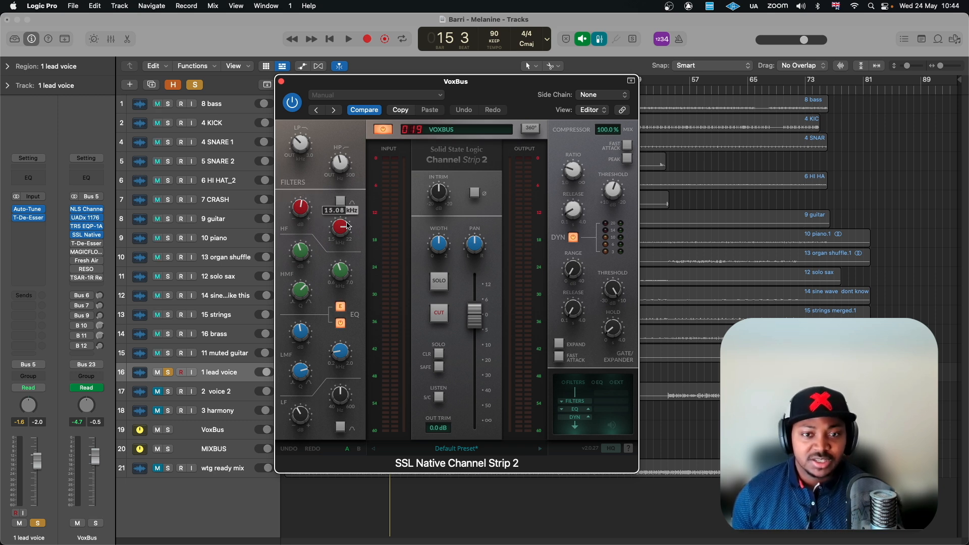
{"action": "mouse_move", "coordinate": [307, 147]}
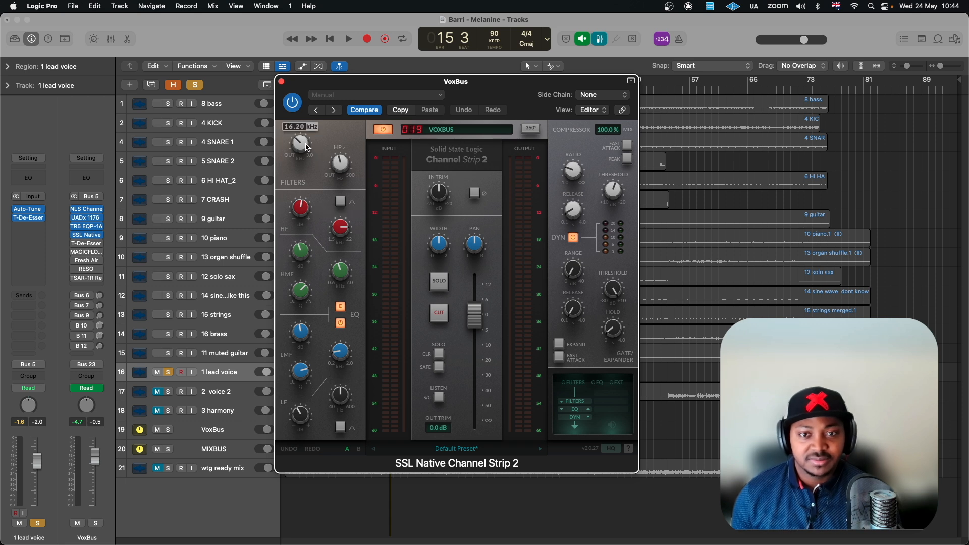
{"action": "mouse_move", "coordinate": [337, 160]}
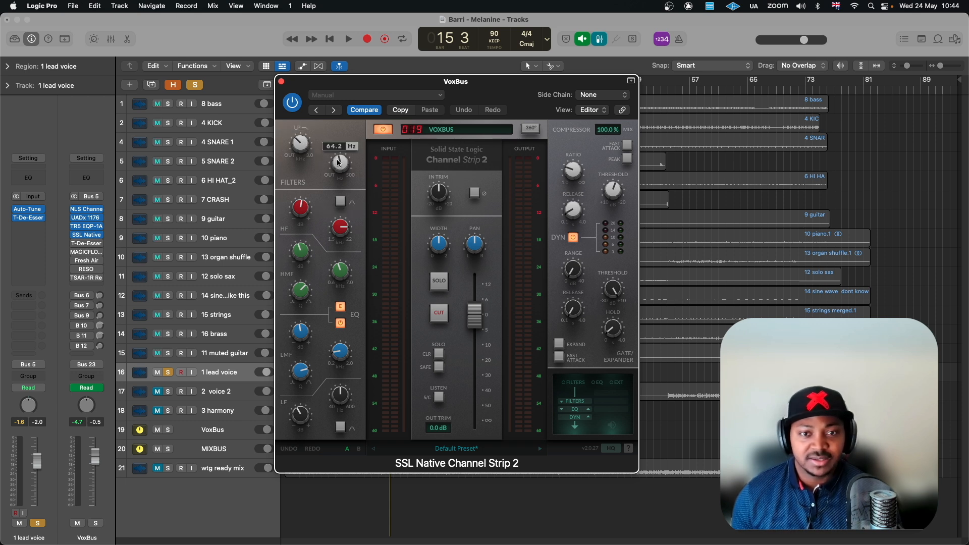
{"action": "mouse_move", "coordinate": [306, 252]}
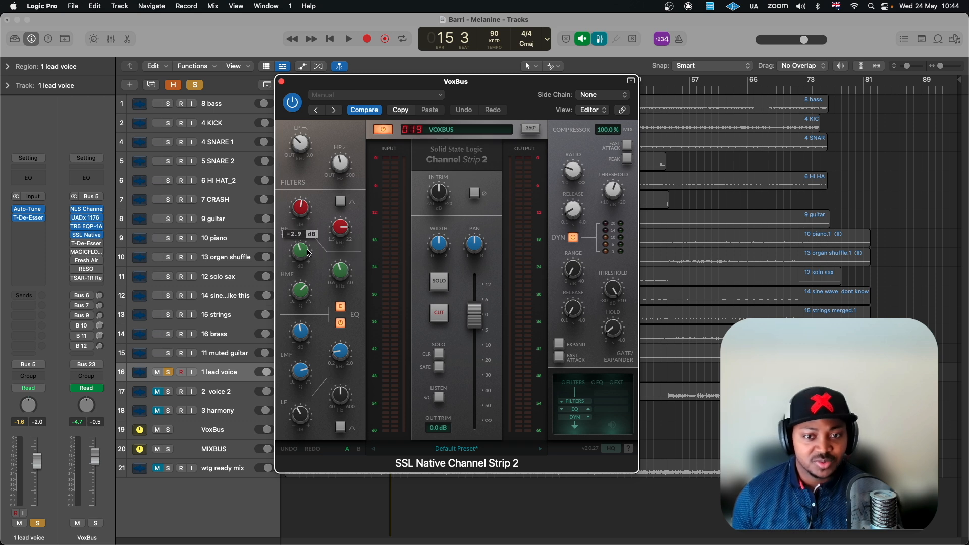
{"action": "mouse_move", "coordinate": [310, 343]}
{"action": "mouse_move", "coordinate": [338, 352]}
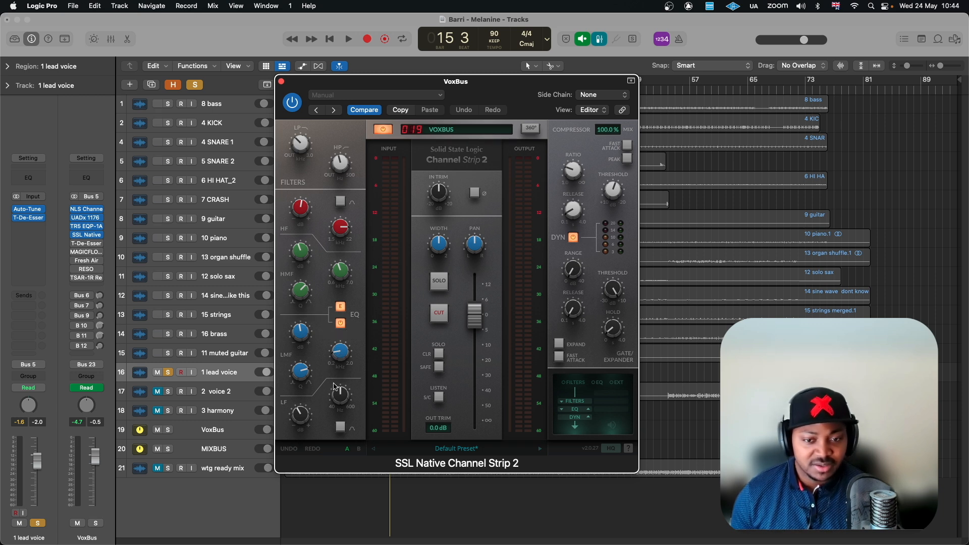
{"action": "mouse_move", "coordinate": [299, 413]}
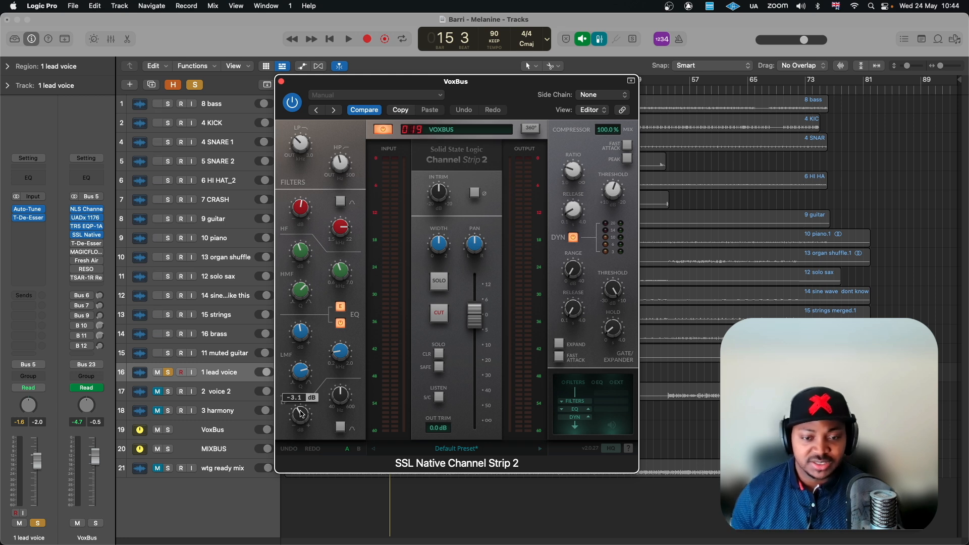
{"action": "mouse_move", "coordinate": [349, 400]}
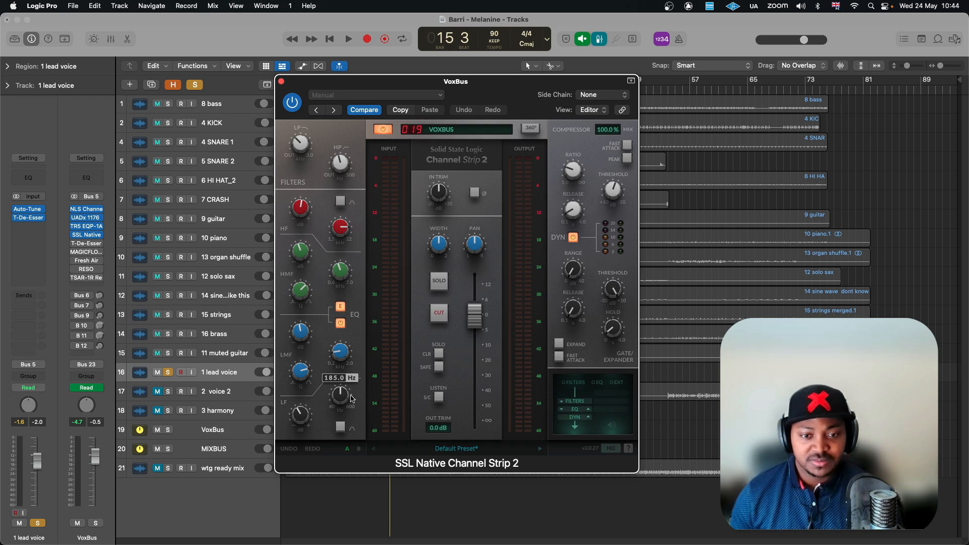
{"action": "left_click", "coordinate": [281, 81]}
Play a short passage through the SSL channel strip, review its compressor ratio setting and close the window
{"action": "key", "text": "space"}
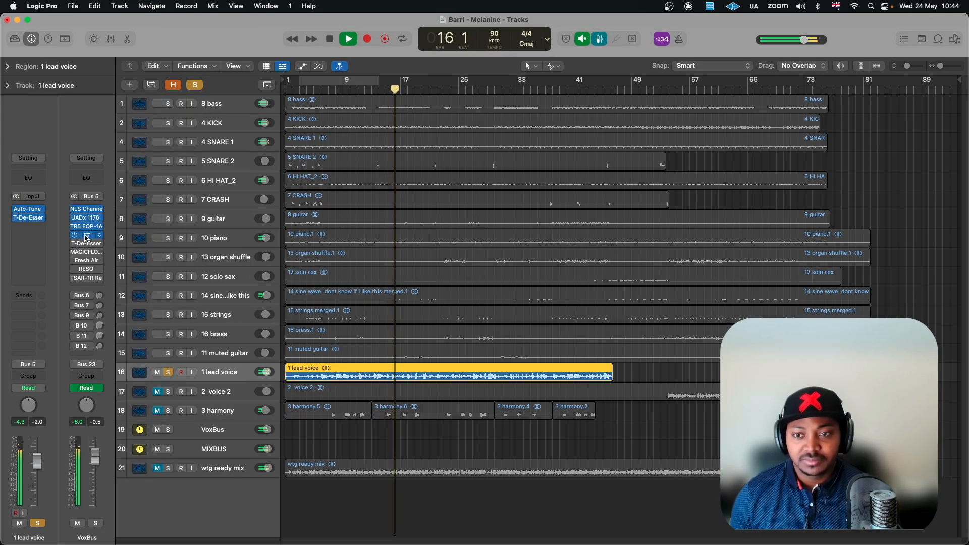
{"action": "left_click", "coordinate": [86, 236]}
{"action": "key", "text": "space"}
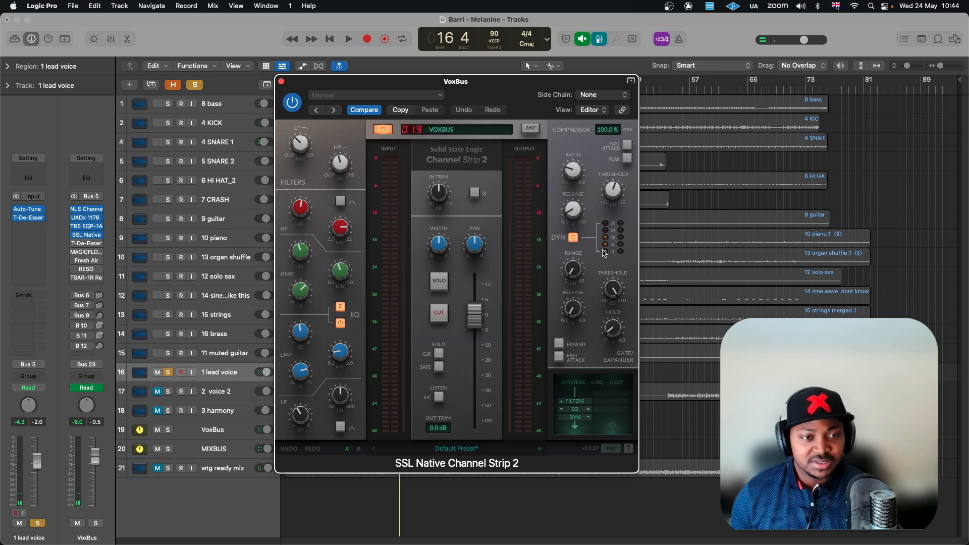
{"action": "mouse_move", "coordinate": [576, 173]}
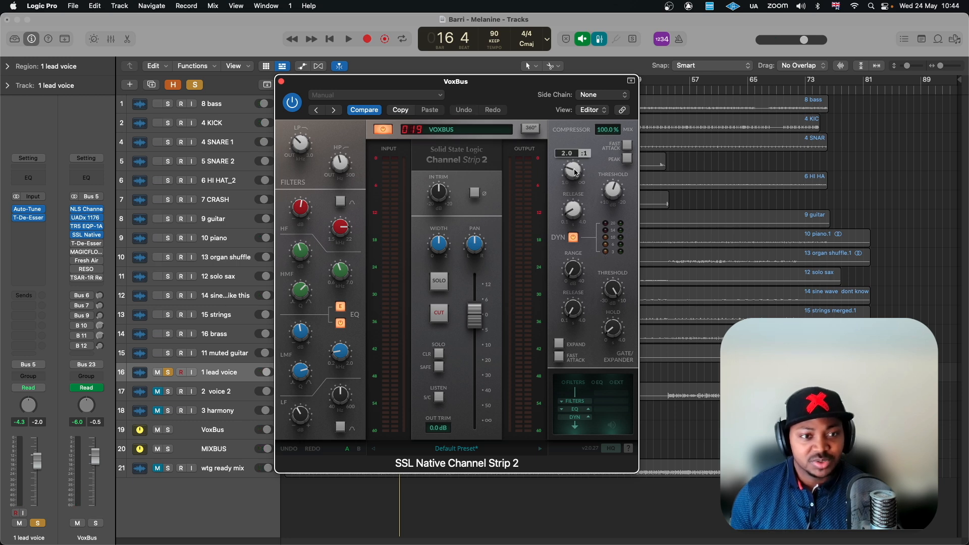
{"action": "left_click", "coordinate": [281, 82]}
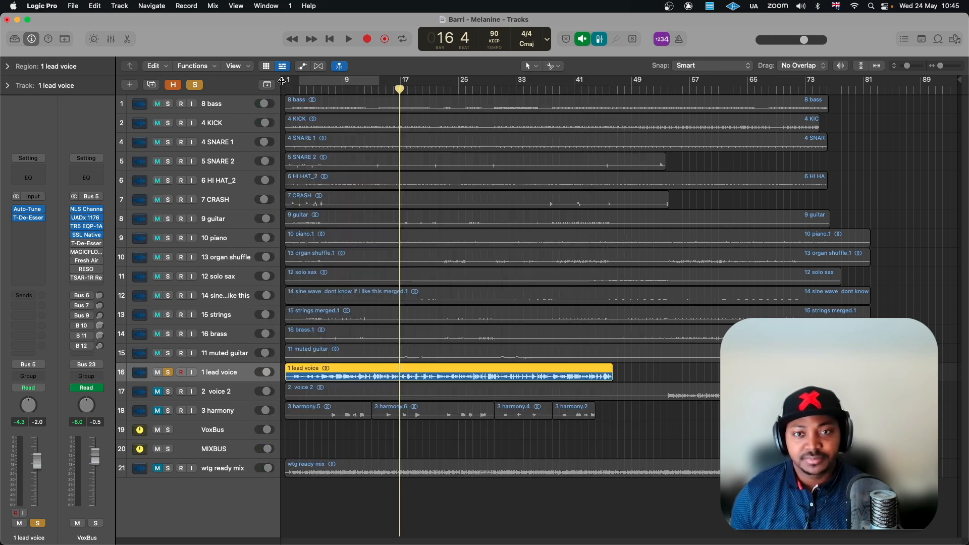
Turn on the T-De-Esser on VoxBus, review its settings and close its window
{"action": "left_click", "coordinate": [83, 244]}
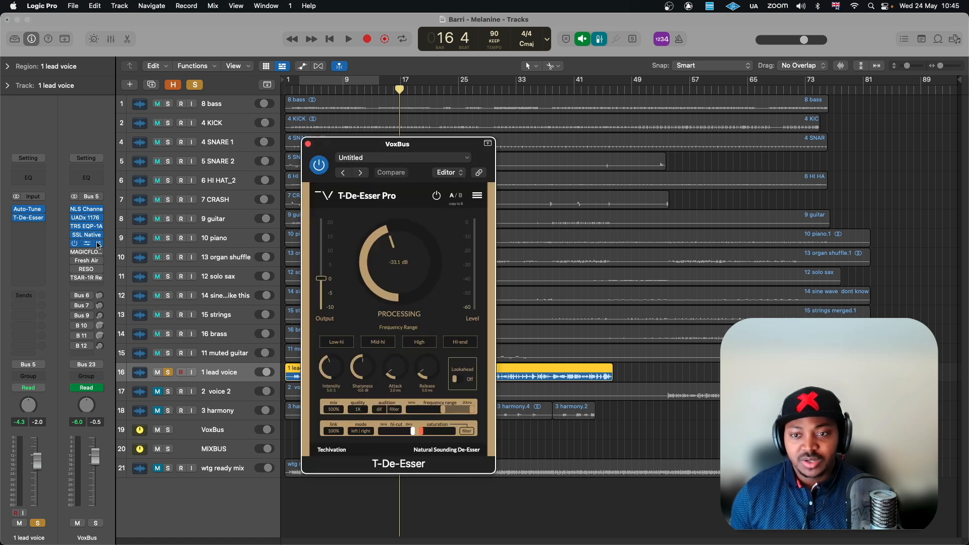
{"action": "left_click_drag", "start_coordinate": [437, 143], "coordinate": [411, 122]}
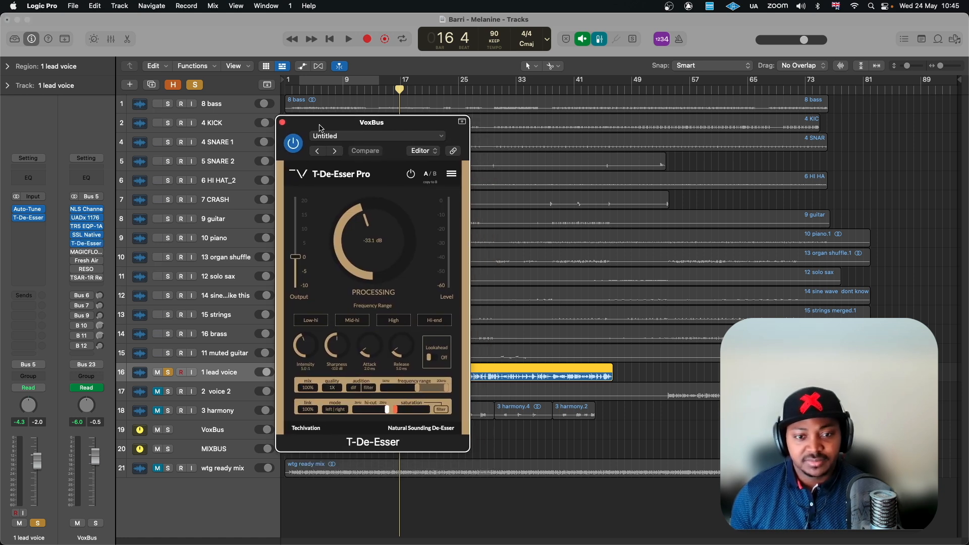
{"action": "left_click", "coordinate": [283, 122]}
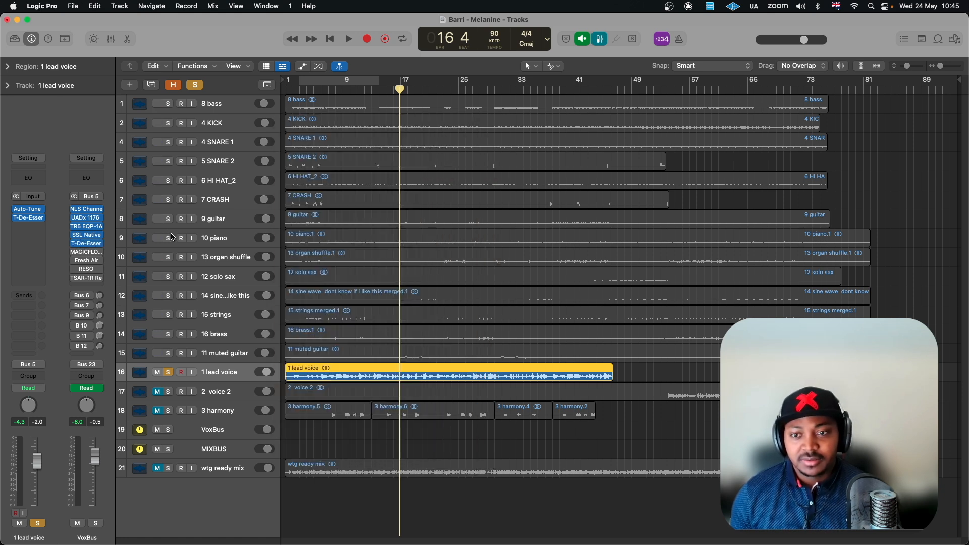
Open MAGICFLOW on VoxBus, compare the playing vocal with it bypassed and active, and leave it turned on
{"action": "left_click", "coordinate": [84, 253]}
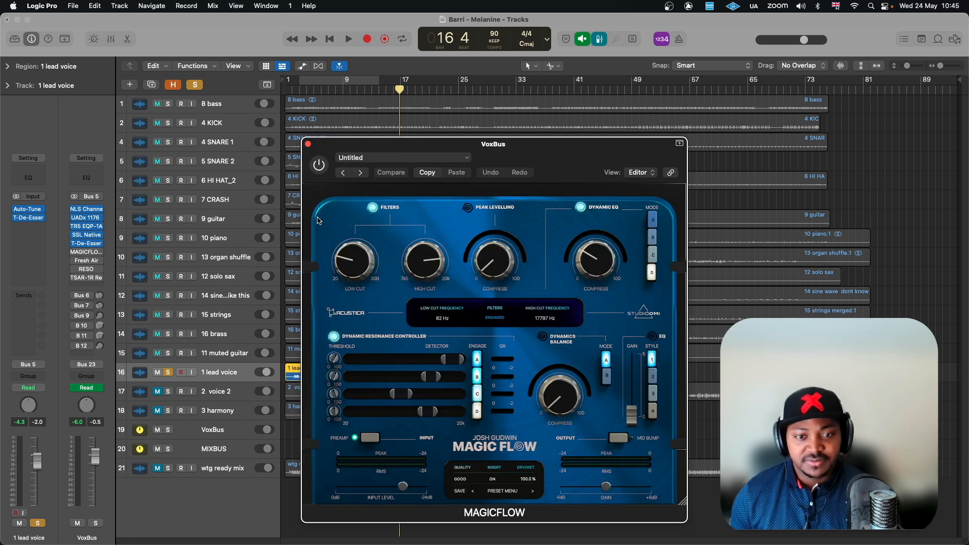
{"action": "left_click_drag", "start_coordinate": [517, 151], "coordinate": [351, 103]}
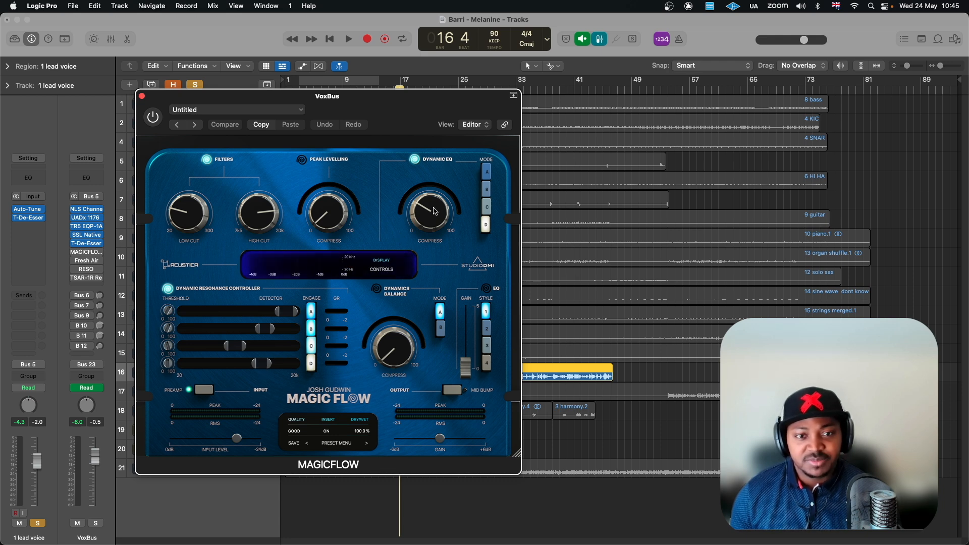
{"action": "key", "text": "space"}
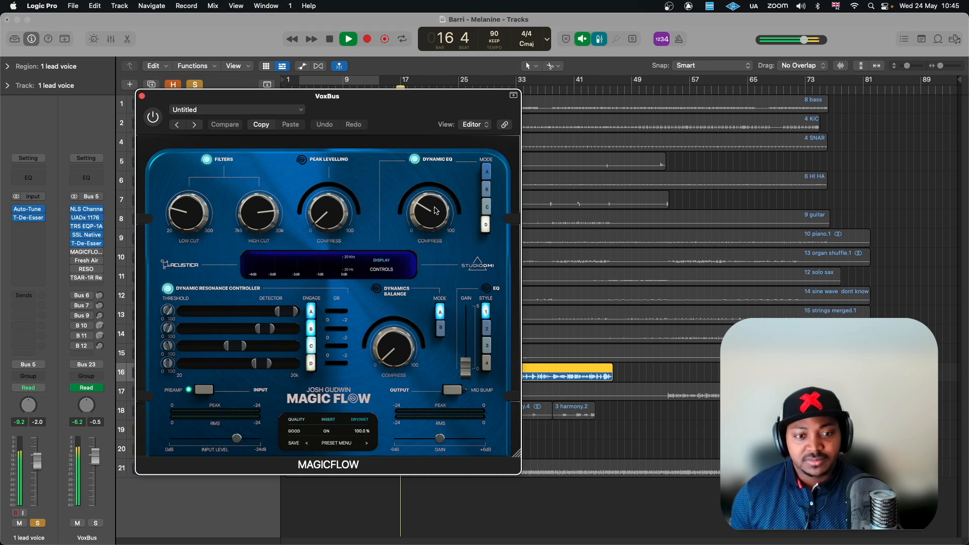
{"action": "left_click", "coordinate": [152, 119]}
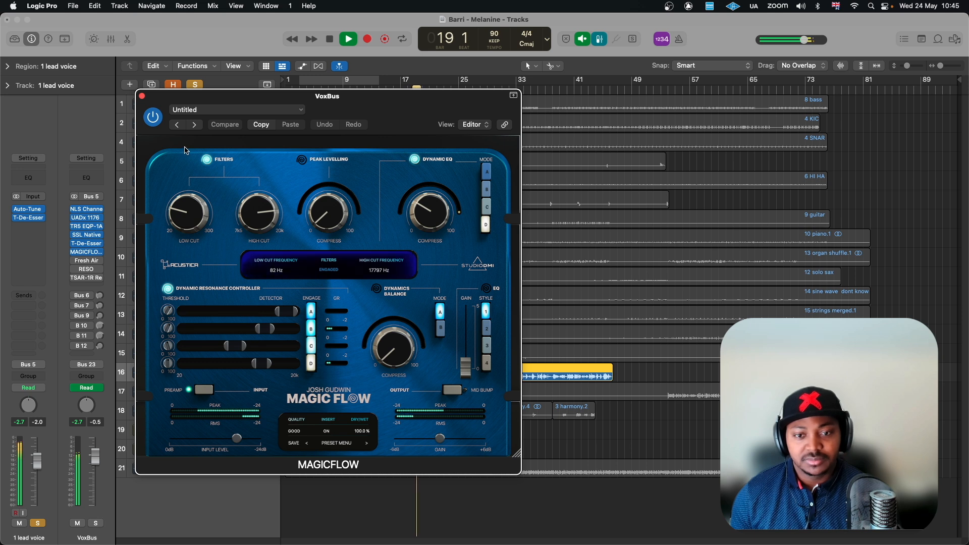
{"action": "left_click", "coordinate": [153, 119]}
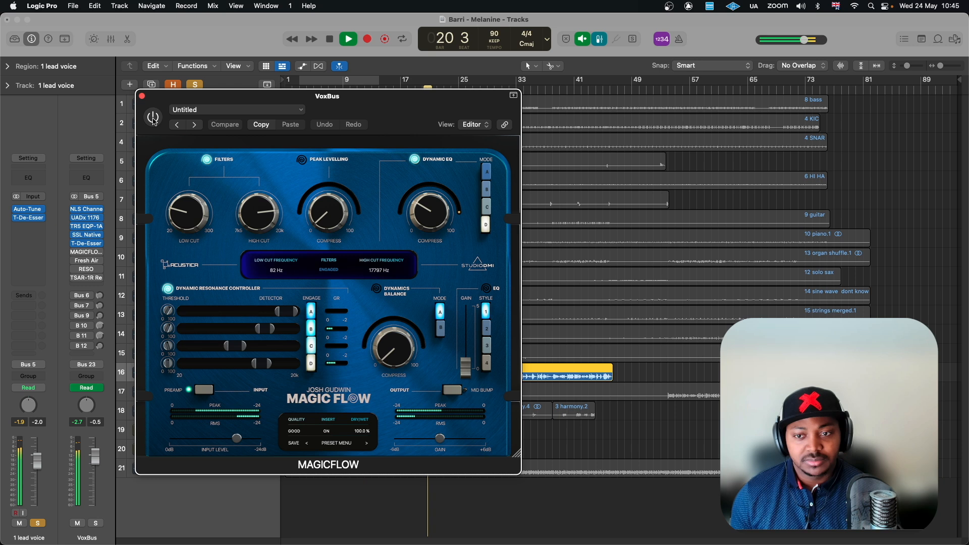
{"action": "left_click", "coordinate": [153, 118]}
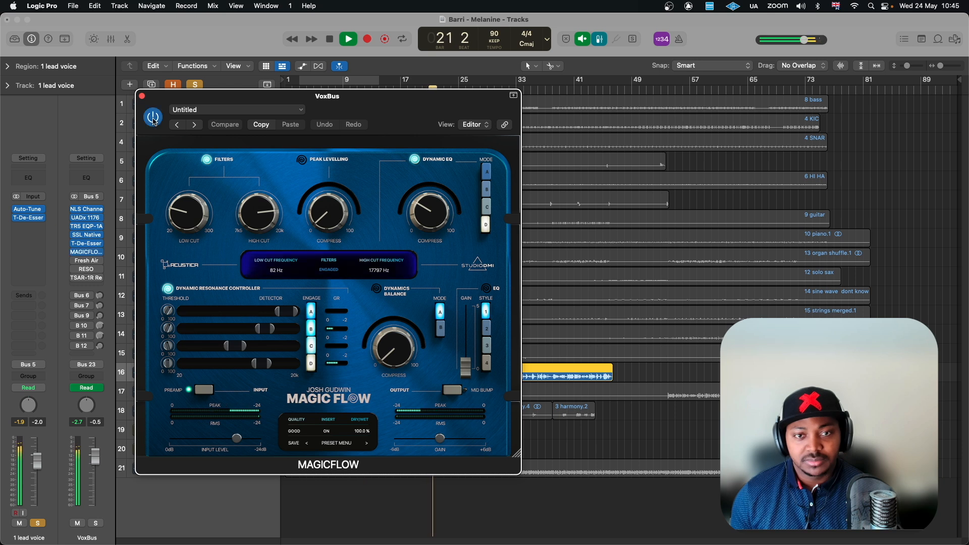
{"action": "key", "text": "space"}
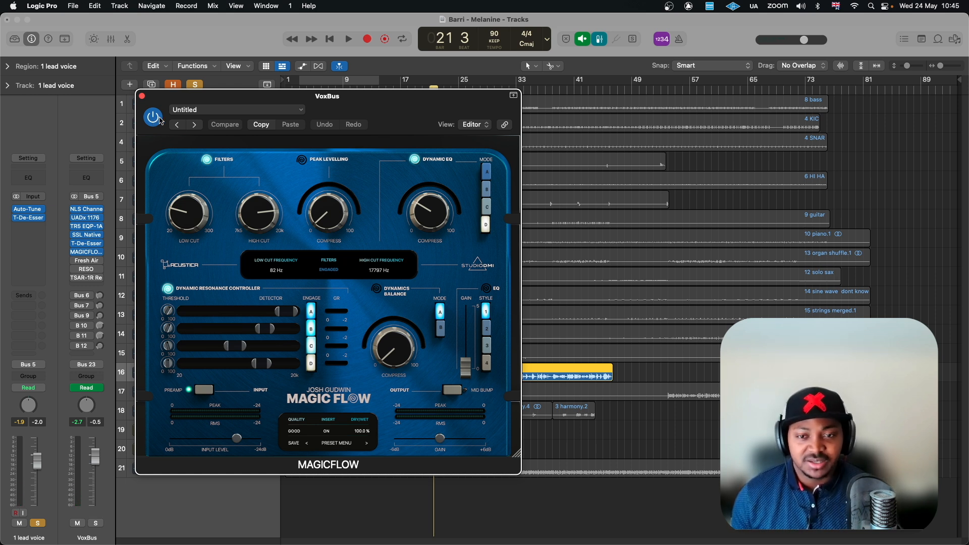
Close MAGICFLOW, turn on Fresh Air on VoxBus, compare the playing vocal with it bypassed and active, and leave it on
{"action": "mouse_move", "coordinate": [286, 343]}
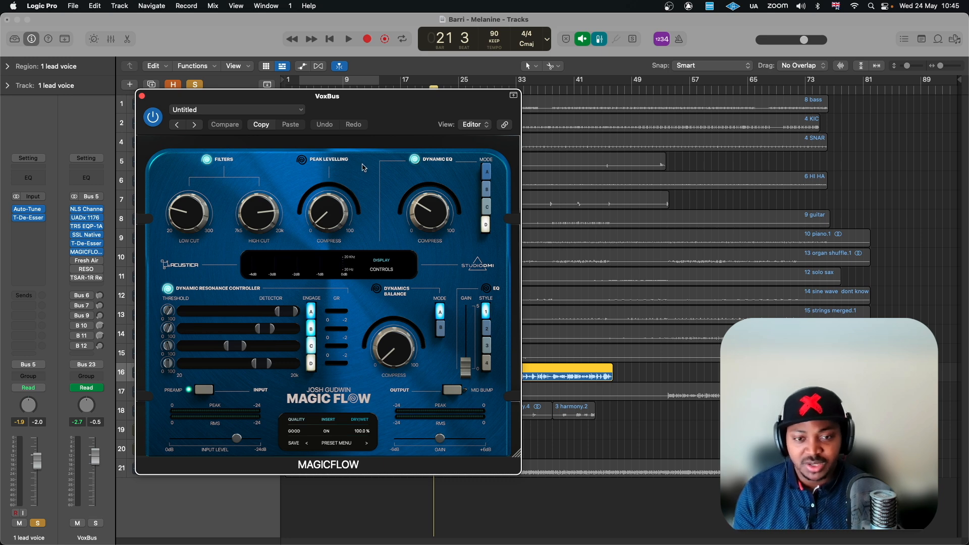
{"action": "left_click", "coordinate": [142, 96]}
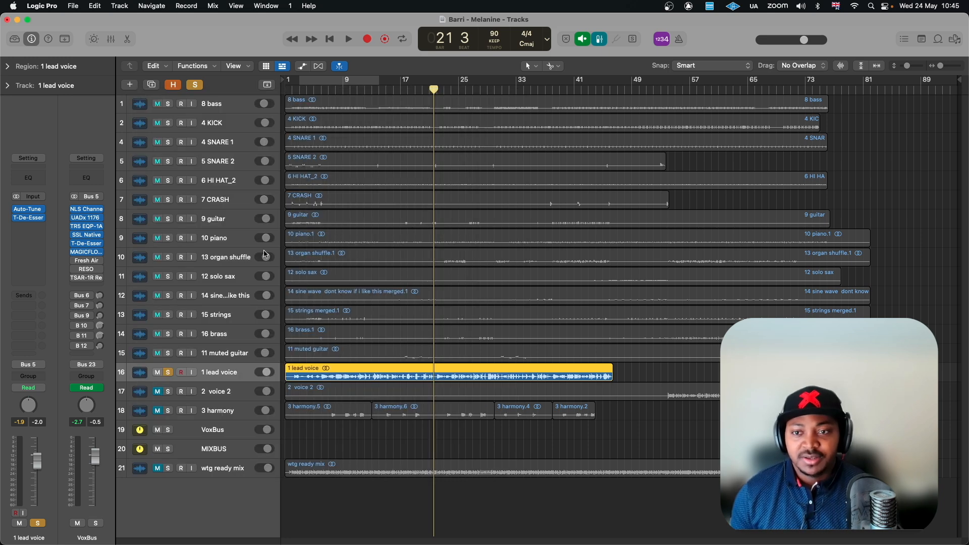
{"action": "left_click", "coordinate": [84, 260]}
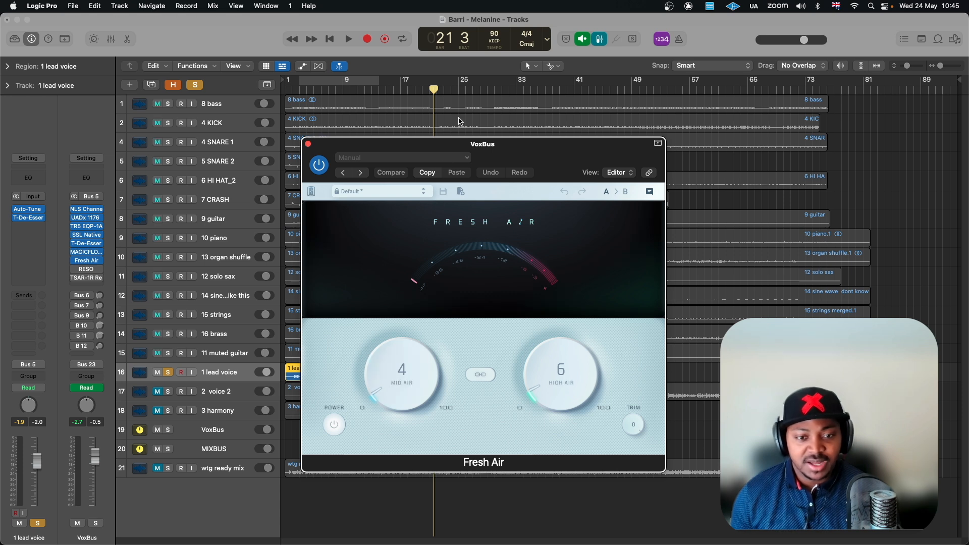
{"action": "left_click_drag", "start_coordinate": [481, 148], "coordinate": [445, 124]}
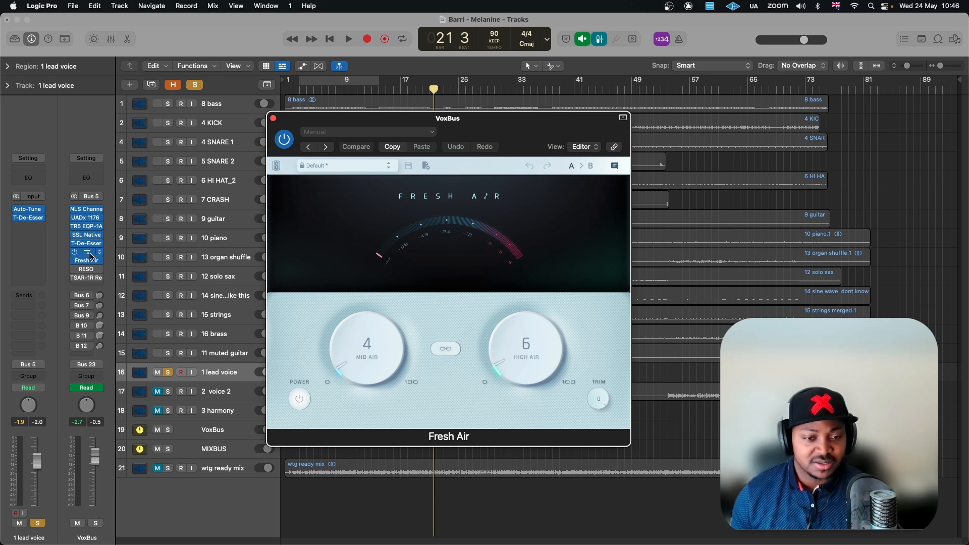
{"action": "key", "text": "space"}
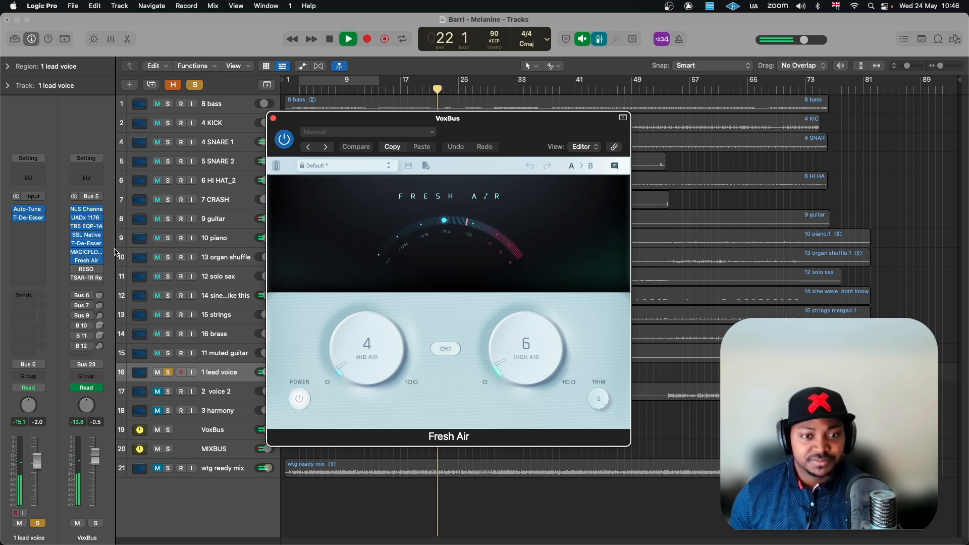
{"action": "left_click", "coordinate": [288, 141]}
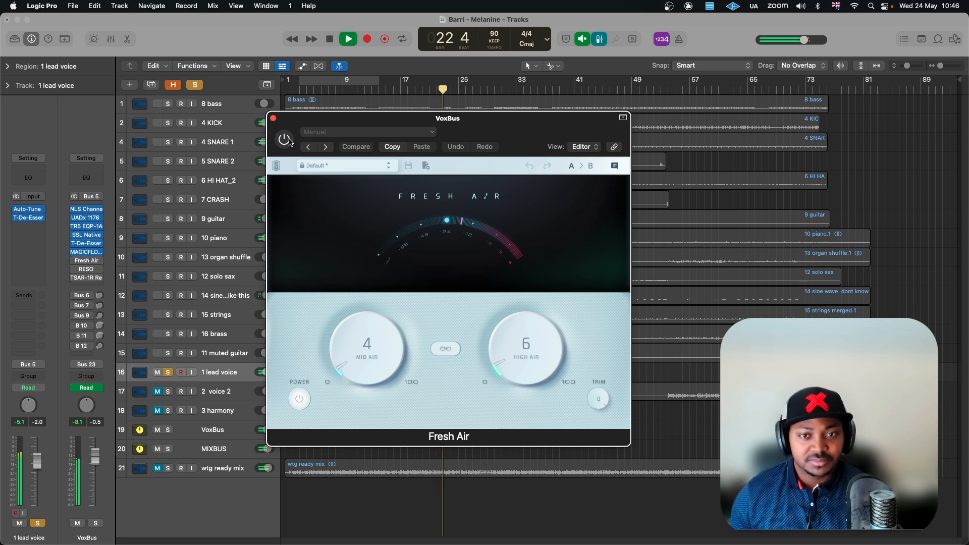
{"action": "left_click", "coordinate": [285, 140]}
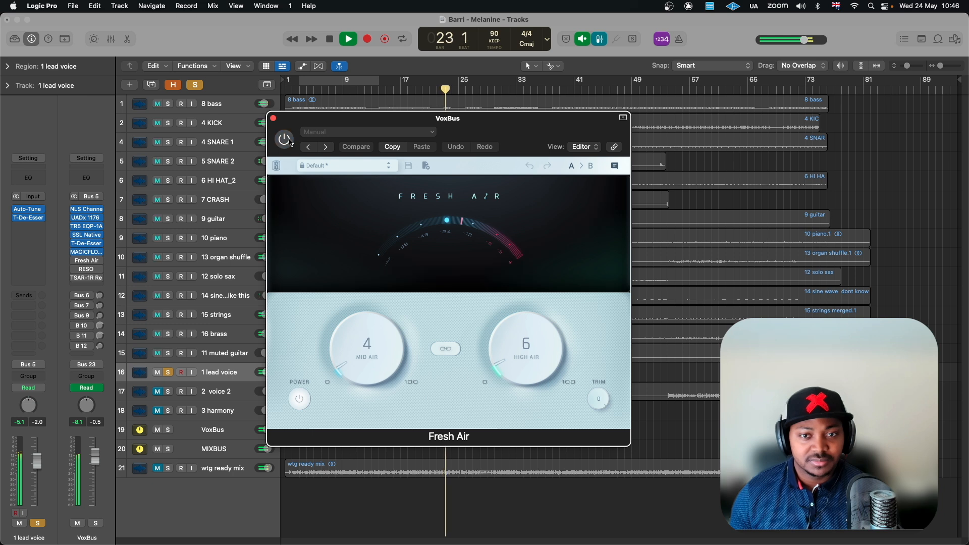
{"action": "left_click", "coordinate": [272, 118]}
{"action": "key", "text": "space"}
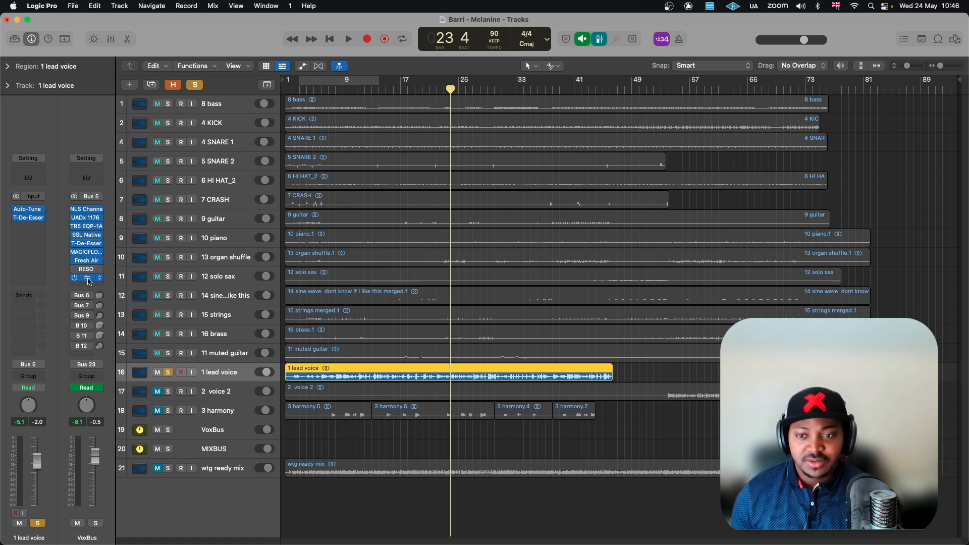
Turn on TSAR-1R Reverb on VoxBus, review its reverb mix, compare the playing vocal with it bypassed and active, and leave it on
{"action": "left_click", "coordinate": [90, 279]}
{"action": "left_click_drag", "start_coordinate": [395, 147], "coordinate": [362, 132]}
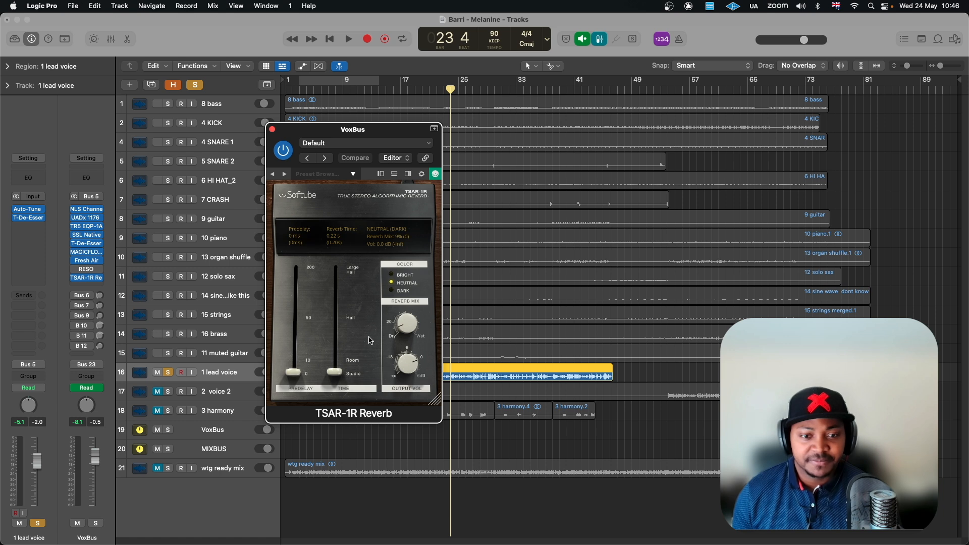
{"action": "mouse_move", "coordinate": [399, 328]}
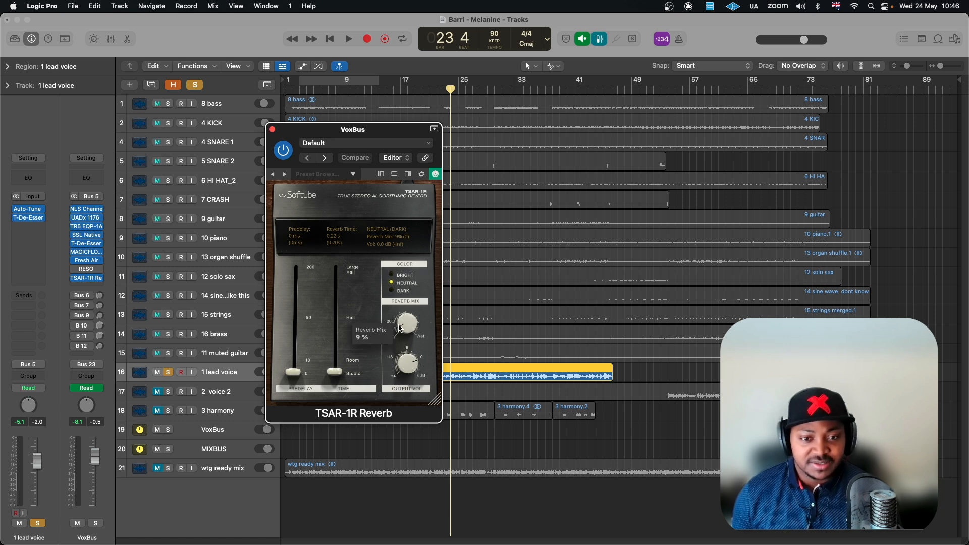
{"action": "mouse_move", "coordinate": [99, 278]}
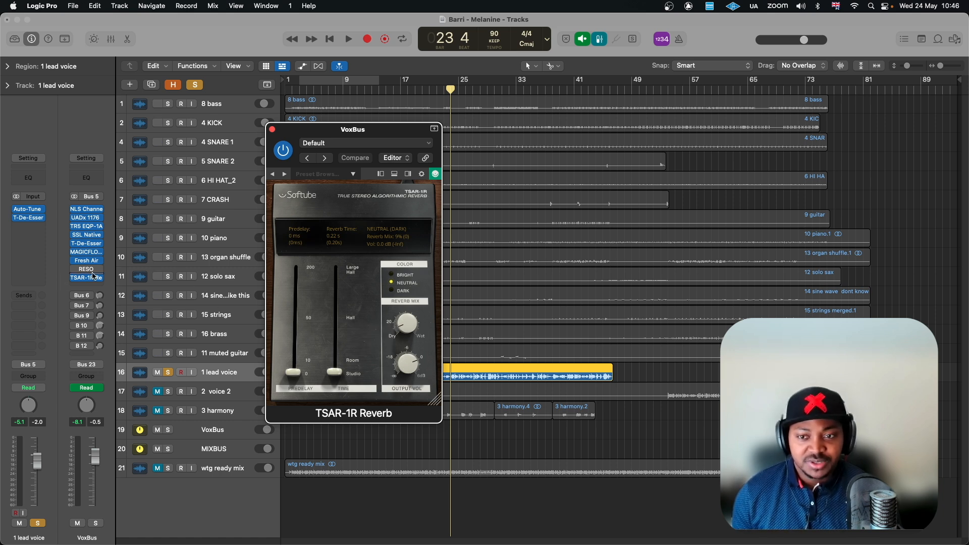
{"action": "key", "text": "space"}
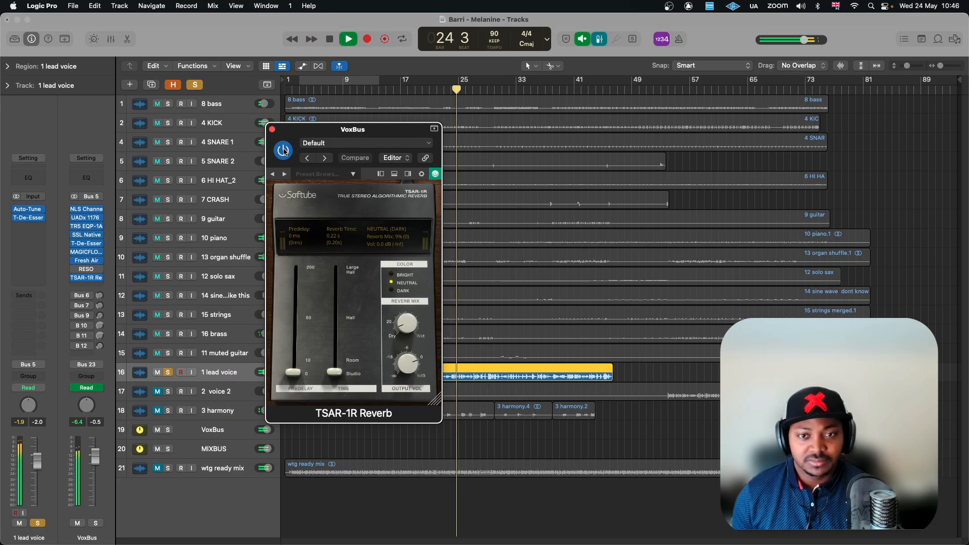
{"action": "left_click", "coordinate": [284, 150]}
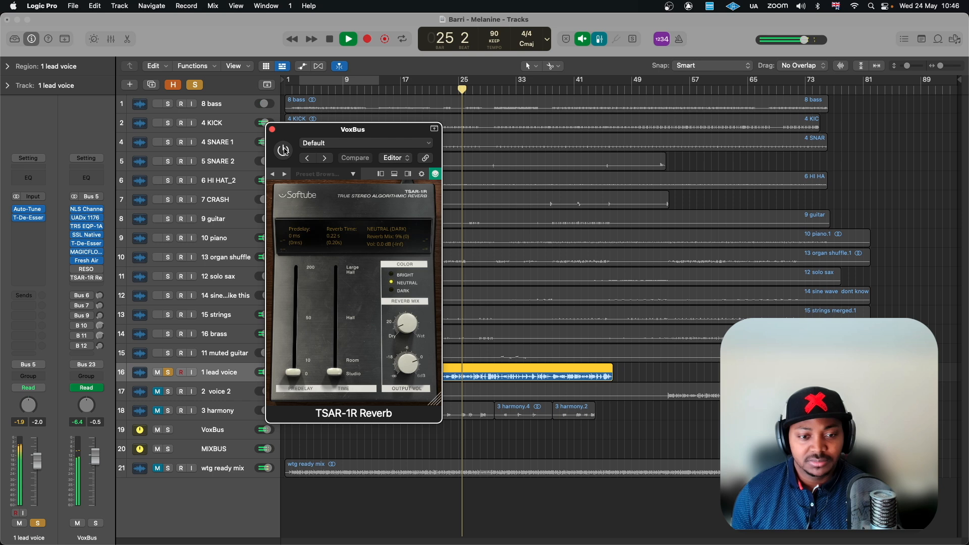
{"action": "left_click", "coordinate": [284, 150]}
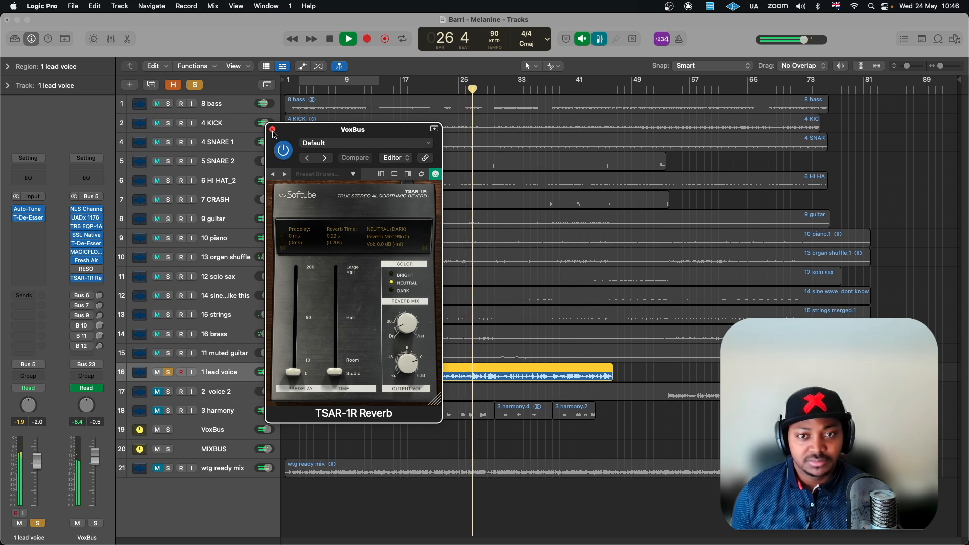
{"action": "left_click", "coordinate": [272, 130]}
{"action": "key", "text": "space"}
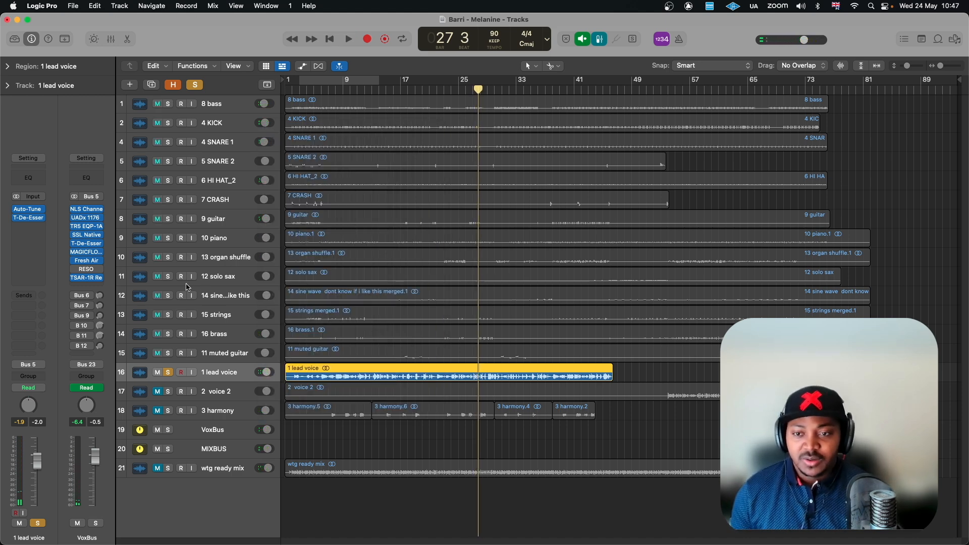
Turn on VoxBus's Bus 6 send, show the mixer and open the 2016 Stereo Room reverb on the VoxVerb channel
{"action": "left_click", "coordinate": [74, 295]}
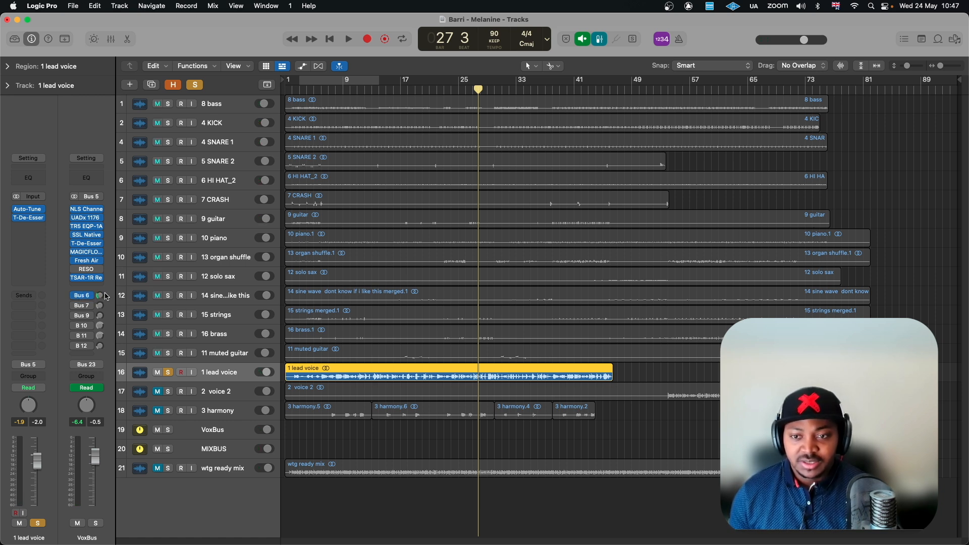
{"action": "left_click", "coordinate": [111, 38]}
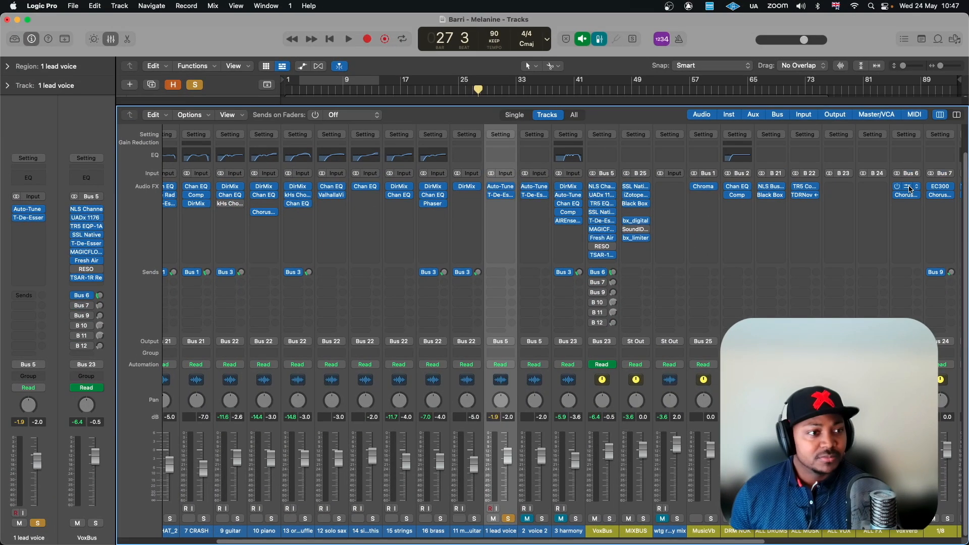
{"action": "left_click", "coordinate": [910, 188]}
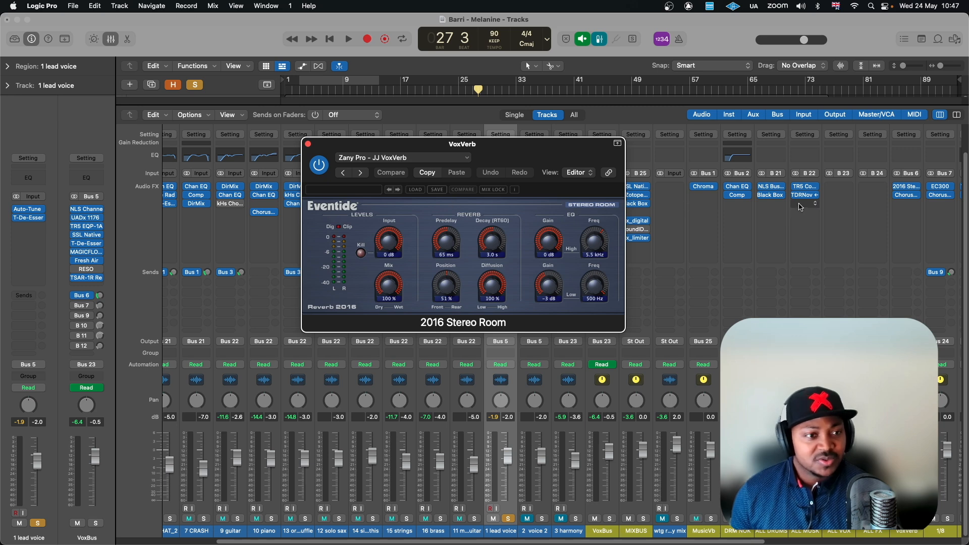
Review Chorus JUN-6 and its mix control on VoxVerb, close both VoxVerb plug-in windows and play a short vocal passage
{"action": "left_click", "coordinate": [906, 195]}
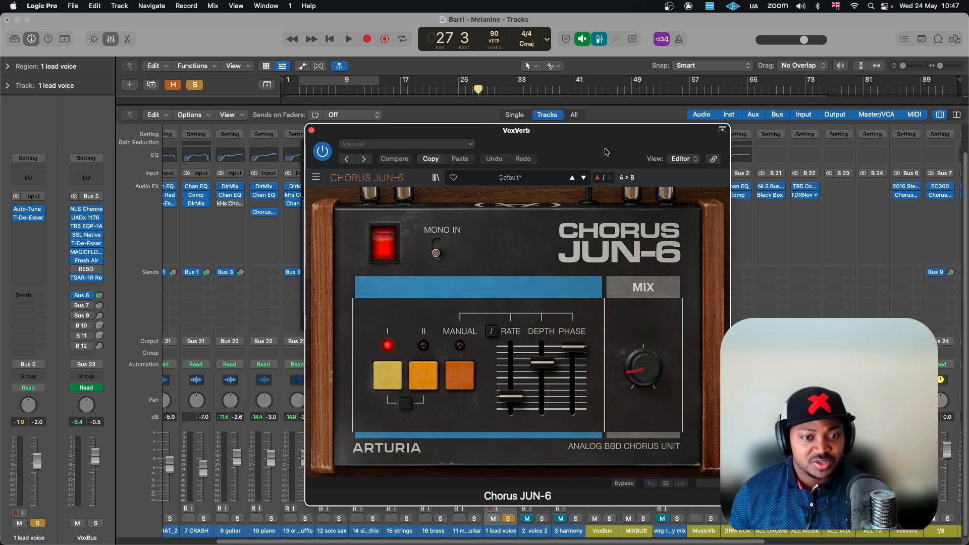
{"action": "left_click_drag", "start_coordinate": [643, 368], "coordinate": [643, 365]}
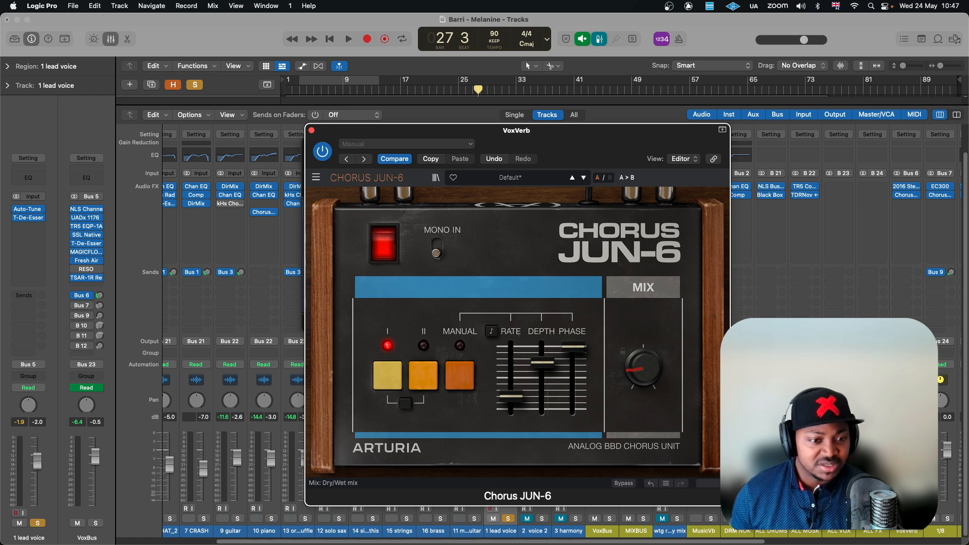
{"action": "left_click", "coordinate": [312, 130]}
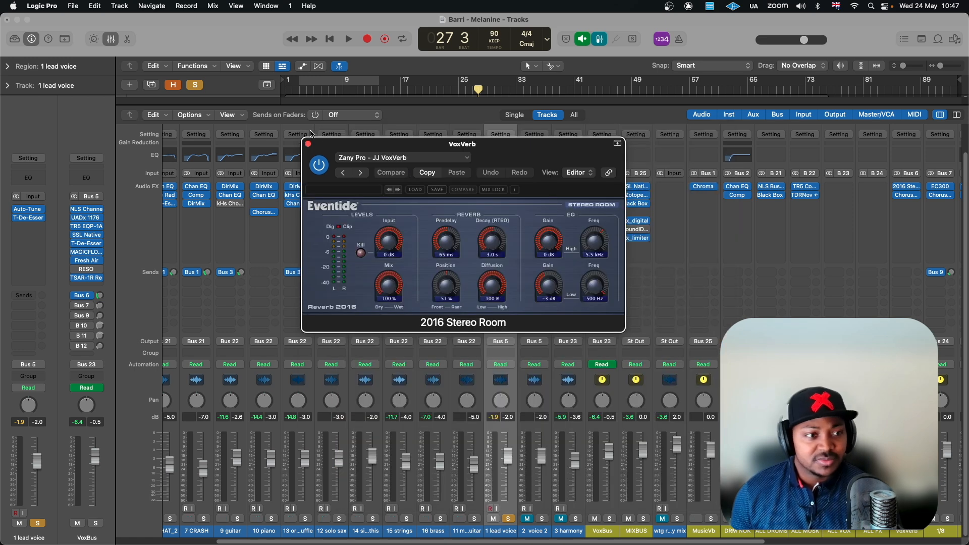
{"action": "left_click", "coordinate": [309, 144]}
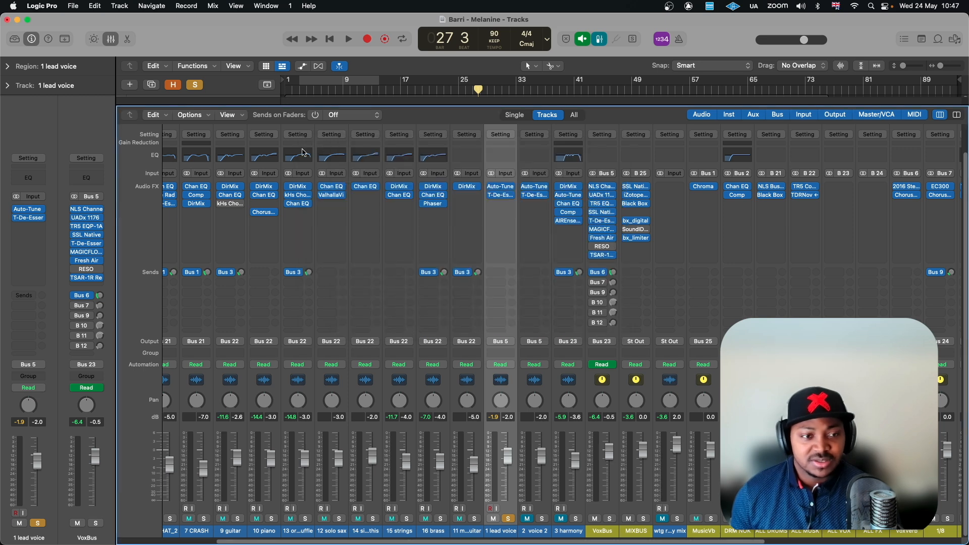
{"action": "key", "text": "space"}
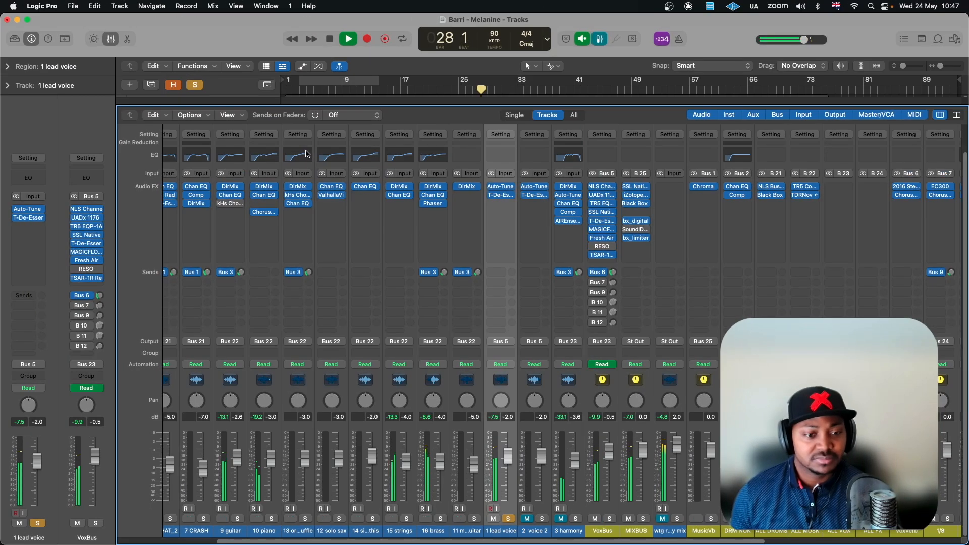
{"action": "key", "text": "space"}
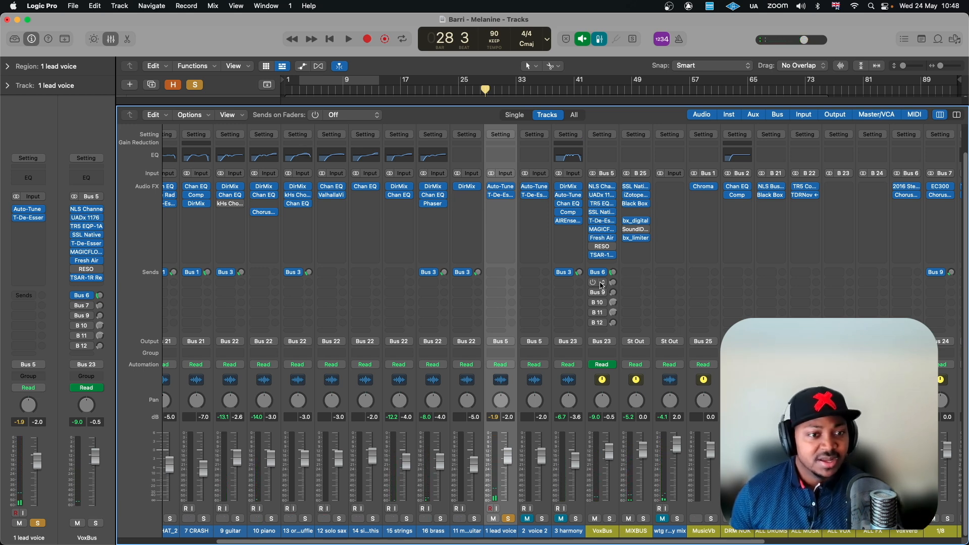
Turn on VoxBus's Bus 7 send, examine the EC300 delay's dynamics and saturation controls on the 1/8 channel, and play a passage
{"action": "left_click", "coordinate": [942, 189]}
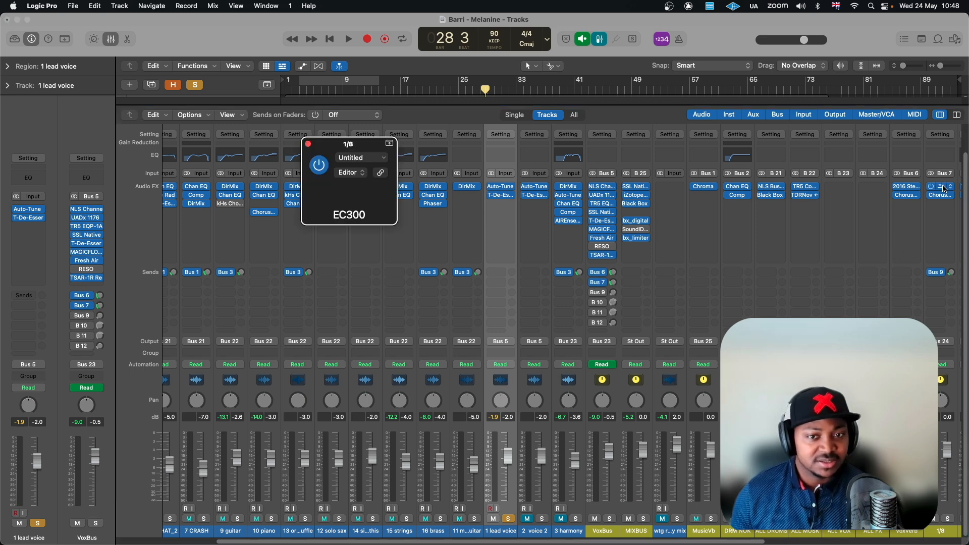
{"action": "left_click_drag", "start_coordinate": [604, 158], "coordinate": [530, 147]}
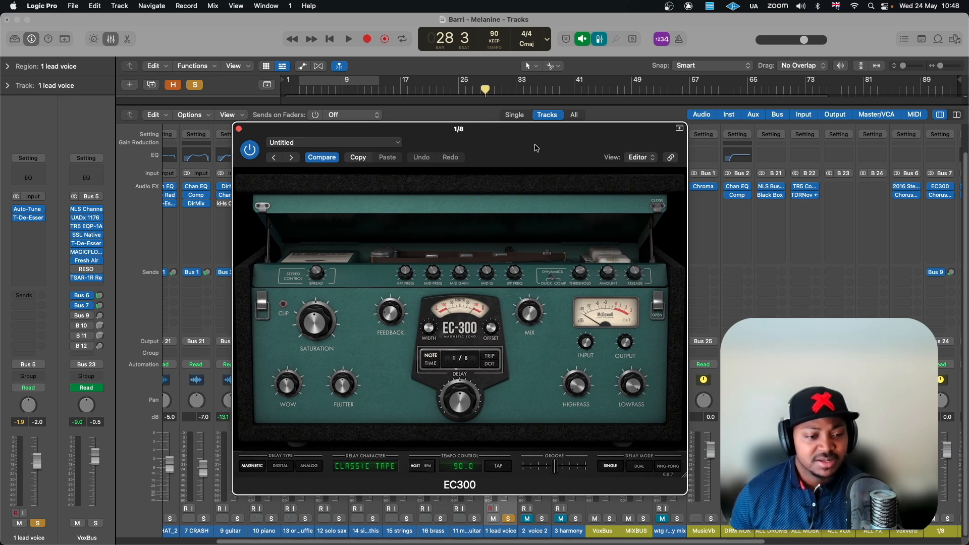
{"action": "left_click_drag", "start_coordinate": [536, 147], "coordinate": [524, 146]}
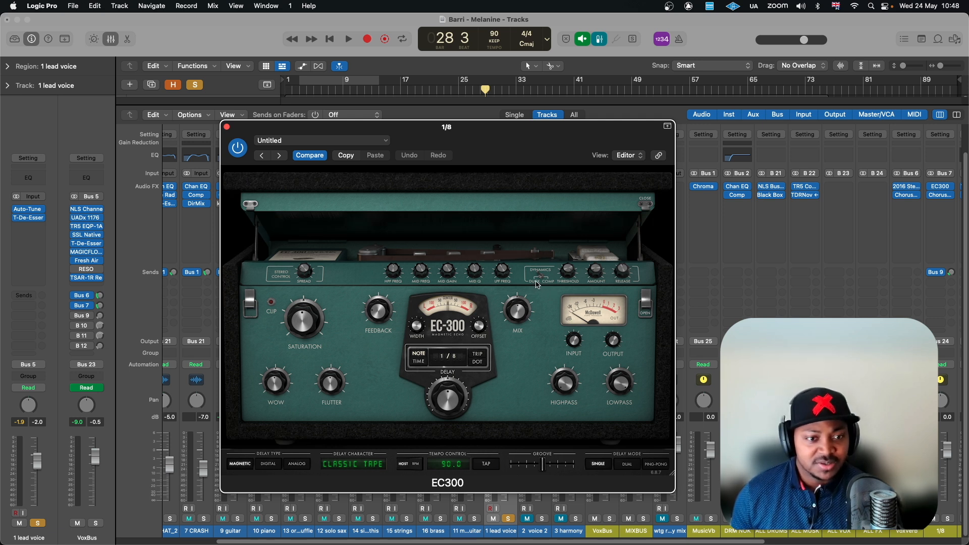
{"action": "left_click_drag", "start_coordinate": [571, 273], "coordinate": [571, 273]}
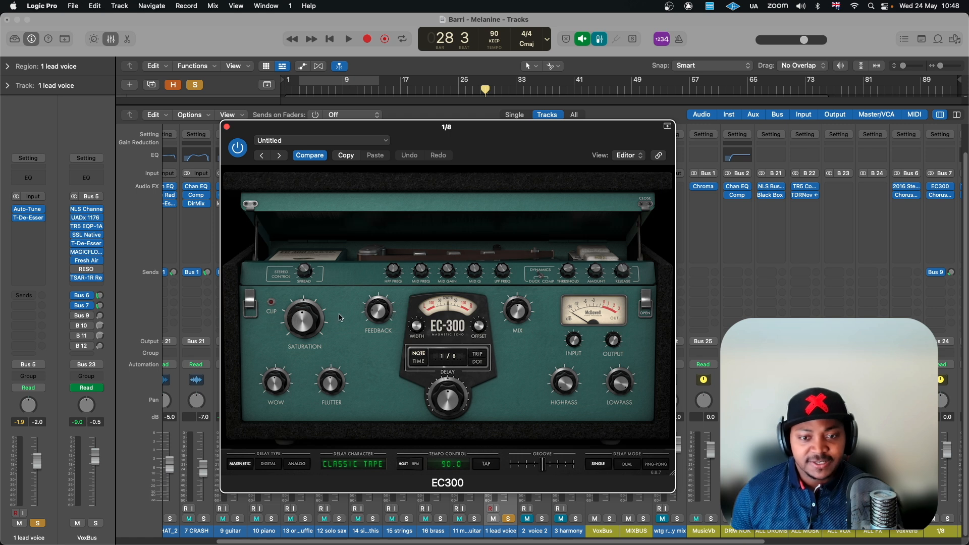
{"action": "left_click_drag", "start_coordinate": [301, 323], "coordinate": [302, 324]}
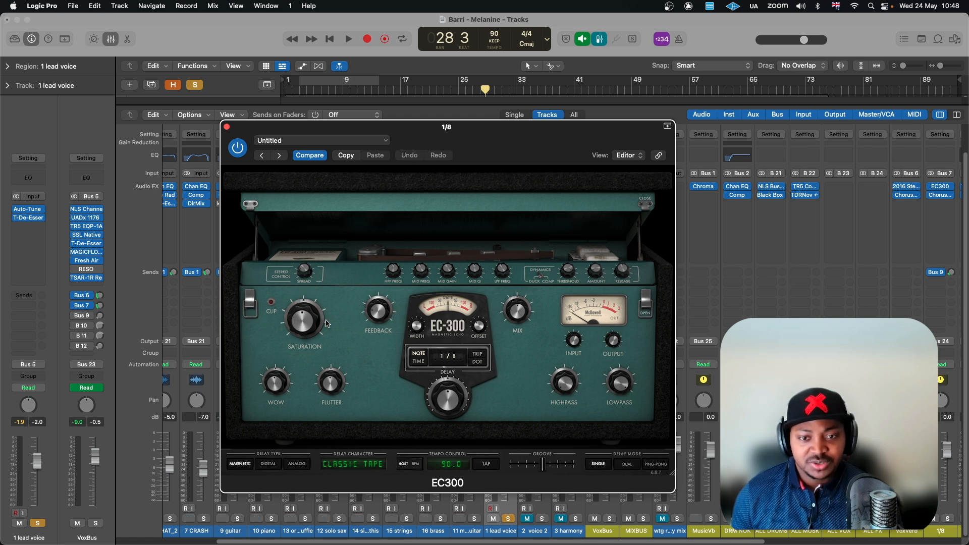
{"action": "key", "text": "space"}
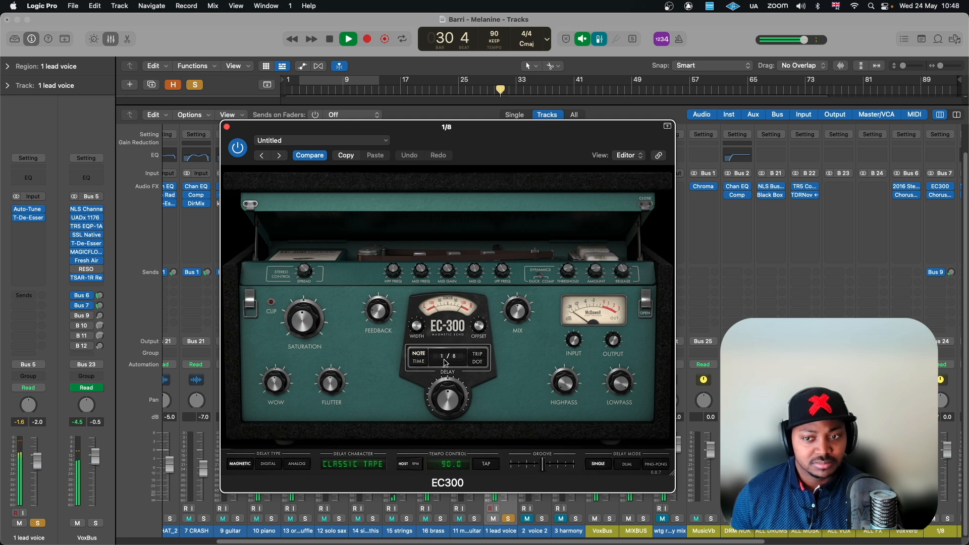
{"action": "key", "text": "space"}
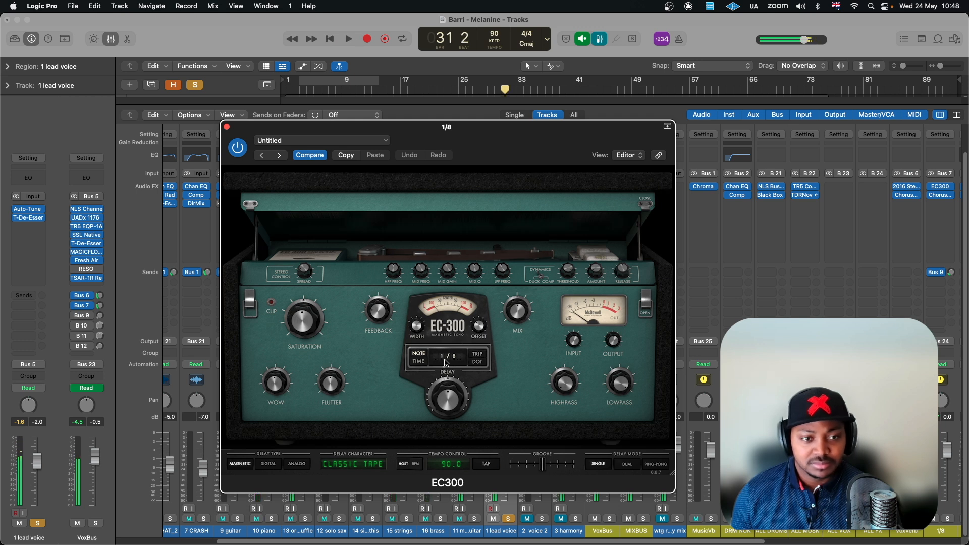
Inspect Chorus JUN-6 on the 1/8 delay channel, then close its window and the EC300 window
{"action": "left_click", "coordinate": [944, 195]}
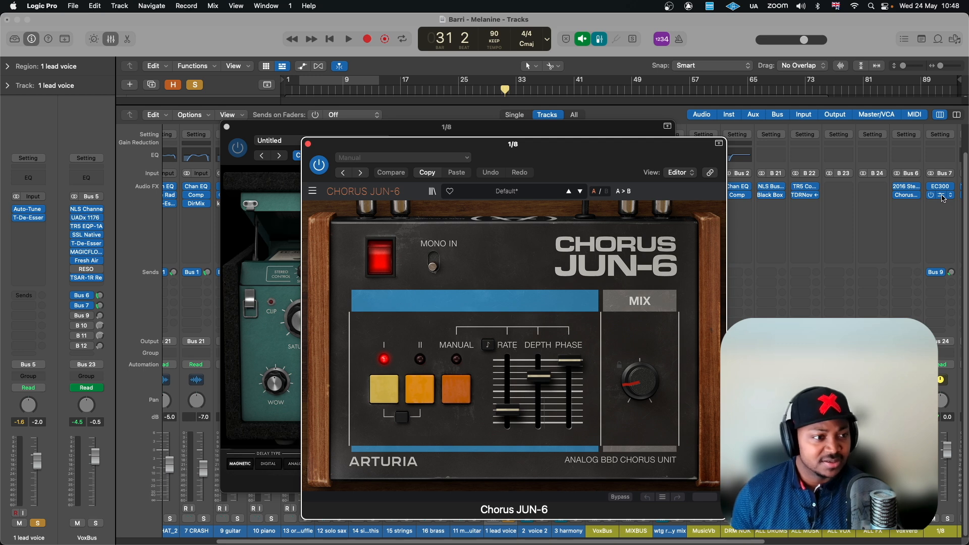
{"action": "left_click", "coordinate": [942, 197]}
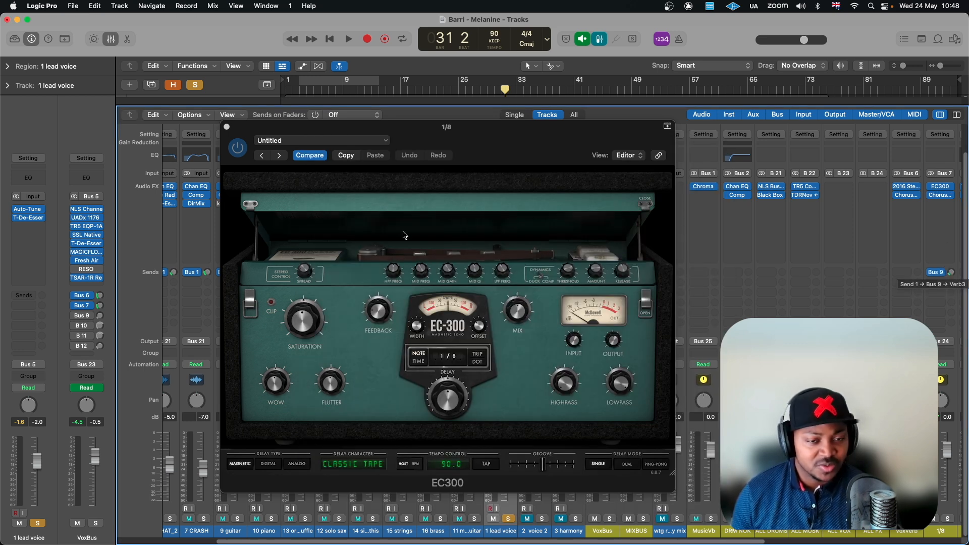
{"action": "left_click", "coordinate": [227, 126]}
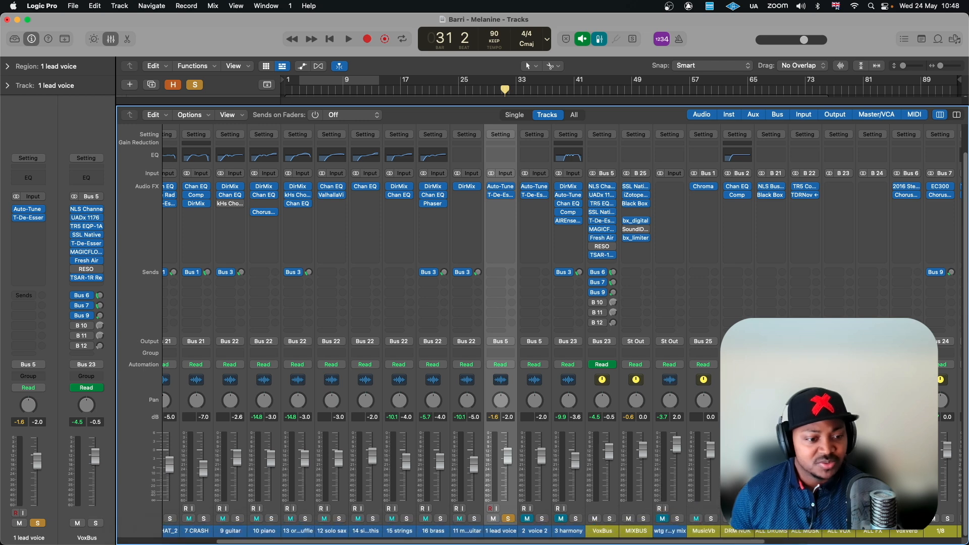
Inspect the ValhallaVintageVerb settings on the Verb3 channel, then close its window
{"action": "left_click_drag", "start_coordinate": [752, 541], "coordinate": [753, 542]}
{"action": "scroll", "coordinate": [833, 270], "scroll_direction": "right", "scroll_amount": 3}
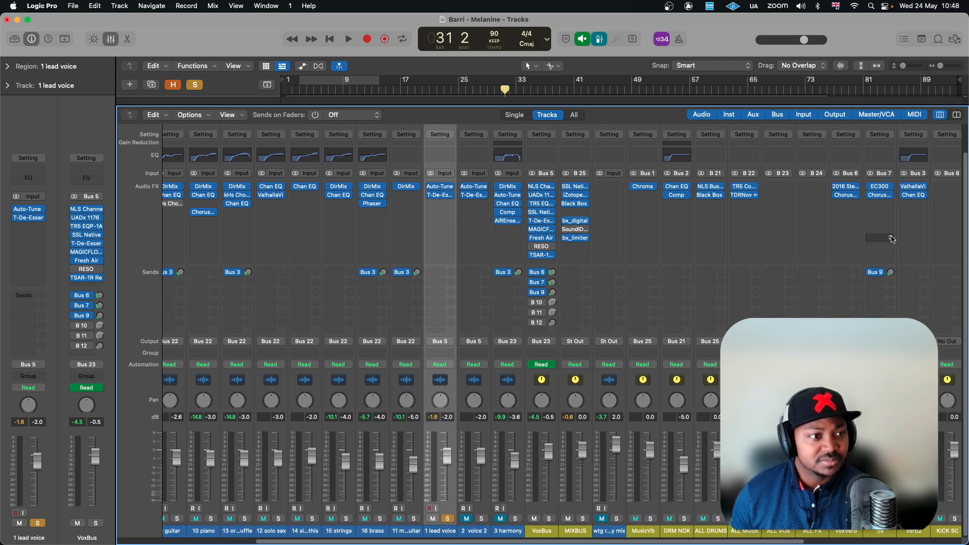
{"action": "scroll", "coordinate": [746, 541], "scroll_direction": "right", "scroll_amount": 5}
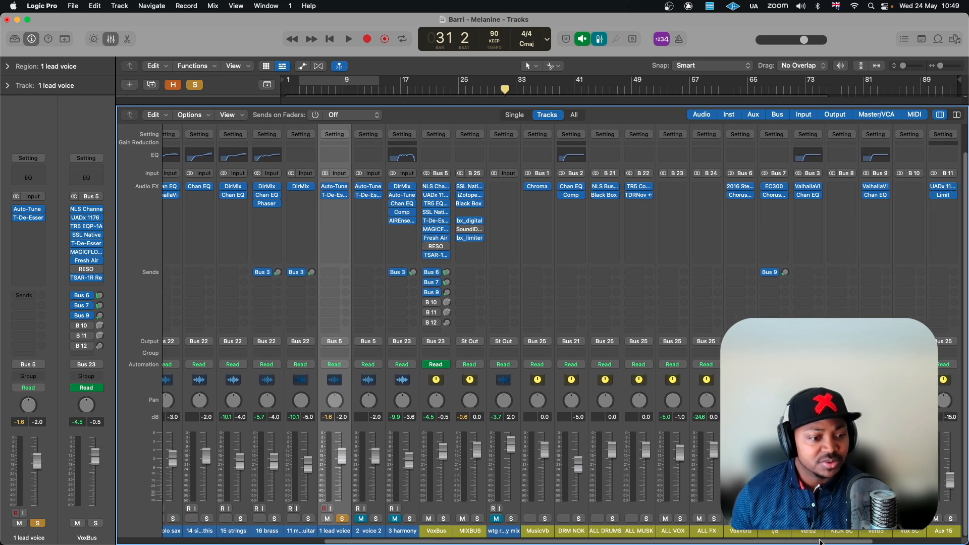
{"action": "left_click", "coordinate": [876, 187]}
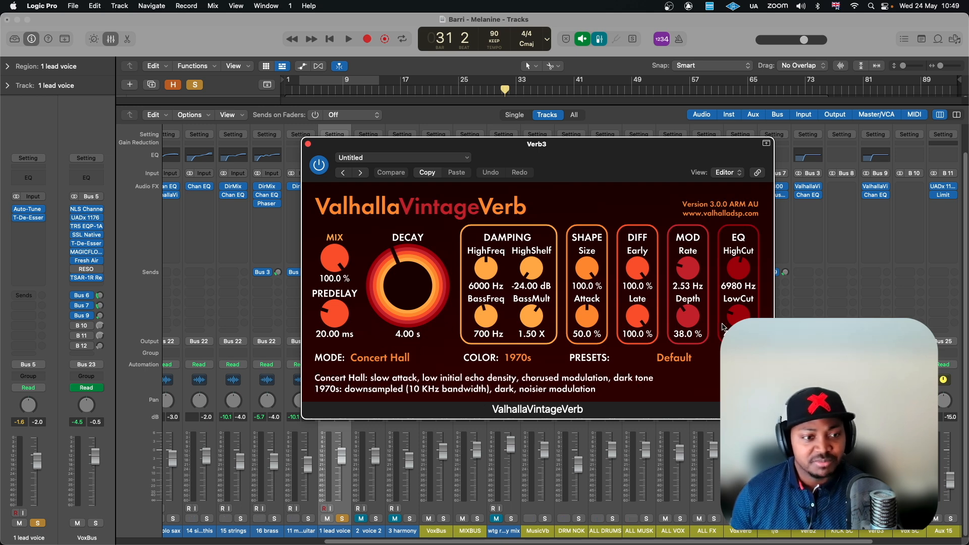
{"action": "left_click", "coordinate": [308, 145]}
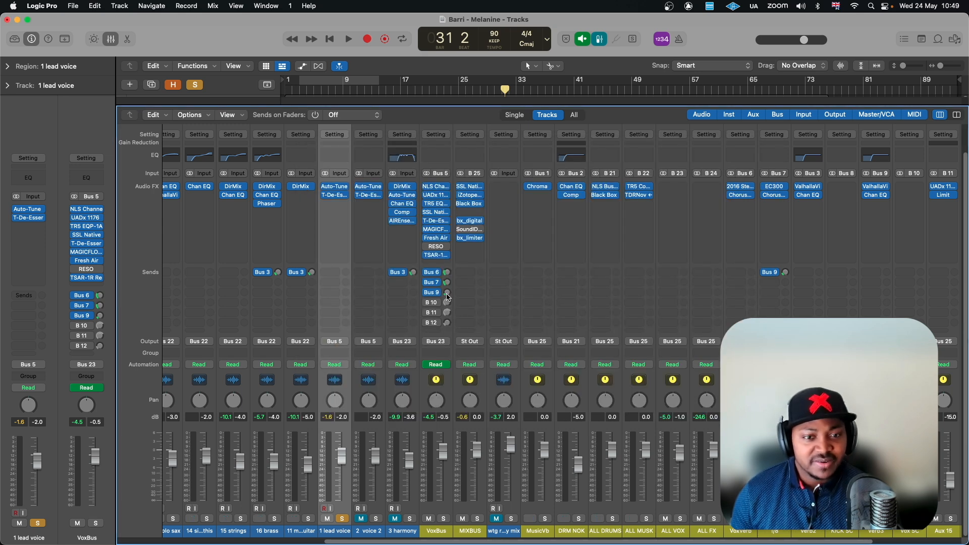
Check the Channel EQ on Verb3, close it and play a short vocal passage with the Bus 9 send active
{"action": "left_click", "coordinate": [878, 195]}
{"action": "left_click", "coordinate": [879, 197]}
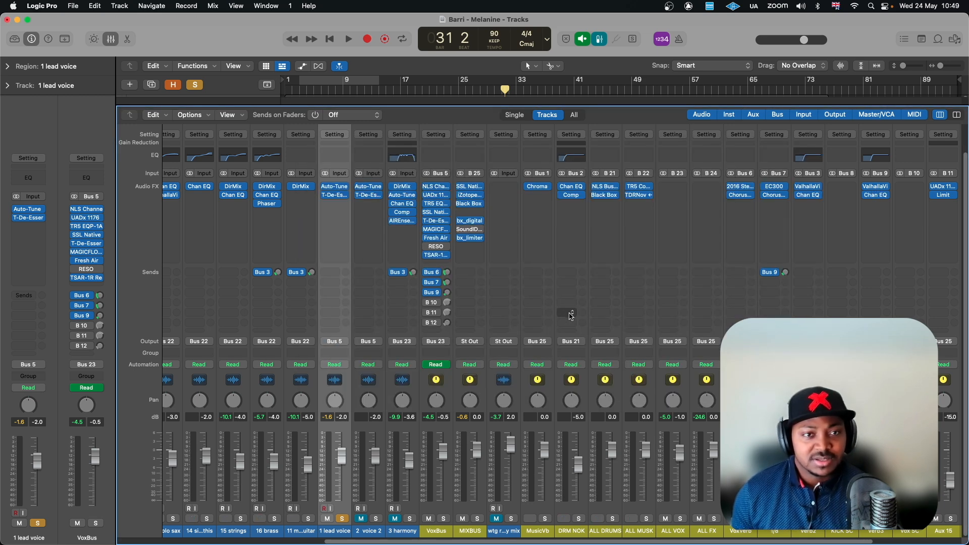
{"action": "key", "text": "space"}
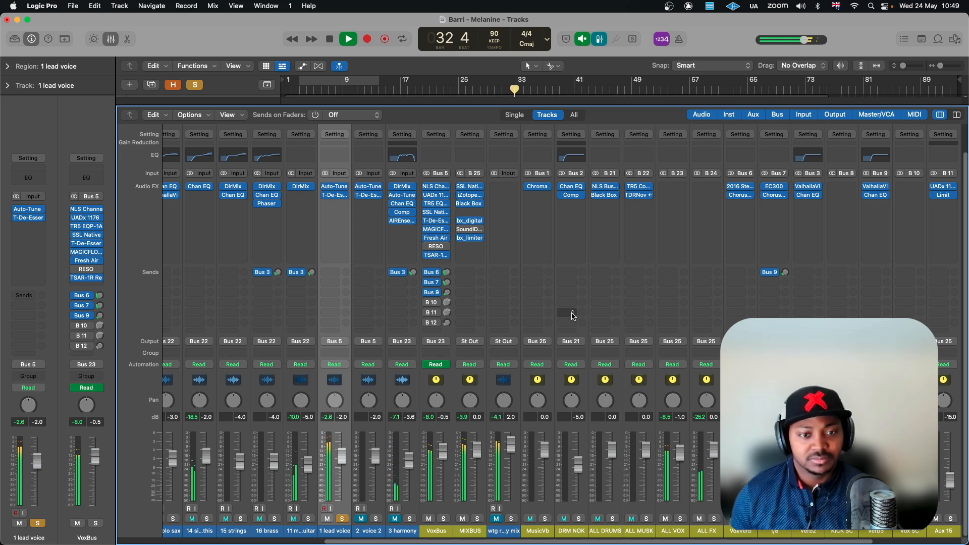
{"action": "key", "text": "space"}
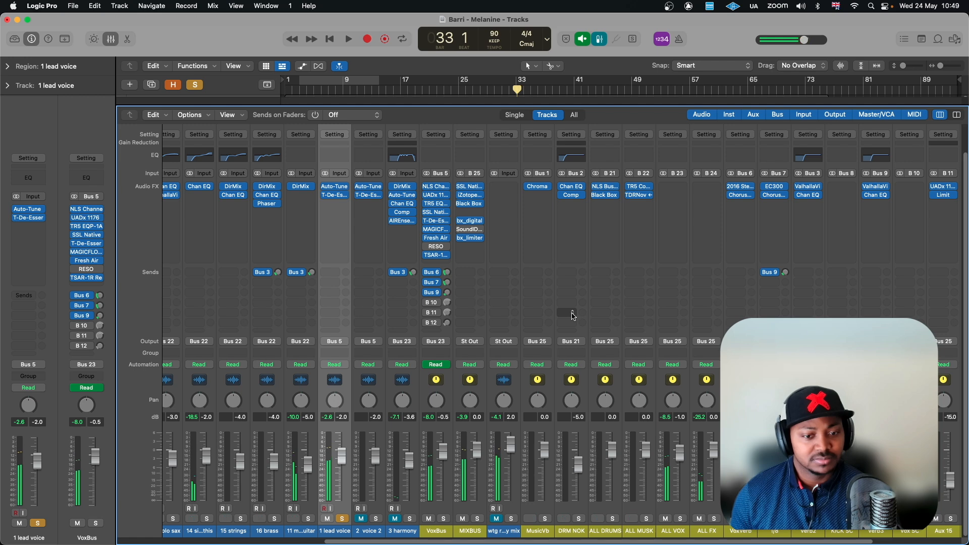
Turn on VoxBus's Bus 10 and Bus 11 sends and check that Bus 10 is routed to Vox SC
{"action": "left_click", "coordinate": [429, 303]}
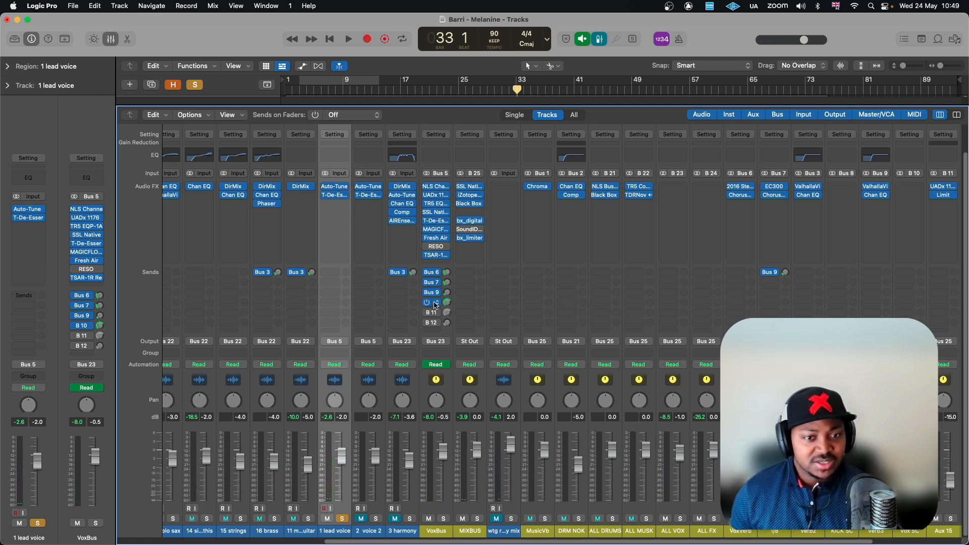
{"action": "left_click", "coordinate": [435, 305]}
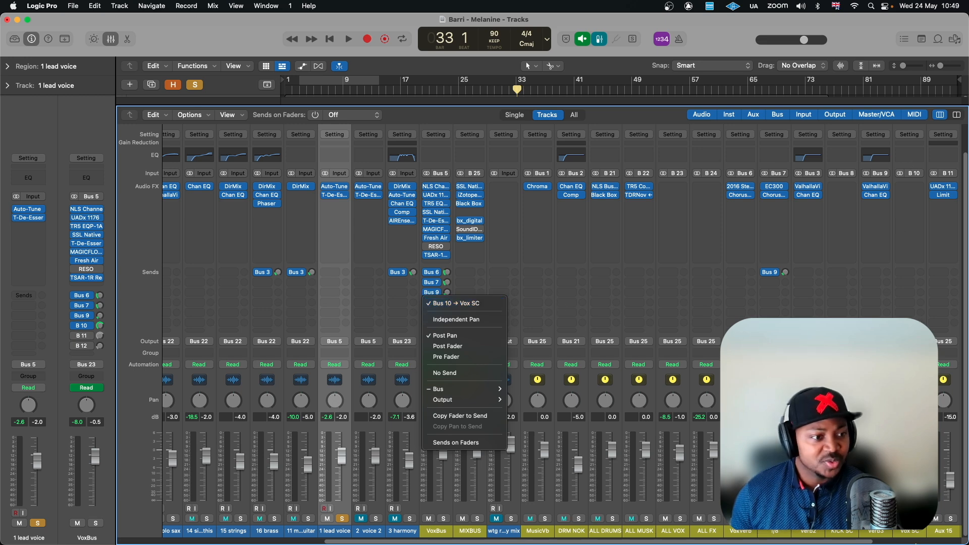
{"action": "left_click", "coordinate": [915, 536]}
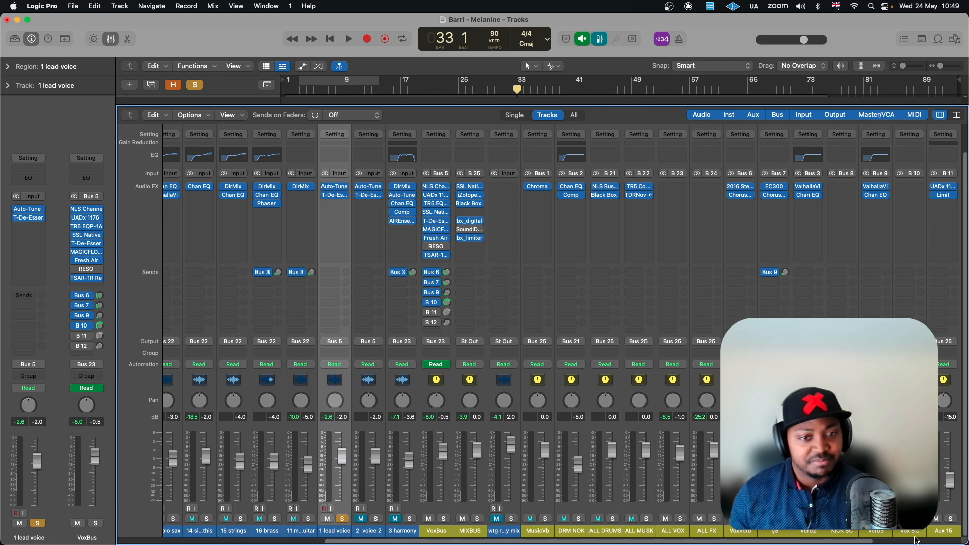
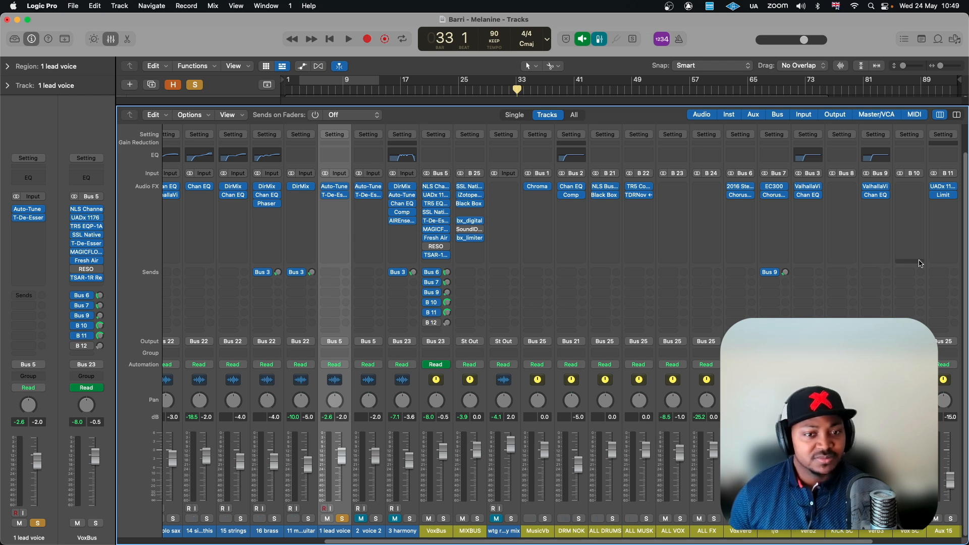
Inspect the UADx 1176 Rev A Compressor and the Limiter on the Aux 15 channel, then close both windows
{"action": "scroll", "coordinate": [903, 534], "scroll_direction": "right", "scroll_amount": 3}
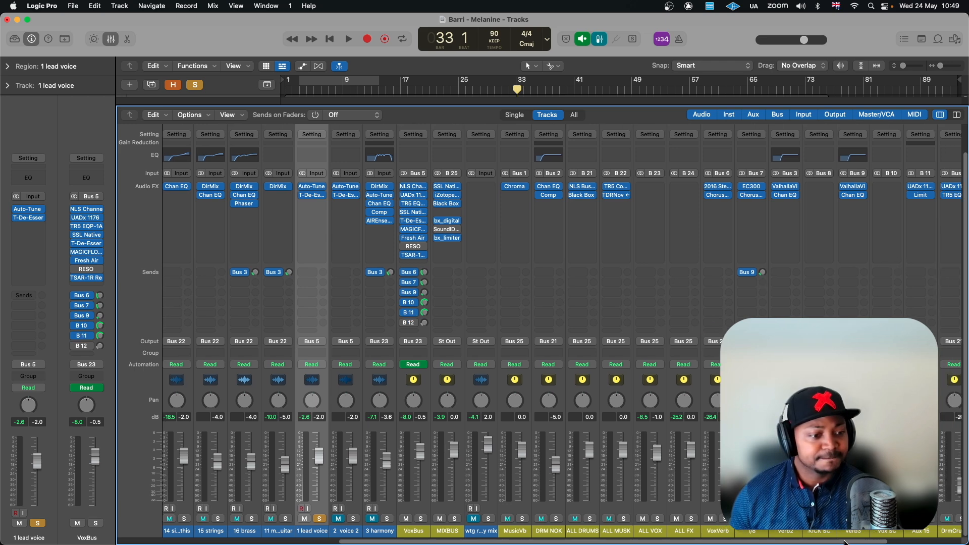
{"action": "left_click", "coordinate": [903, 533]}
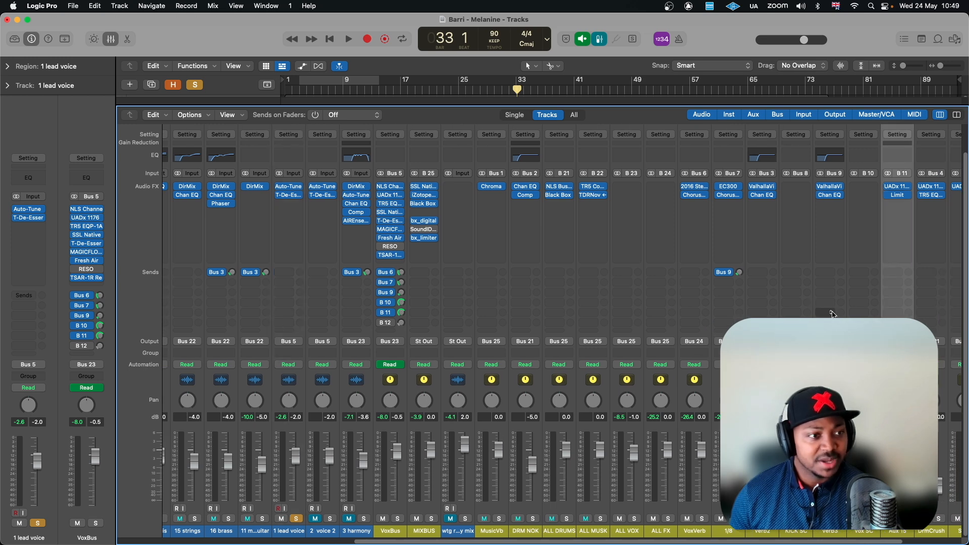
{"action": "left_click", "coordinate": [897, 188]}
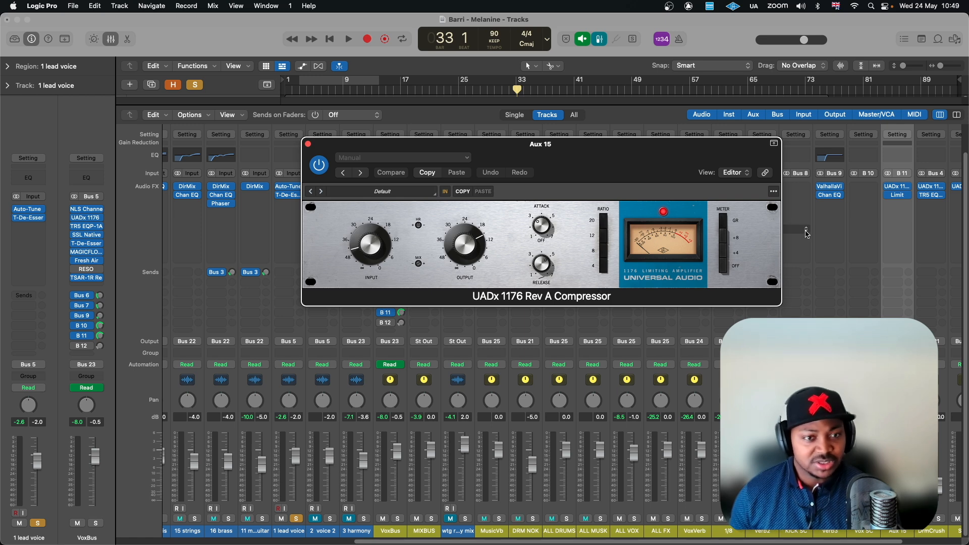
{"action": "left_click", "coordinate": [901, 196]}
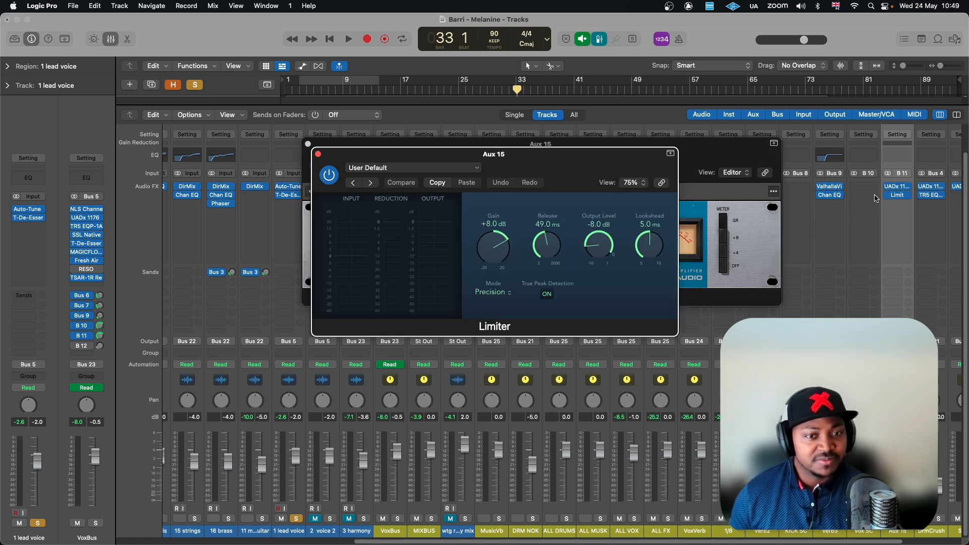
{"action": "left_click", "coordinate": [318, 153]}
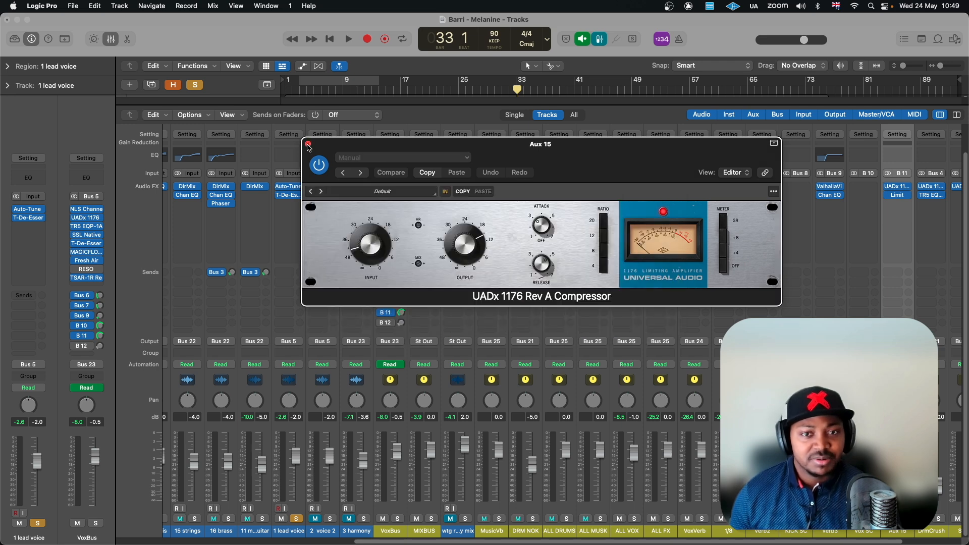
{"action": "left_click", "coordinate": [307, 144]}
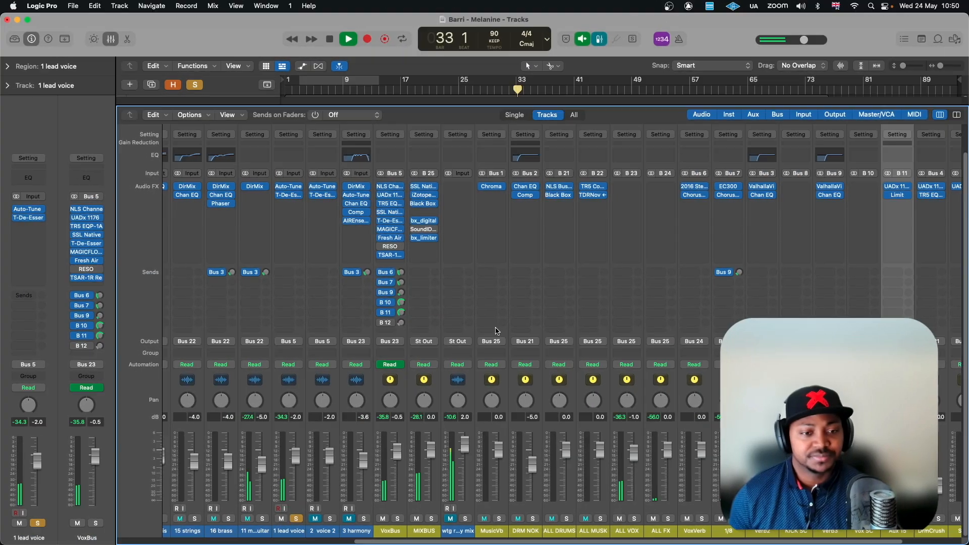
Compare VoxBus's Bus 11 send off and on during playback, checking Aux 15's UADx 1176 compressor, and turn on the Bus 12 send
{"action": "left_click", "coordinate": [382, 314]}
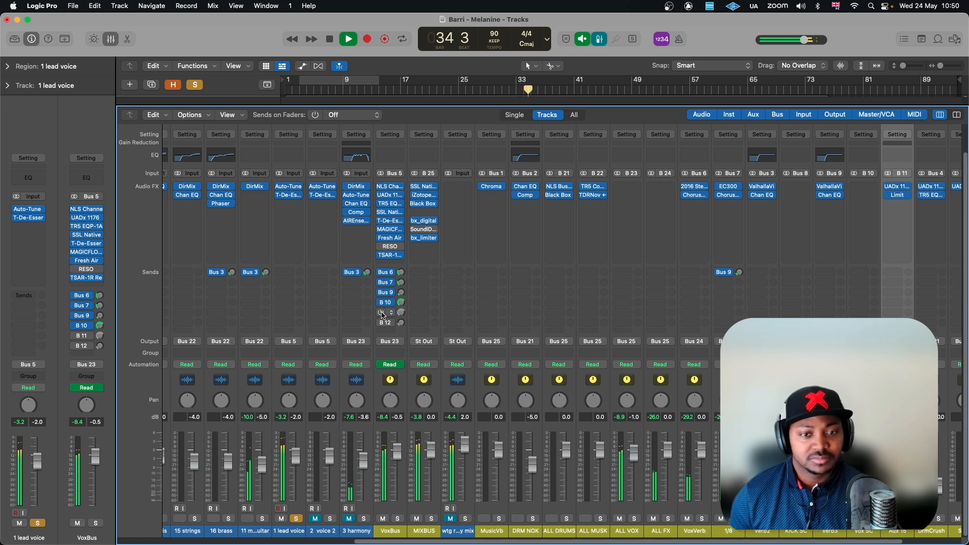
{"action": "left_click", "coordinate": [382, 314]}
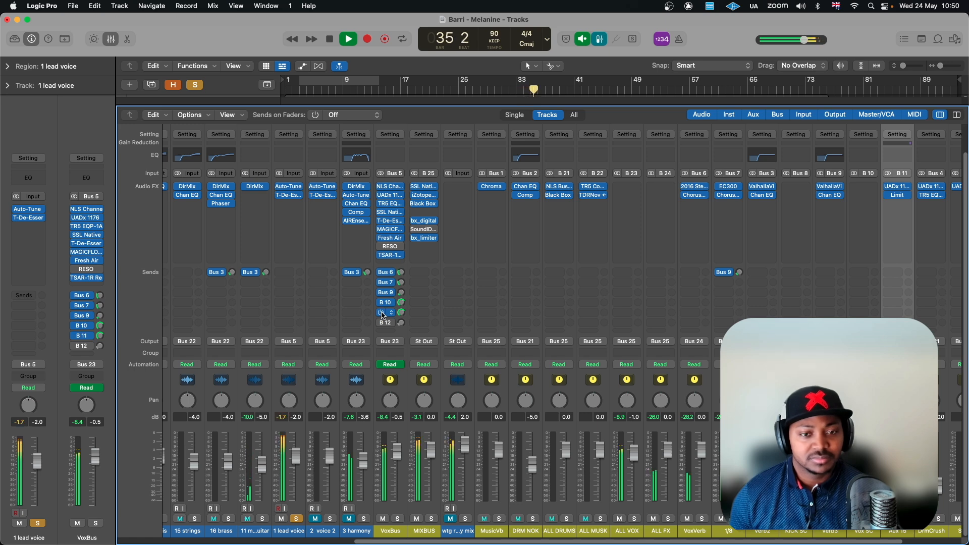
{"action": "left_click", "coordinate": [896, 186]}
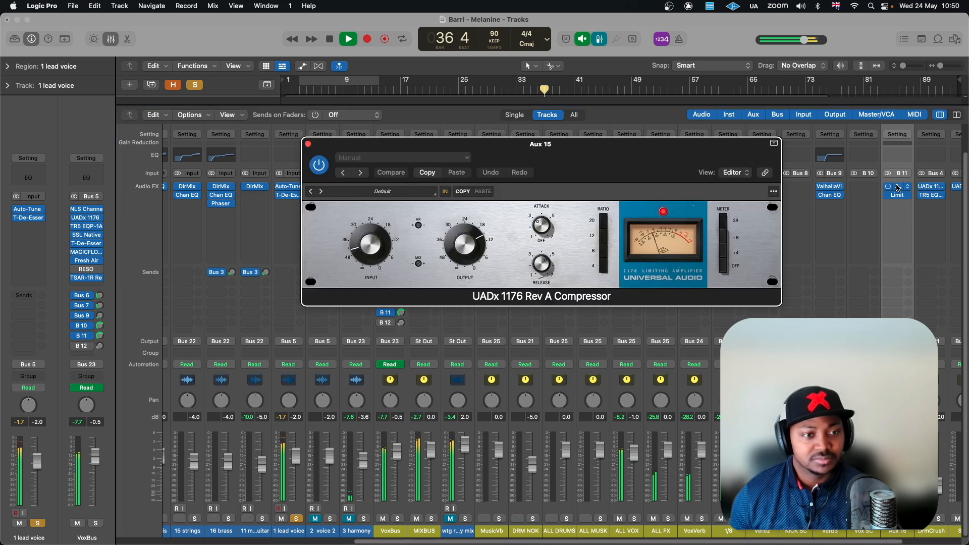
{"action": "left_click", "coordinate": [897, 187]}
{"action": "key", "text": "space"}
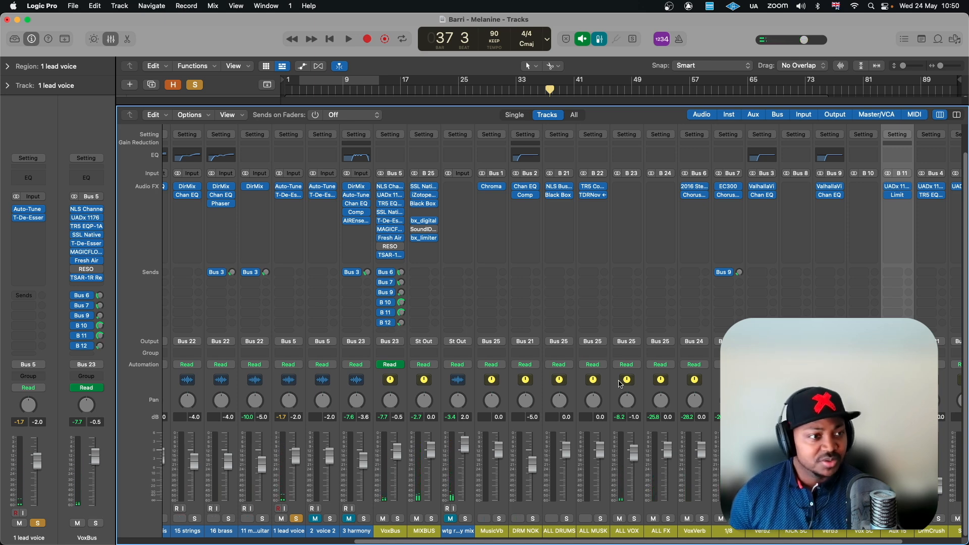
Open the UAD Precision Delay Mod on the SLAP channel and play a passage to hear the slap delay
{"action": "left_click_drag", "start_coordinate": [508, 541], "coordinate": [565, 540]}
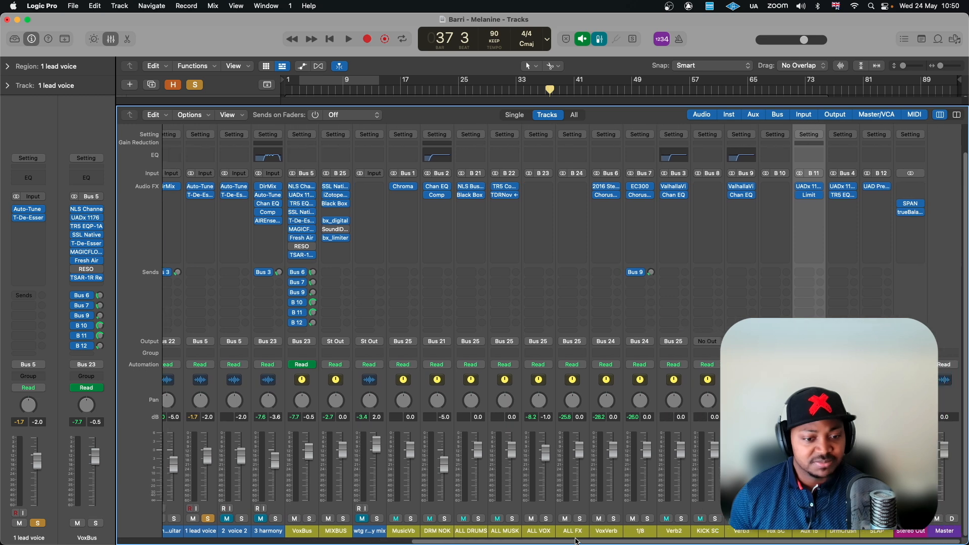
{"action": "left_click", "coordinate": [876, 186]}
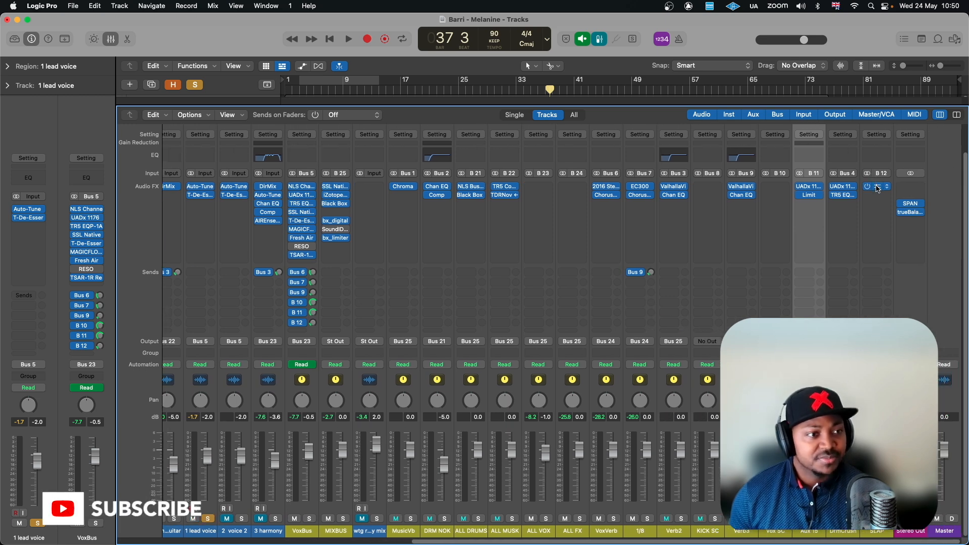
{"action": "left_click_drag", "start_coordinate": [543, 160], "coordinate": [485, 200]}
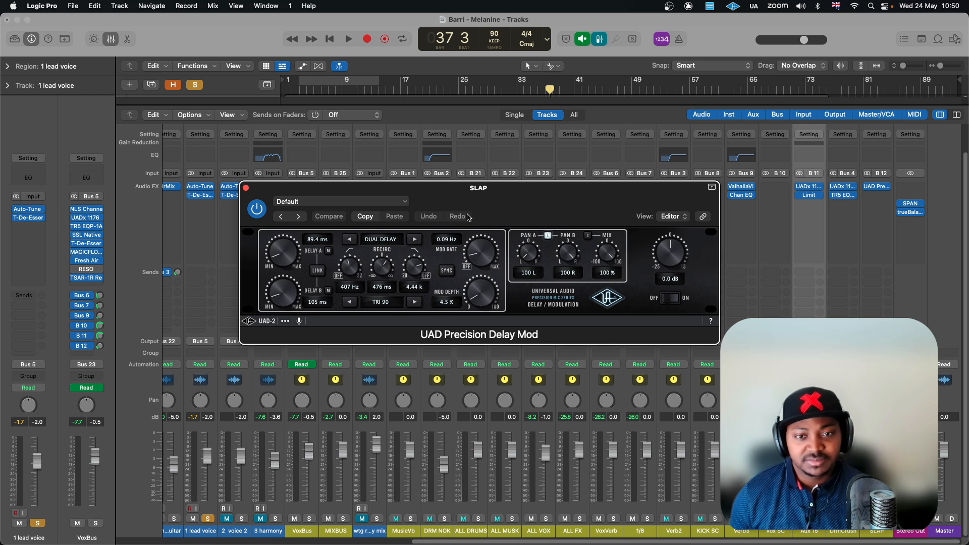
{"action": "key", "text": "space"}
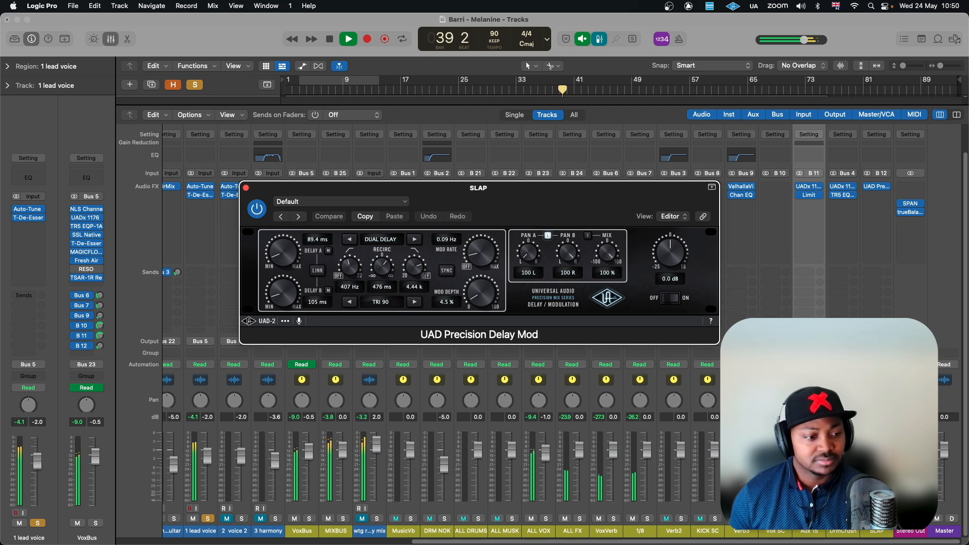
Turn off solo on 1 lead voice, stop playback, and close the Precision Delay Mod window and the mixer
{"action": "left_click", "coordinate": [495, 539]}
{"action": "left_click", "coordinate": [208, 519]}
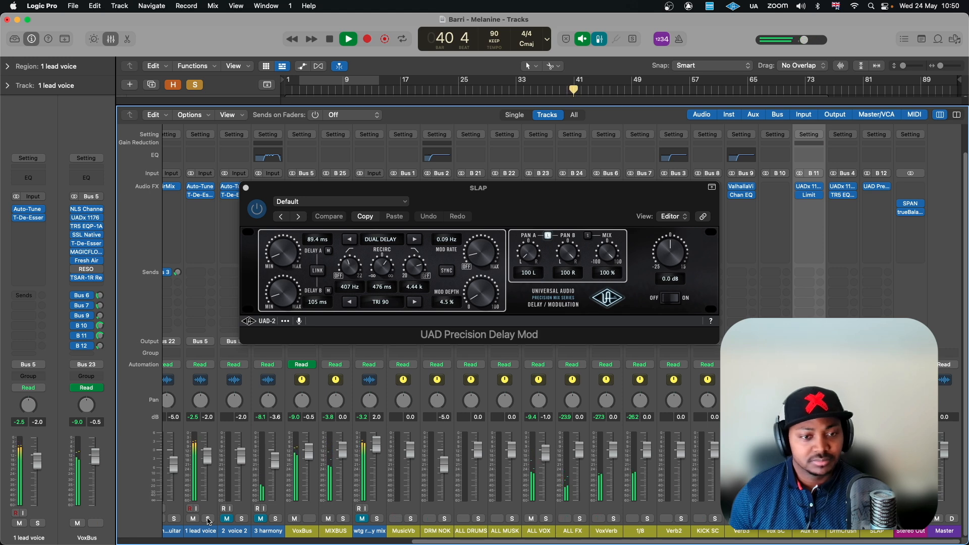
{"action": "key", "text": "space"}
{"action": "left_click", "coordinate": [309, 518]}
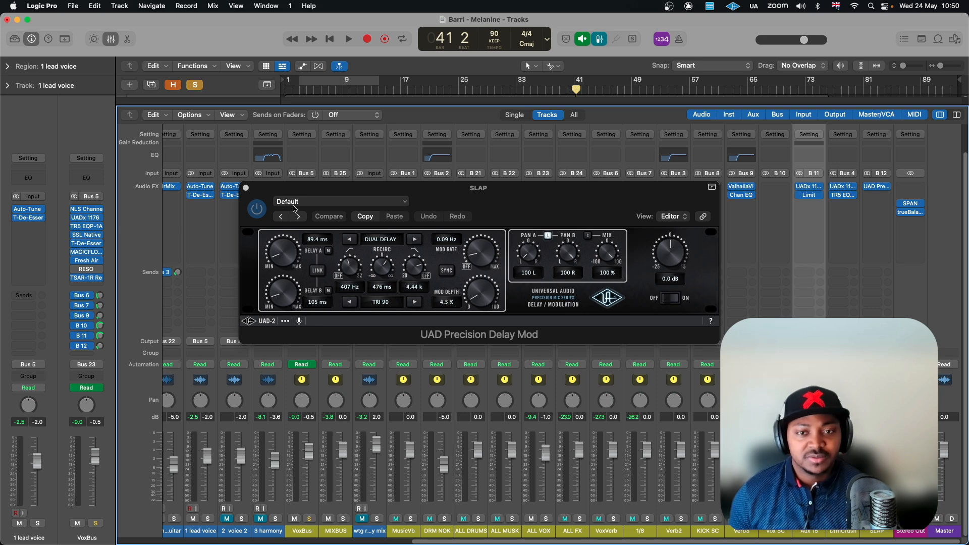
{"action": "left_click", "coordinate": [245, 188]}
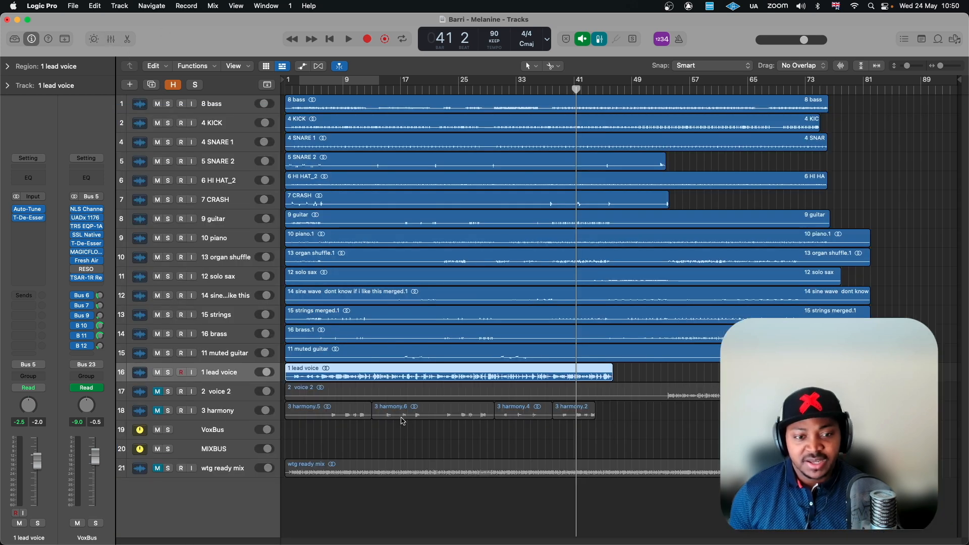
Unmute 2 voice 2 and audition it from about bar 54 while reviewing its Auto-Tune Access settings, then close the plug-in
{"action": "left_click", "coordinate": [222, 396]}
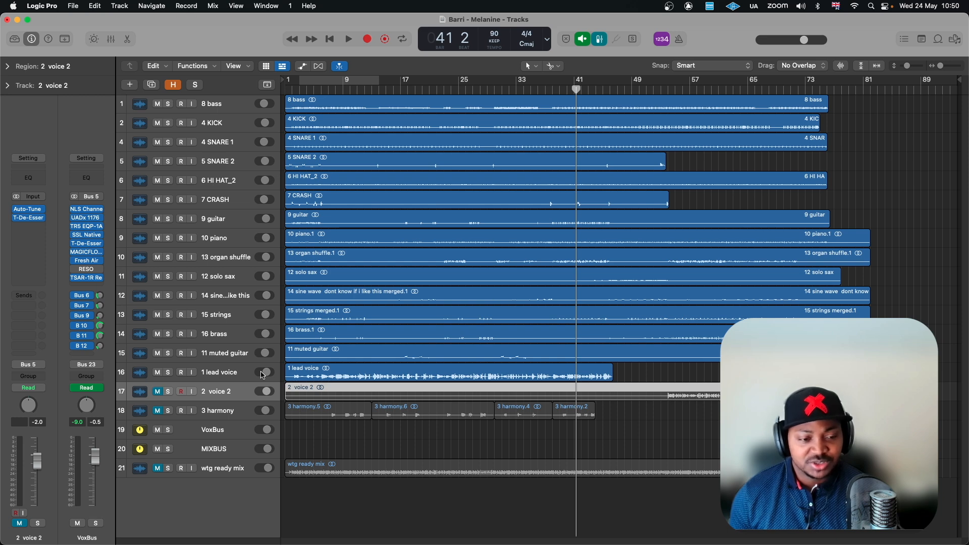
{"action": "left_click", "coordinate": [29, 210]}
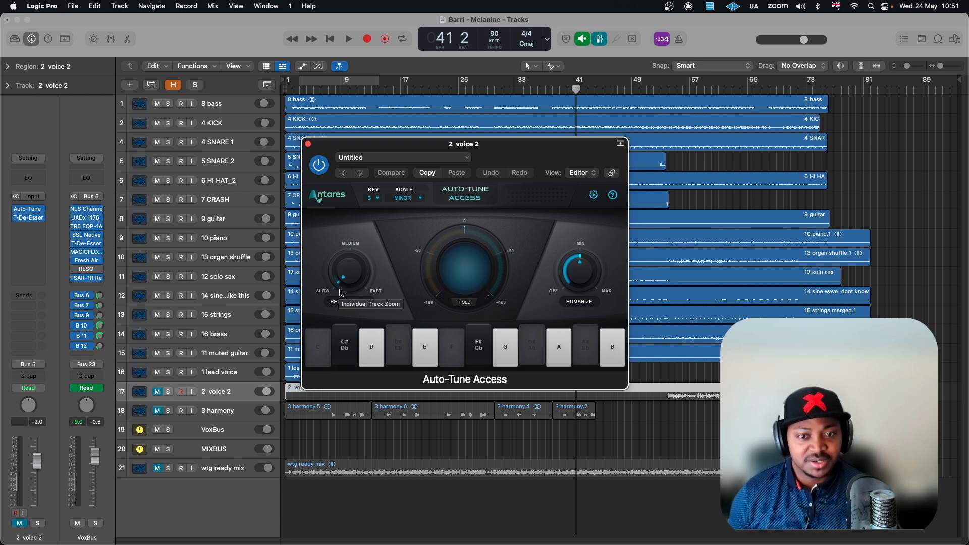
{"action": "key", "text": "space"}
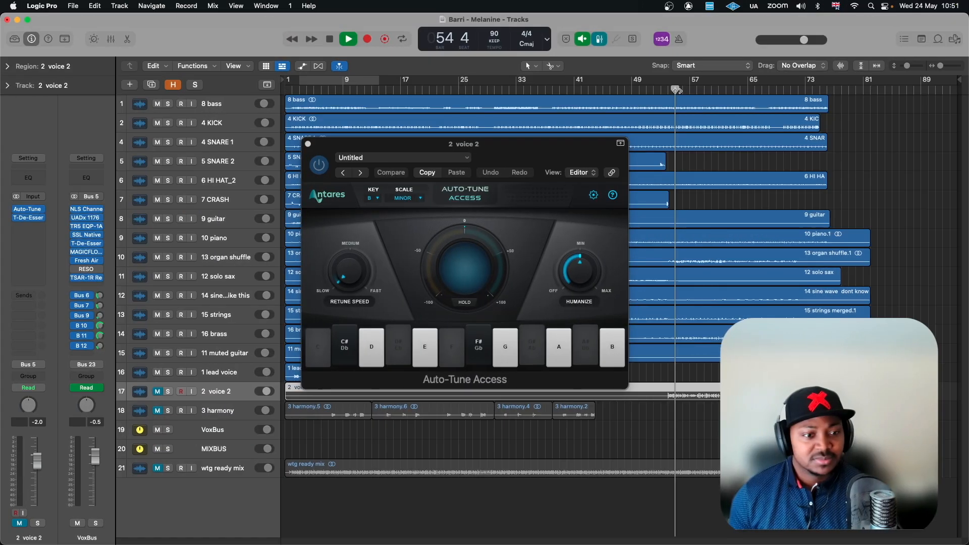
{"action": "left_click", "coordinate": [158, 391]}
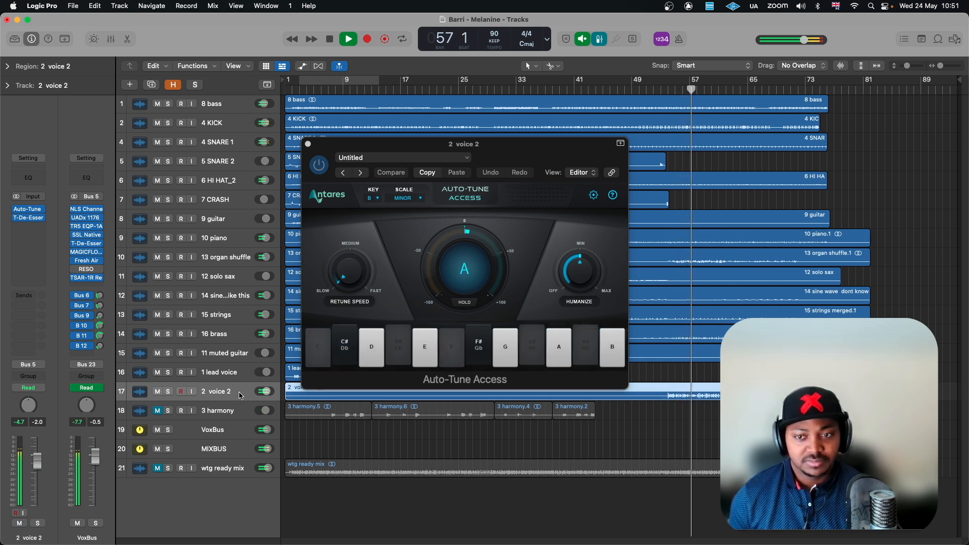
{"action": "key", "text": "space"}
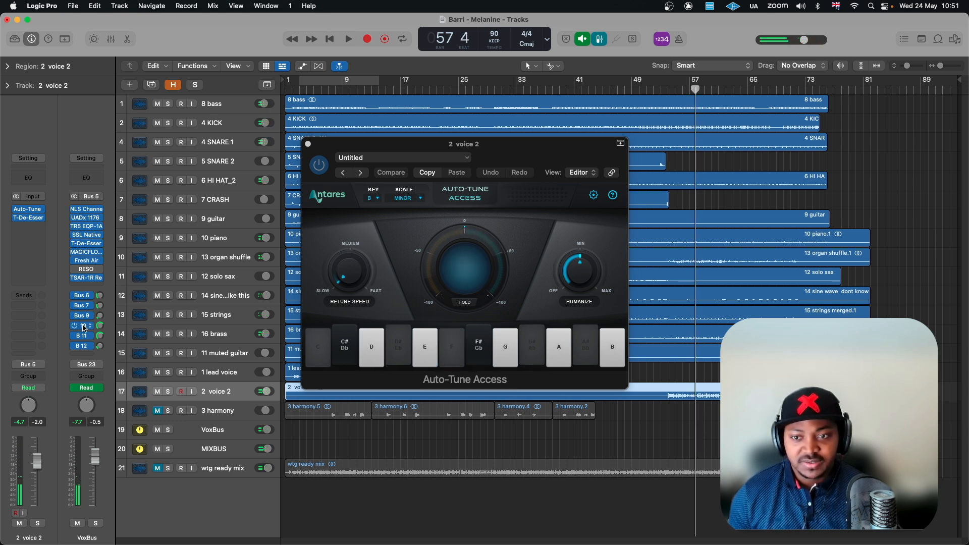
{"action": "left_click", "coordinate": [309, 145]}
Select the 3 harmony track and unmute it
{"action": "left_click", "coordinate": [218, 414]}
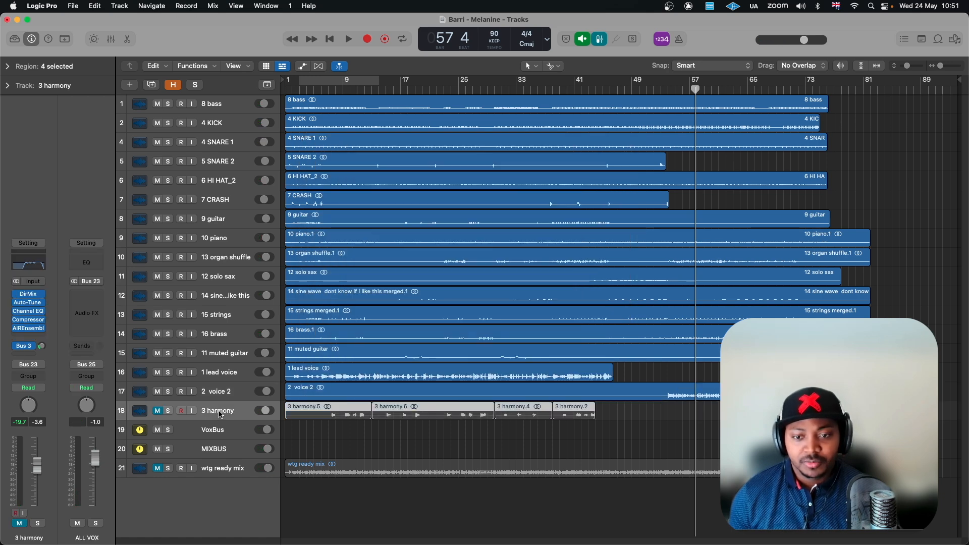
{"action": "left_click", "coordinate": [159, 411]}
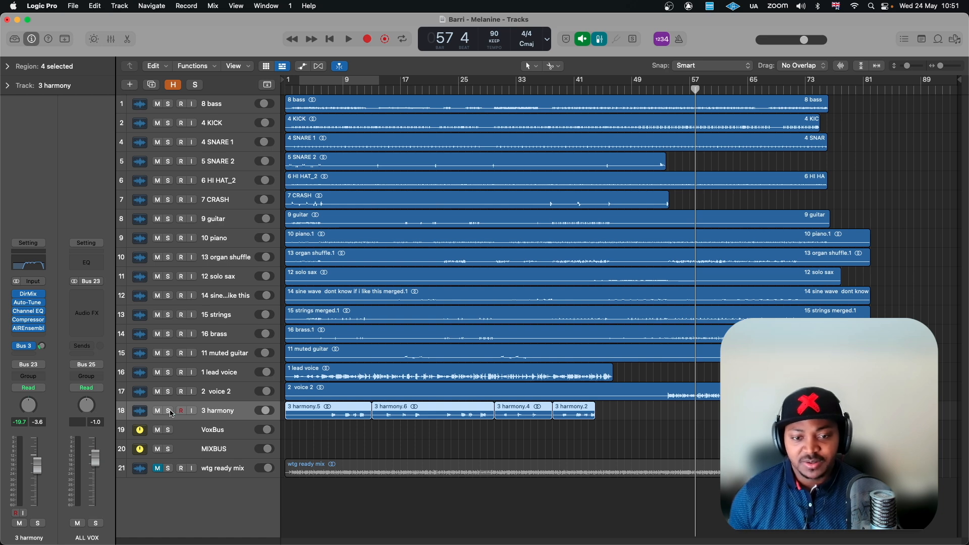
Solo 3 harmony and review its Direction Mixer and Auto-Tune Access settings, closing each plug-in after viewing
{"action": "left_click", "coordinate": [168, 411]}
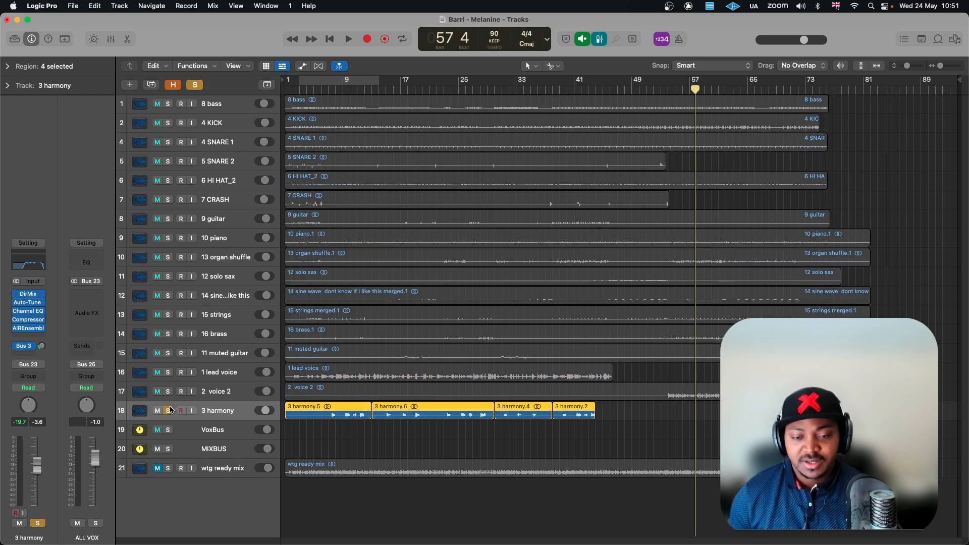
{"action": "left_click", "coordinate": [29, 294]}
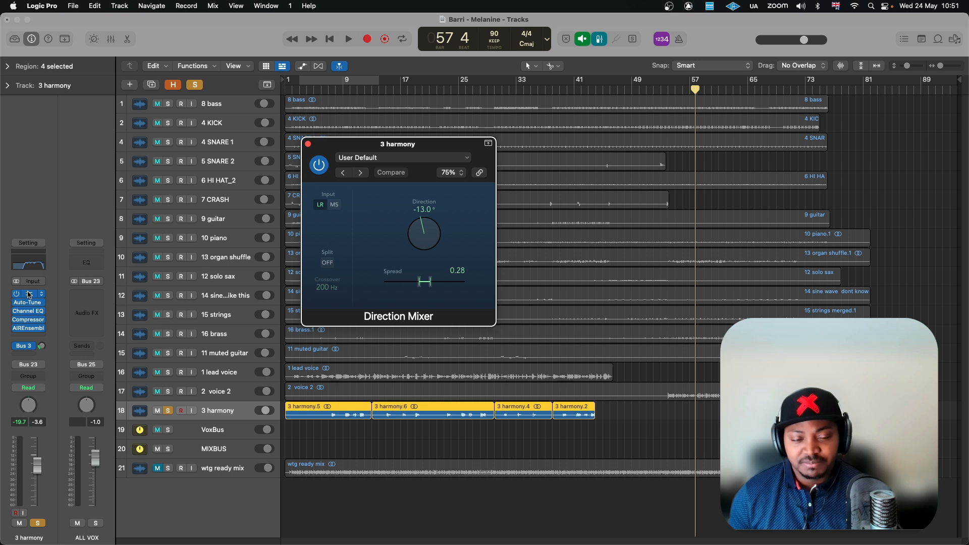
{"action": "left_click", "coordinate": [28, 294]}
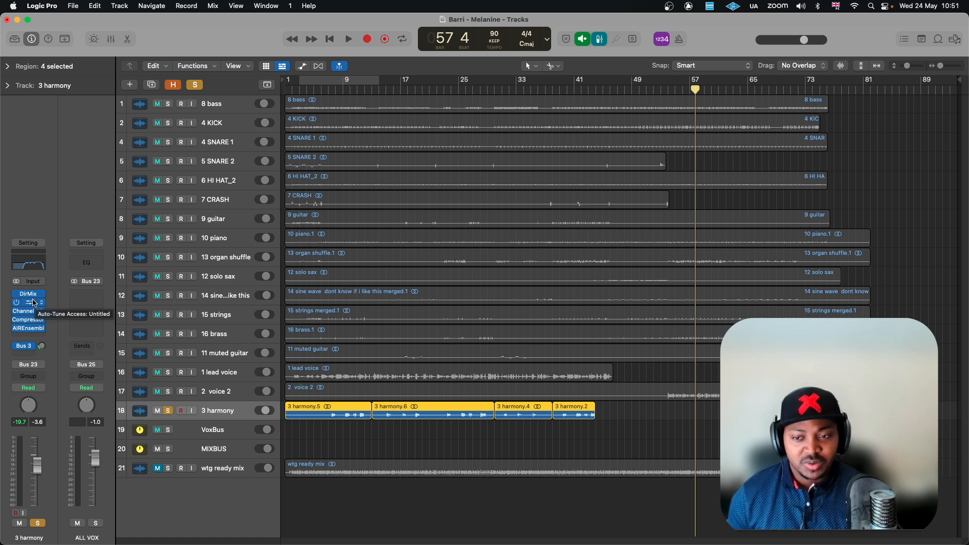
{"action": "left_click", "coordinate": [29, 303]}
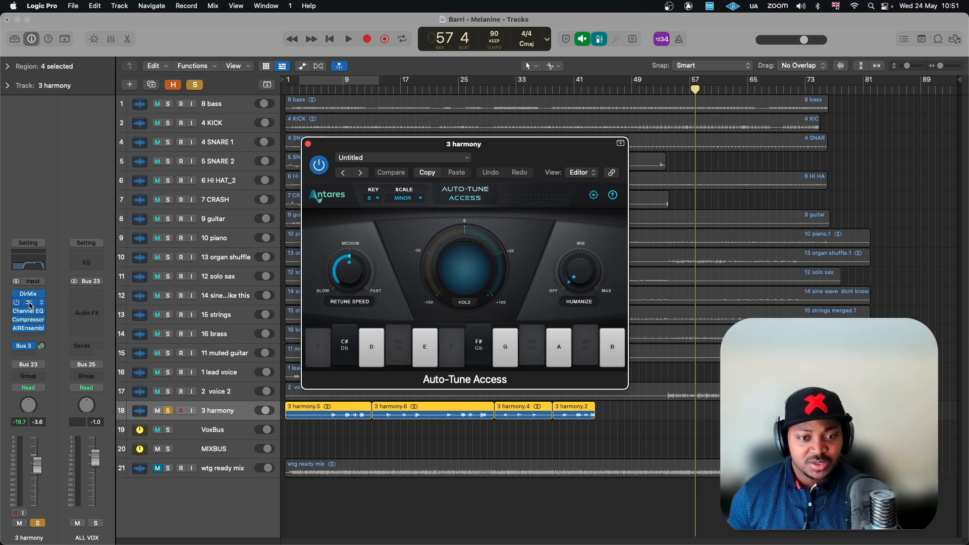
{"action": "left_click", "coordinate": [29, 304]}
Review the Channel EQ, Compressor and AIR Ensemble settings on the 3 harmony track
{"action": "left_click", "coordinate": [30, 313]}
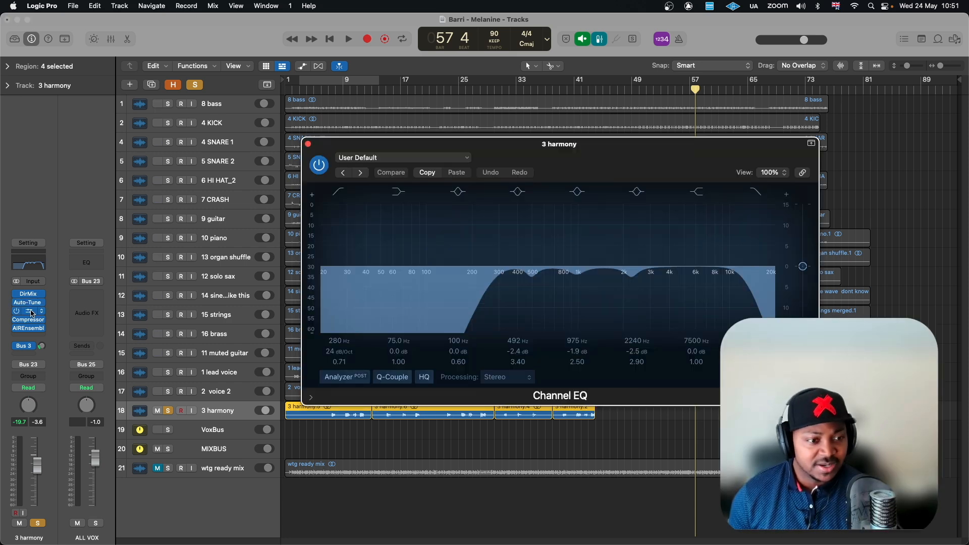
{"action": "left_click", "coordinate": [31, 311]}
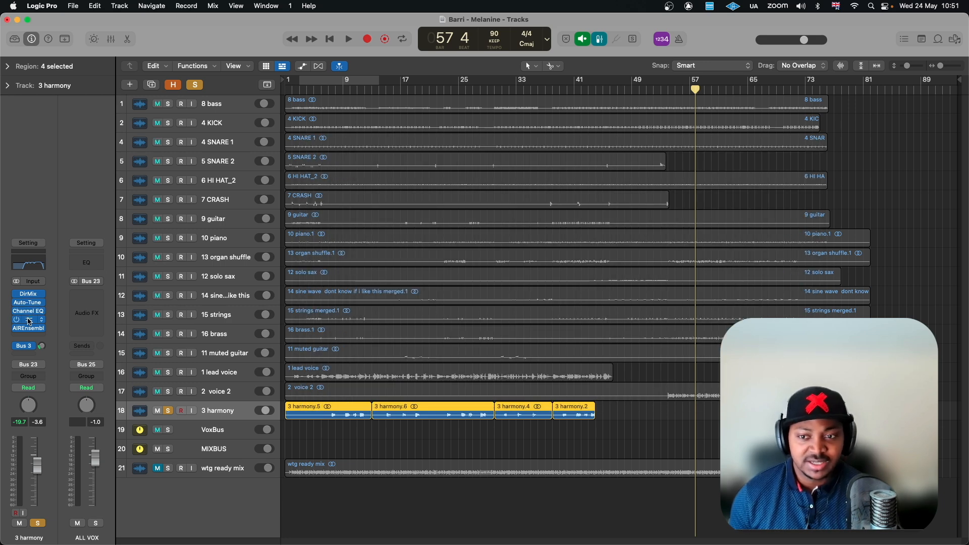
{"action": "left_click", "coordinate": [29, 320]}
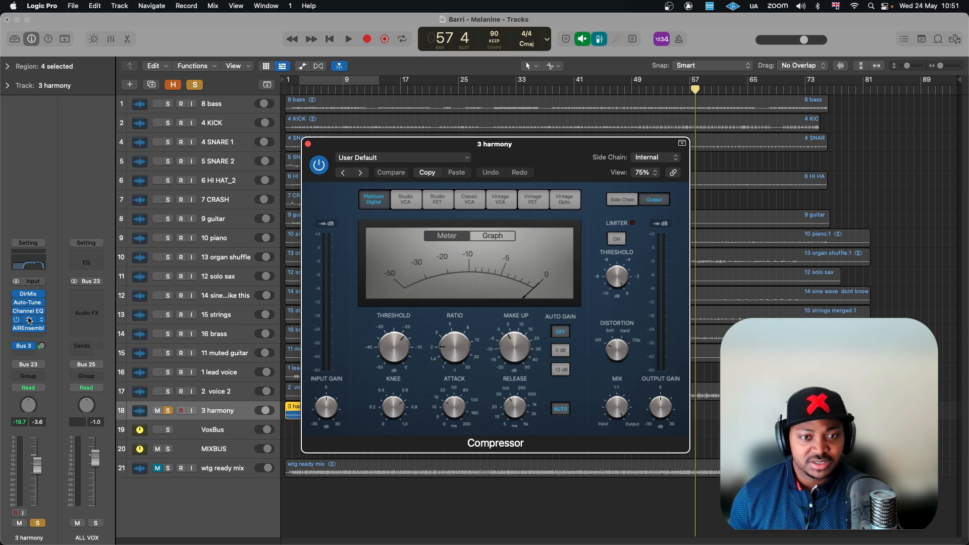
{"action": "left_click", "coordinate": [30, 329]}
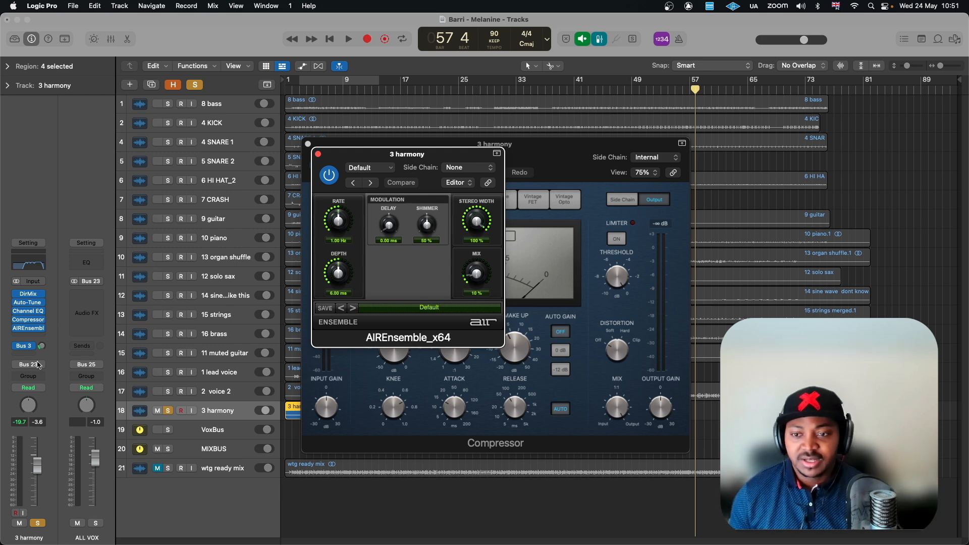
Show the 3 harmony track's Bus 3 send channel, review its ValhallaVintageVerb settings, and close all open plug-in windows
{"action": "left_click", "coordinate": [25, 347]}
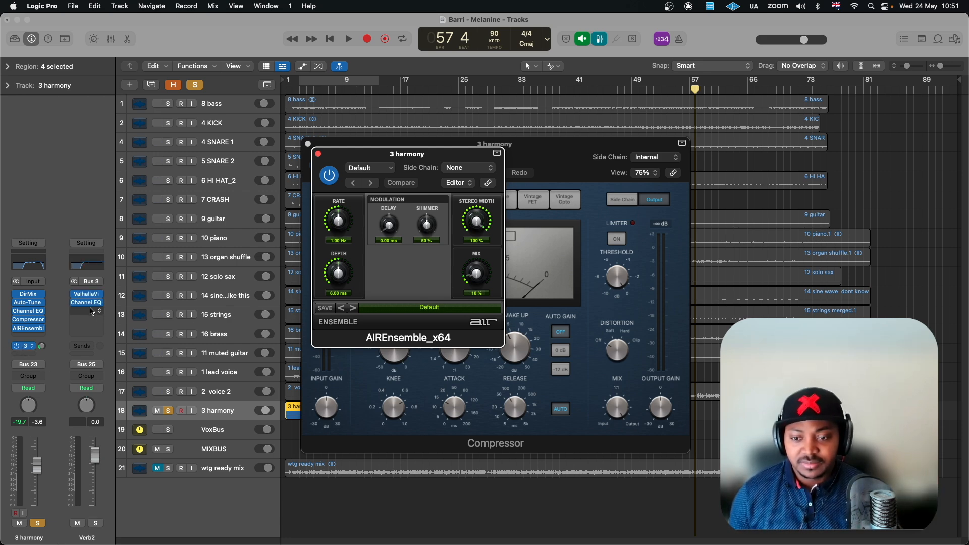
{"action": "left_click", "coordinate": [89, 294]}
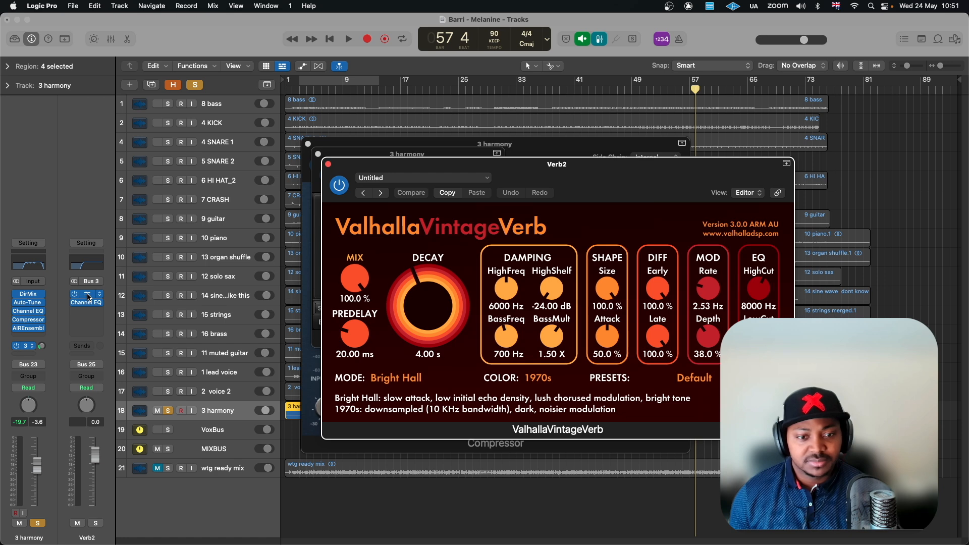
{"action": "left_click", "coordinate": [88, 297]}
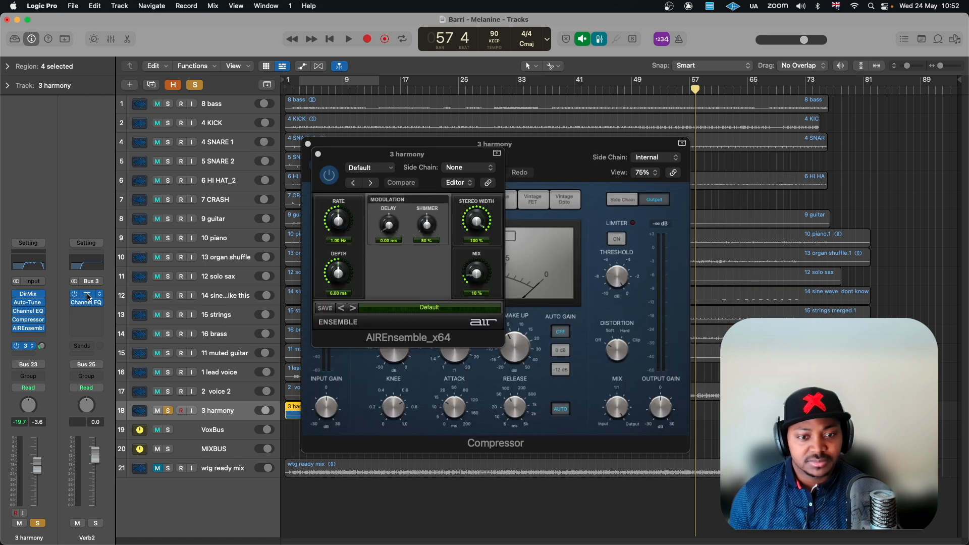
{"action": "left_click", "coordinate": [319, 154]}
{"action": "left_click", "coordinate": [307, 144]}
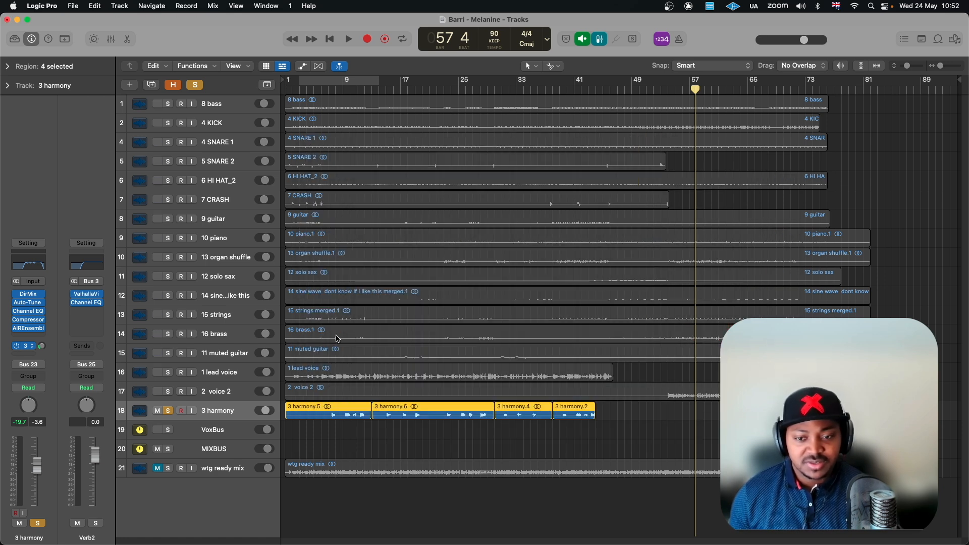
Turn off solo on 3 harmony and play the full mix briefly from about bar 23
{"action": "left_click", "coordinate": [167, 410]}
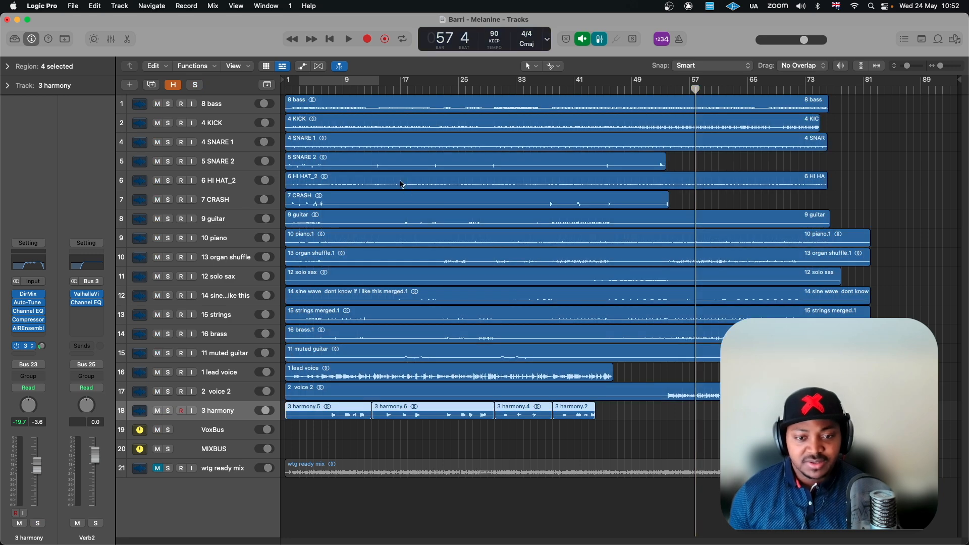
{"action": "left_click", "coordinate": [372, 89]}
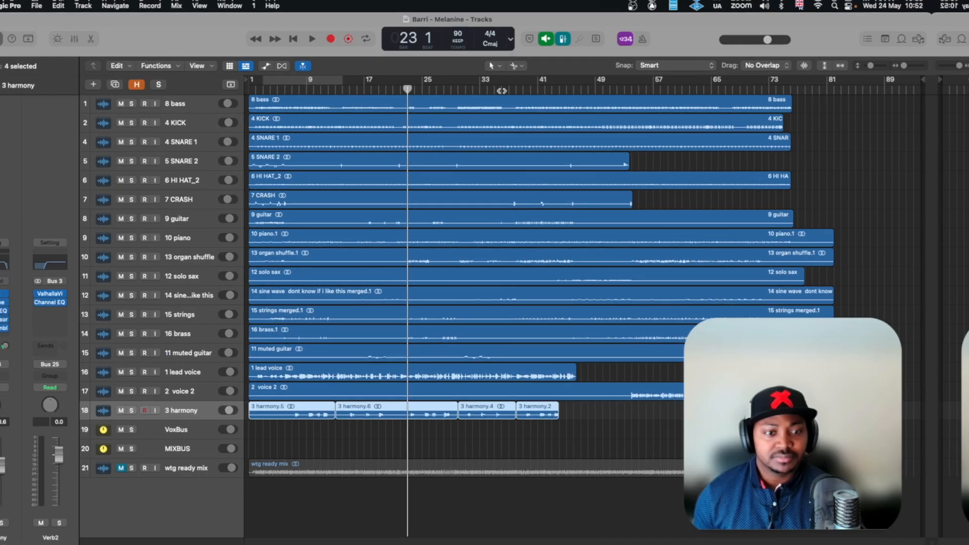
{"action": "key", "text": "space"}
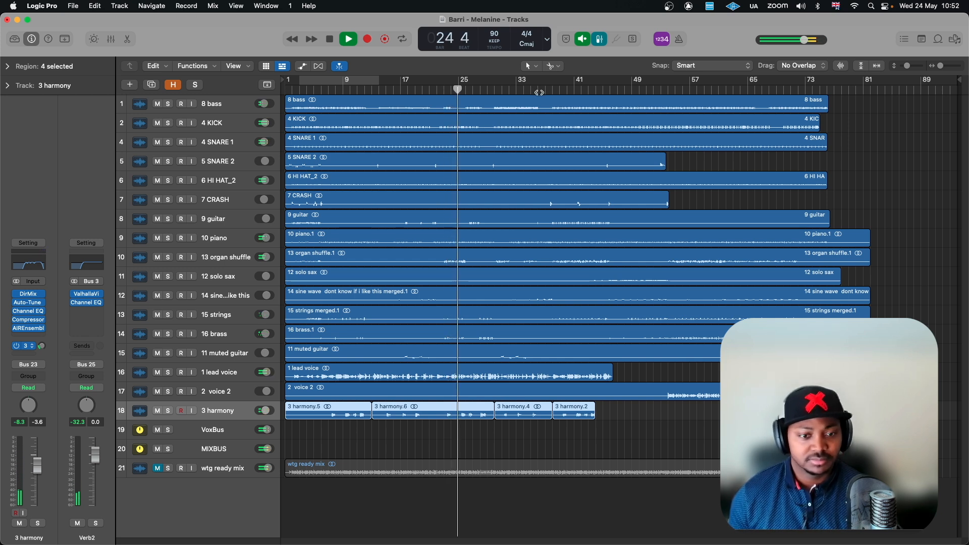
{"action": "key", "text": "space"}
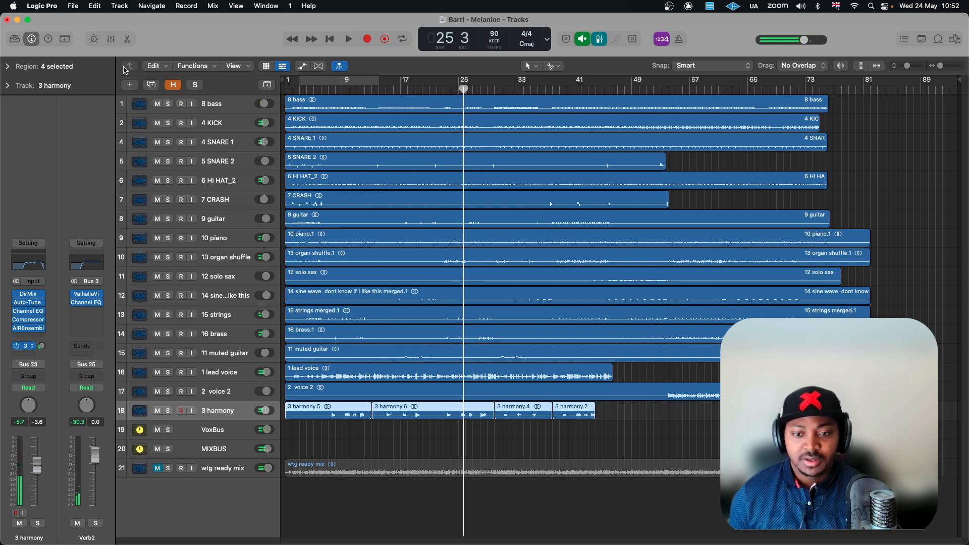
Open the mixer and view the VoxBus and MIXBUS channel strips
{"action": "left_click", "coordinate": [111, 39]}
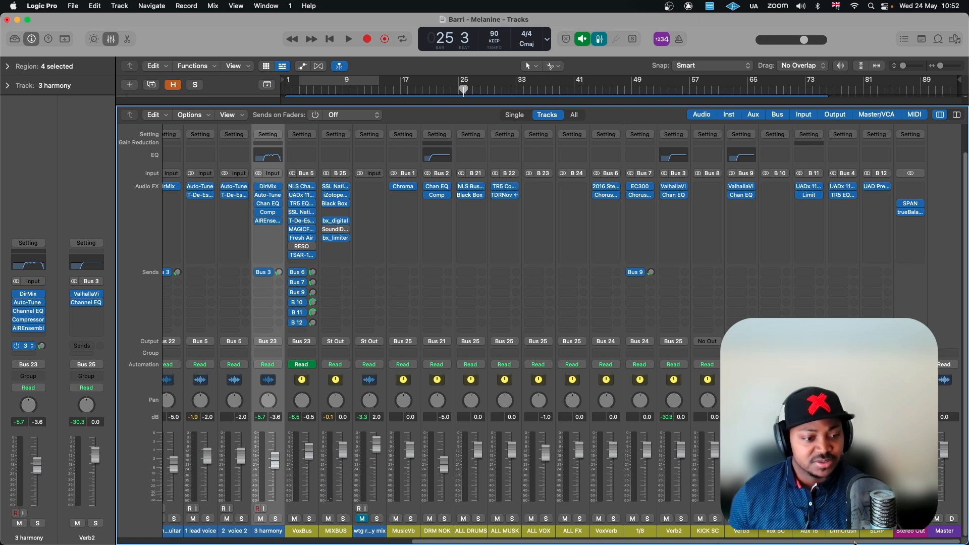
{"action": "left_click", "coordinate": [304, 532]}
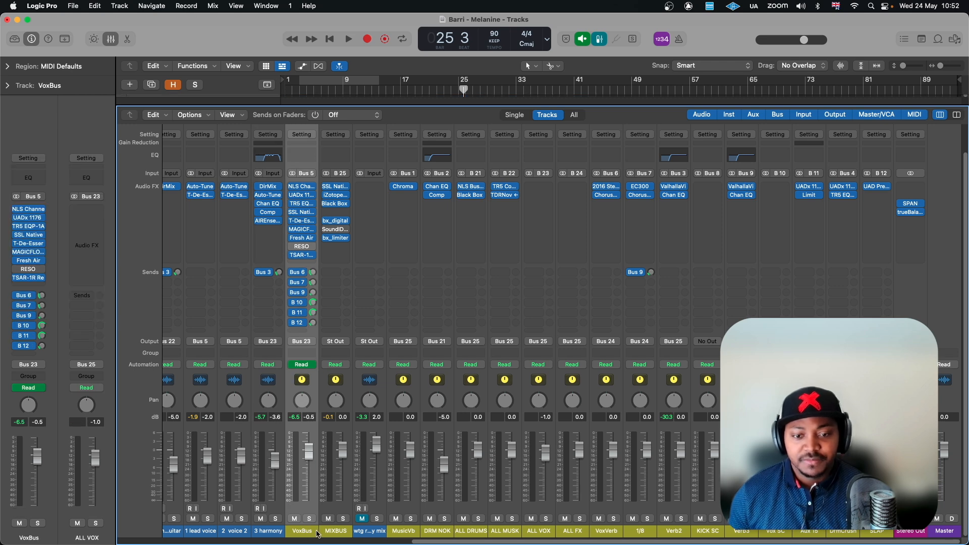
{"action": "left_click", "coordinate": [333, 532]}
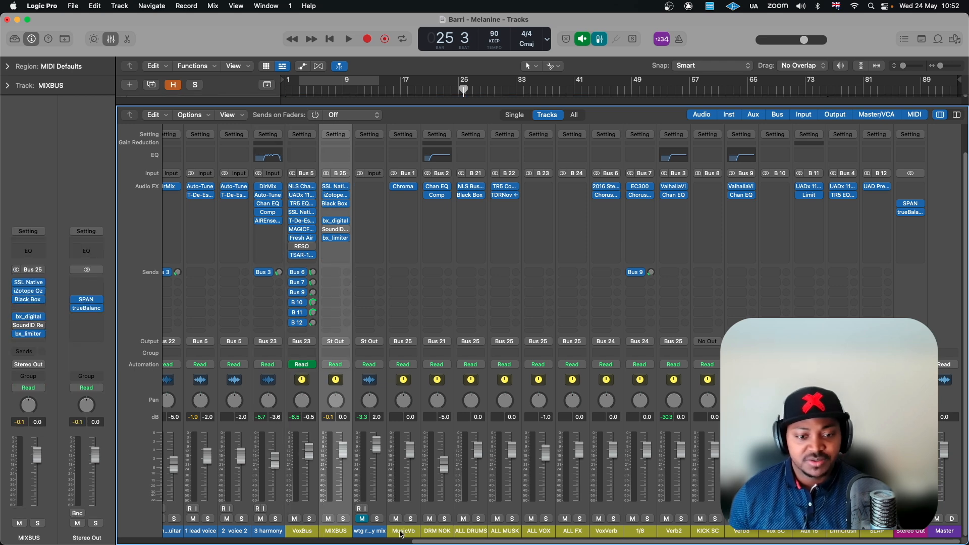
Review the TR5 Comprexxor and TDR Nova settings on the ALL MUSK bus, closing each plug-in after viewing
{"action": "left_click", "coordinate": [510, 532]}
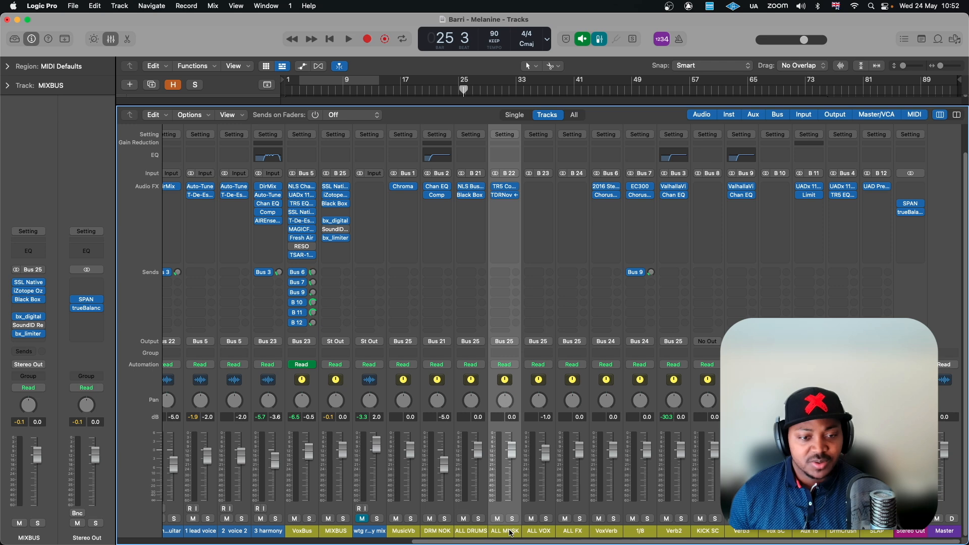
{"action": "left_click", "coordinate": [505, 186]}
{"action": "left_click_drag", "start_coordinate": [619, 160], "coordinate": [528, 162]}
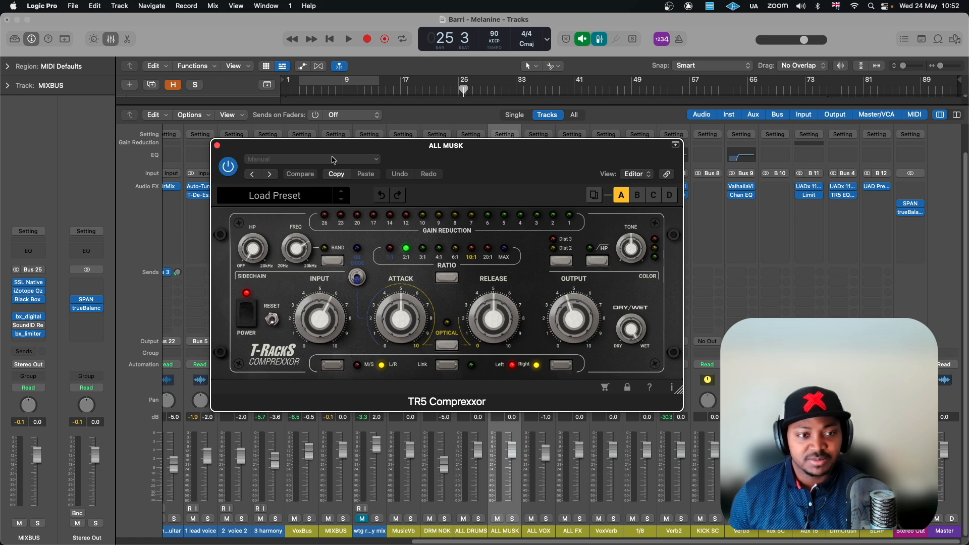
{"action": "left_click", "coordinate": [217, 146]}
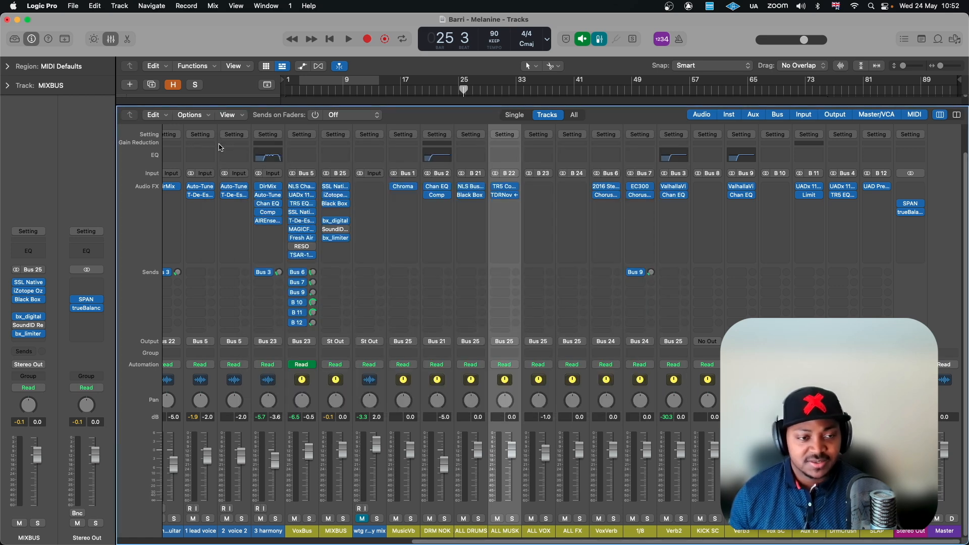
{"action": "left_click", "coordinate": [505, 195]}
{"action": "left_click_drag", "start_coordinate": [599, 163], "coordinate": [499, 153]}
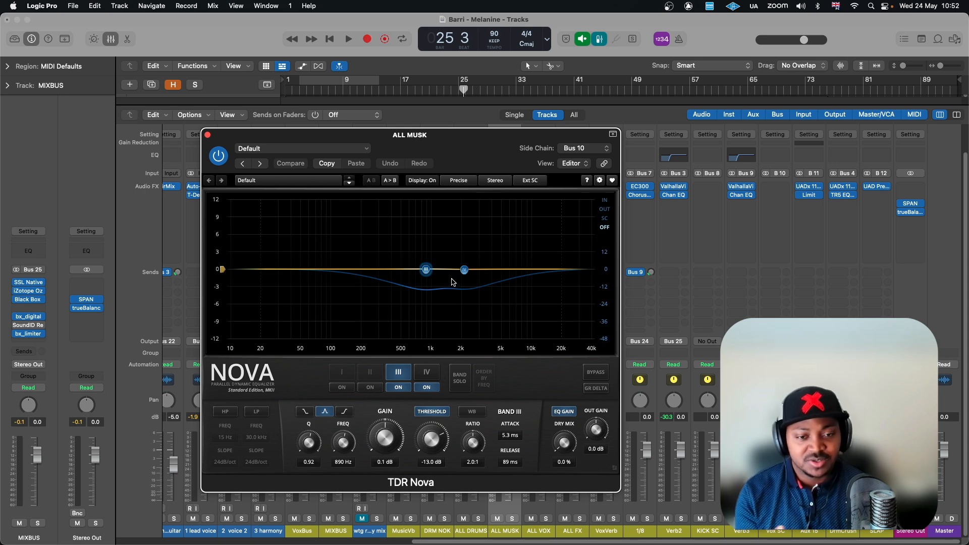
{"action": "left_click", "coordinate": [208, 134]}
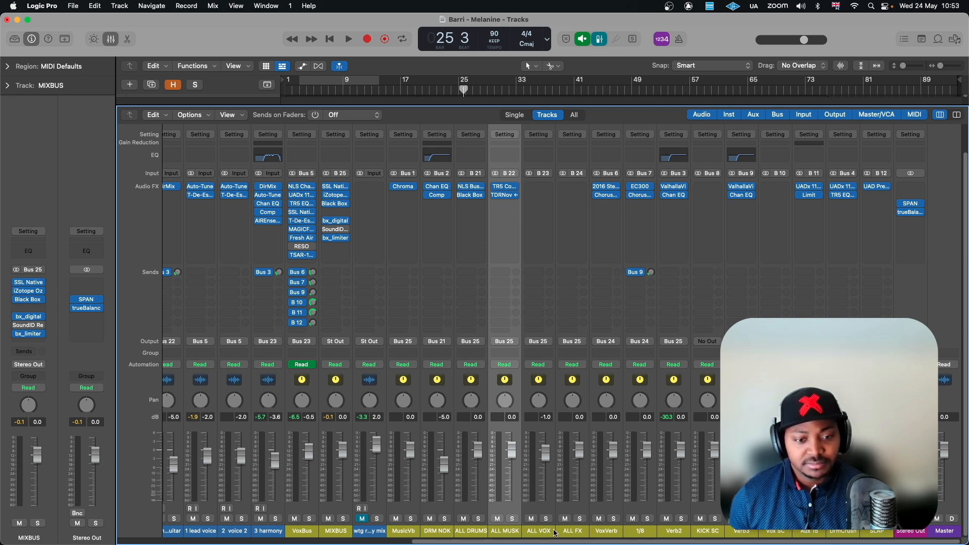
Review the NLS Buss and Black Box HG-2 settings on the ALL DRUMS bus, including the HG-2 mix amount, closing each plug-in
{"action": "left_click", "coordinate": [482, 533]}
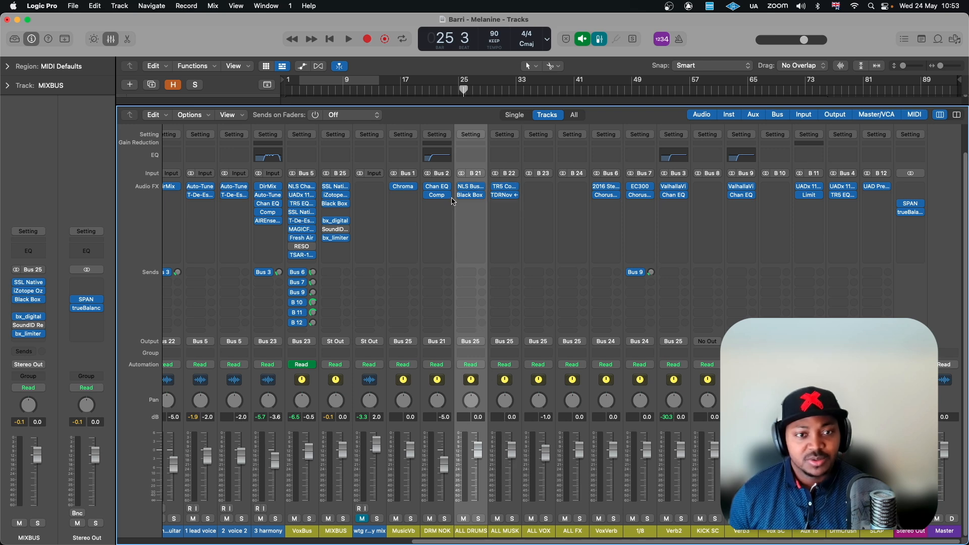
{"action": "left_click", "coordinate": [470, 186]}
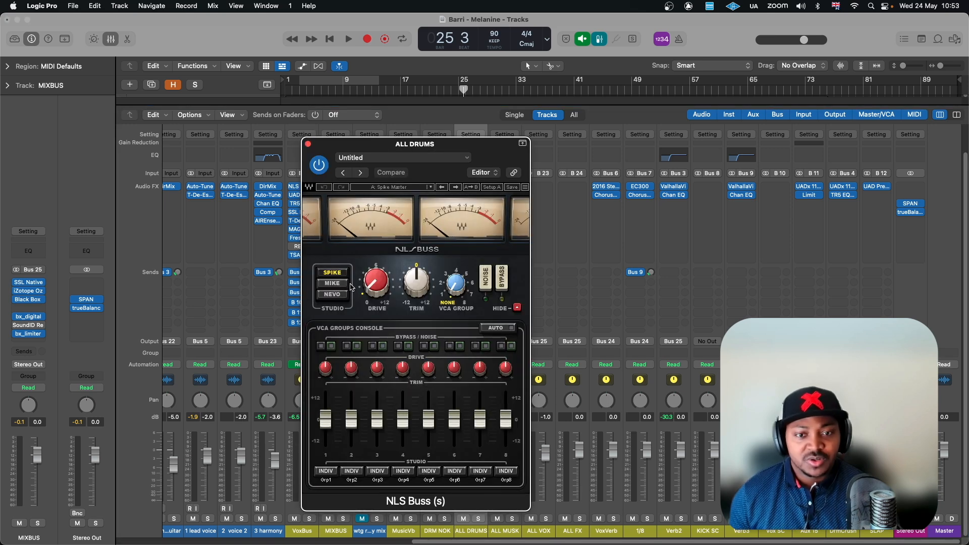
{"action": "left_click_drag", "start_coordinate": [370, 289], "coordinate": [369, 286]}
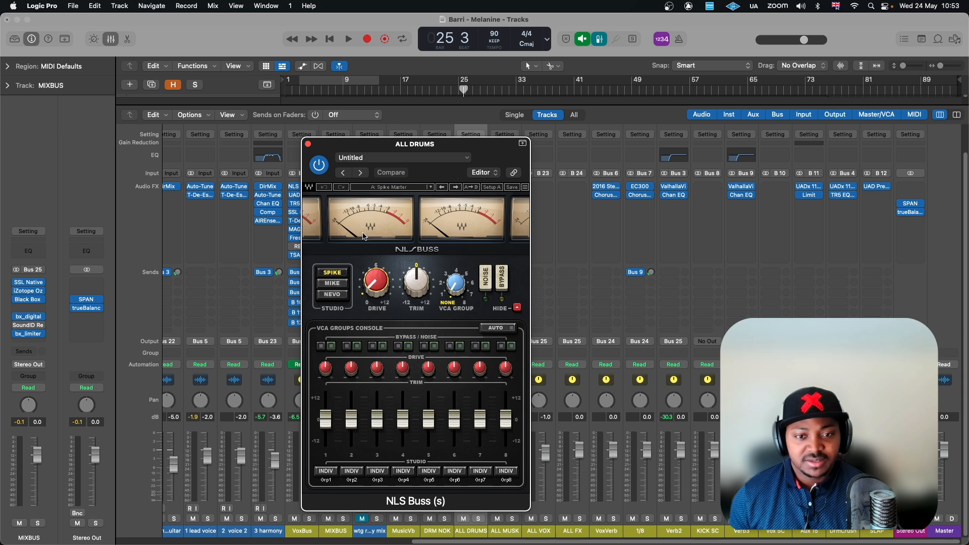
{"action": "left_click", "coordinate": [308, 145]}
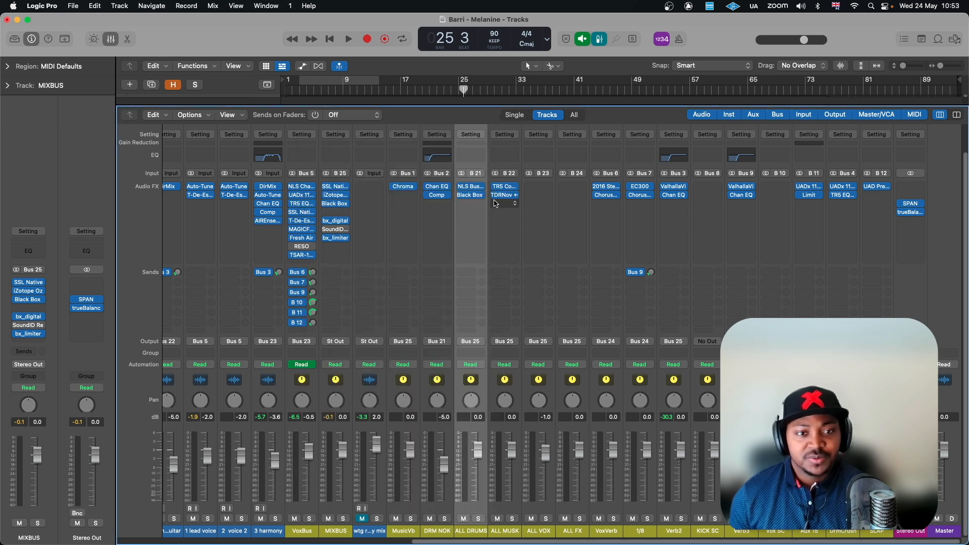
{"action": "left_click", "coordinate": [474, 196]}
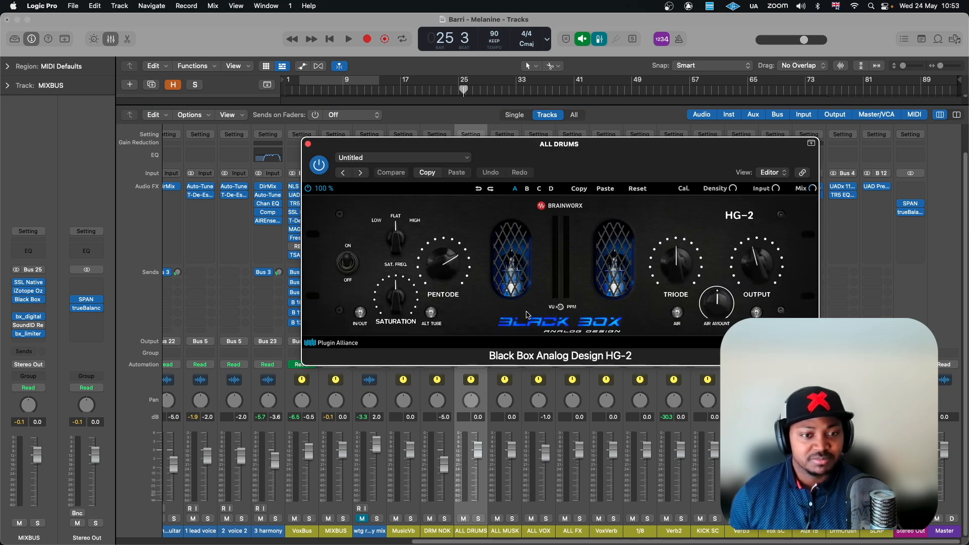
{"action": "left_click", "coordinate": [810, 189]}
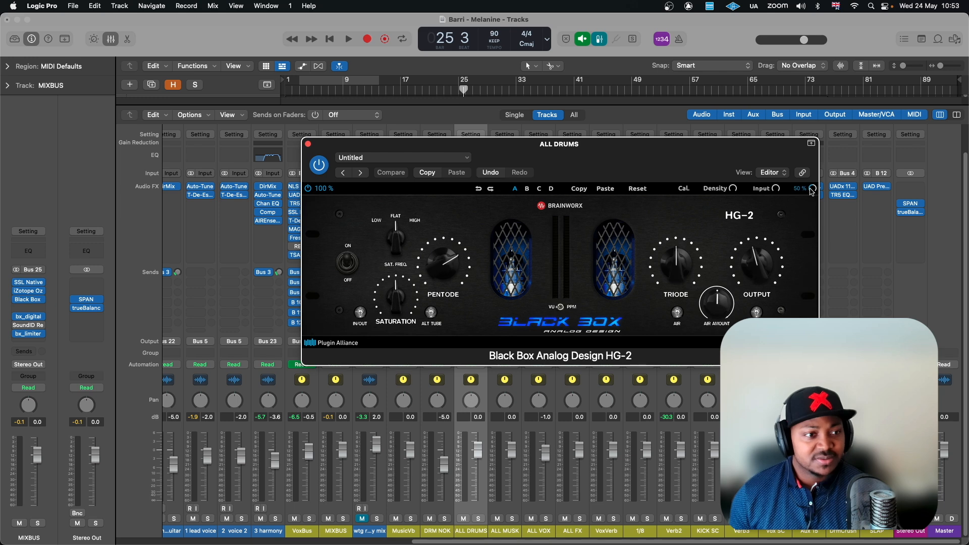
{"action": "left_click", "coordinate": [309, 145]}
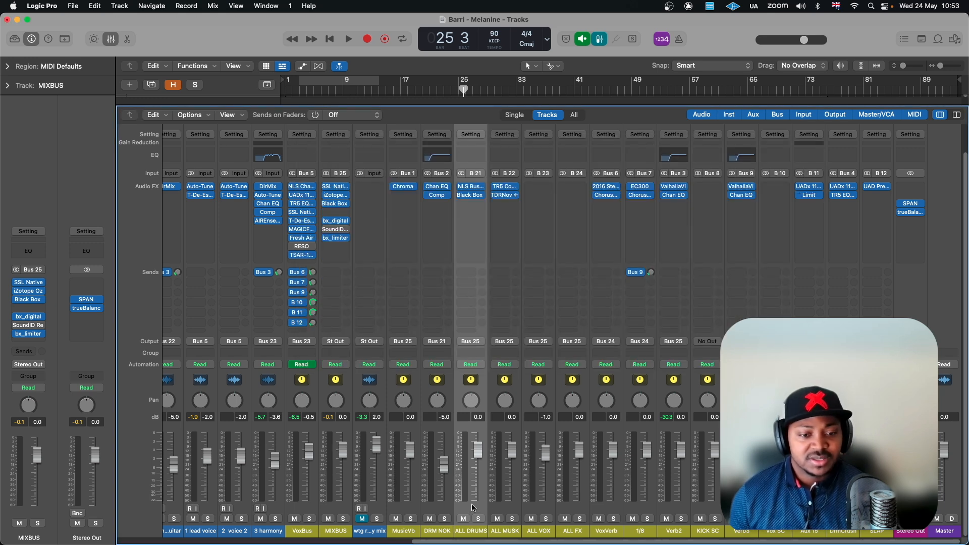
Solo the ALL DRUMS bus and play from about bar 10, toggling the Black Box bypass to compare the drums
{"action": "left_click", "coordinate": [477, 519]}
{"action": "left_click", "coordinate": [352, 91]}
{"action": "key", "text": "space"}
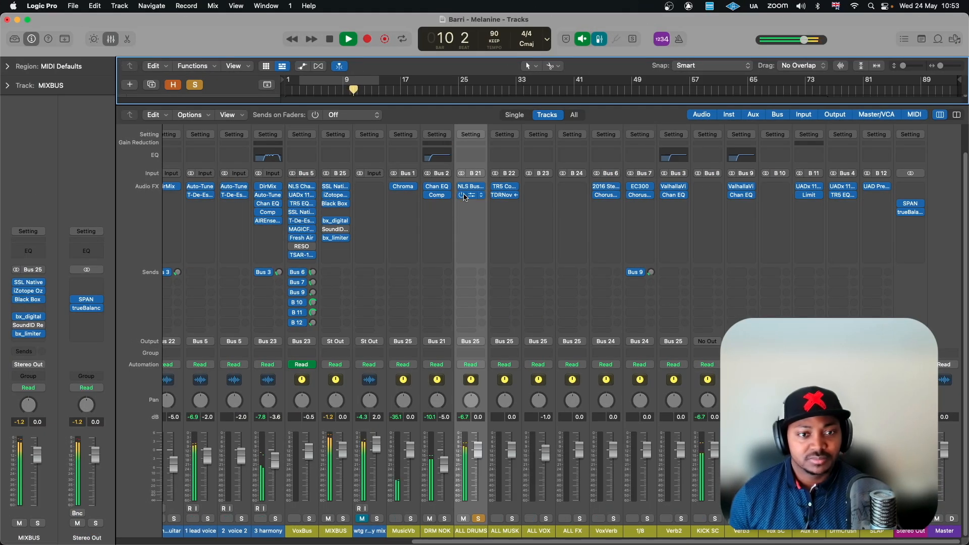
{"action": "left_click", "coordinate": [461, 195]}
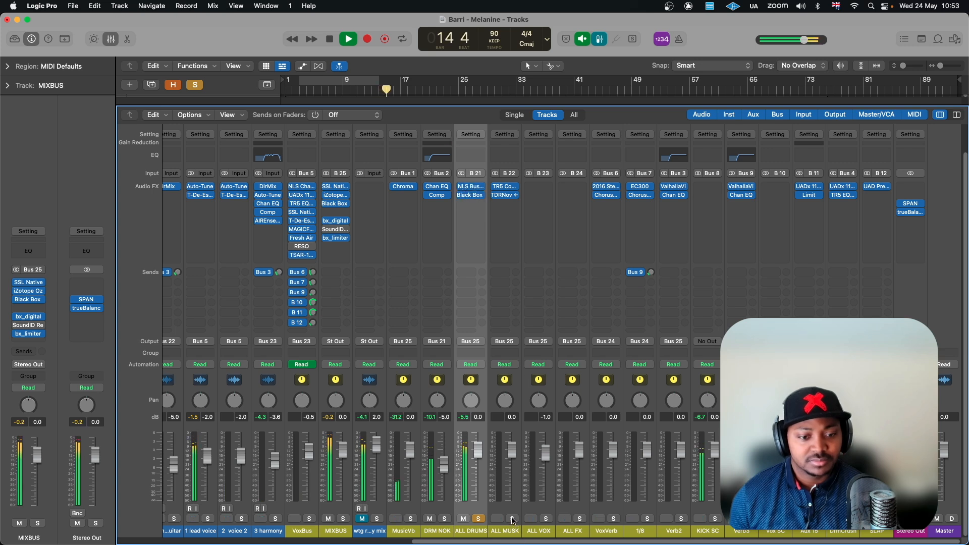
{"action": "key", "text": "space"}
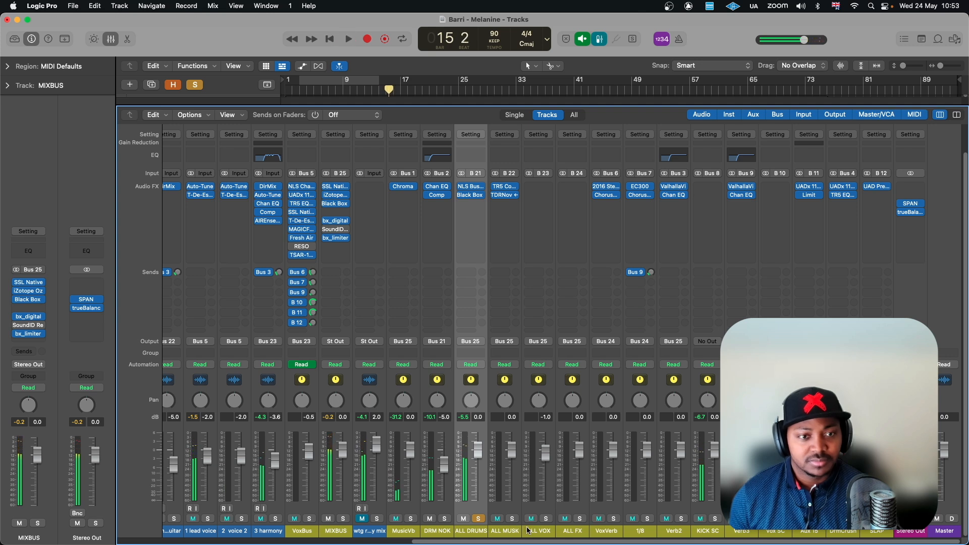
Select the ALL VOX bus and solo it
{"action": "left_click", "coordinate": [539, 530]}
{"action": "left_click", "coordinate": [546, 519]}
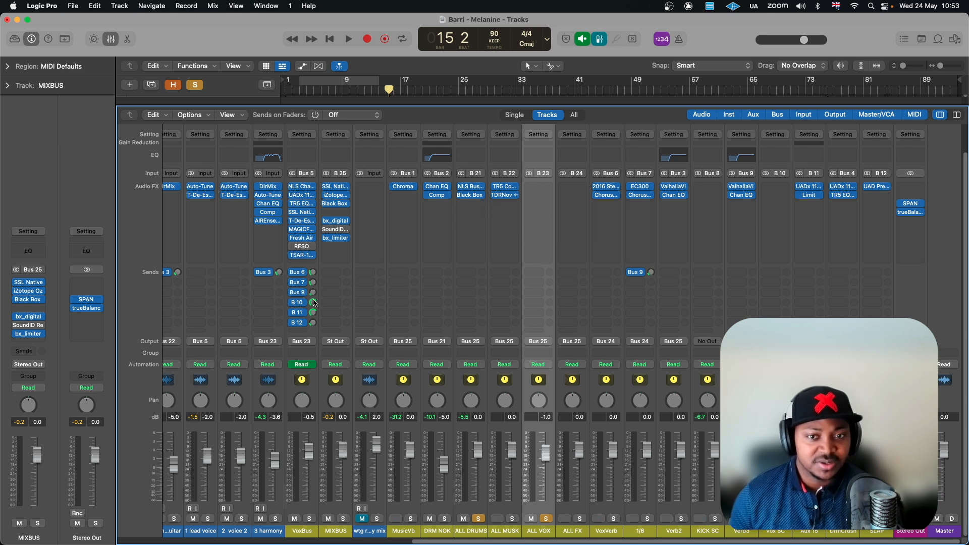
Unsolo the ALL VOX and ALL DRUMS buses, and select the MIXBUS channel
{"action": "left_click", "coordinate": [545, 518]}
{"action": "left_click", "coordinate": [477, 519]}
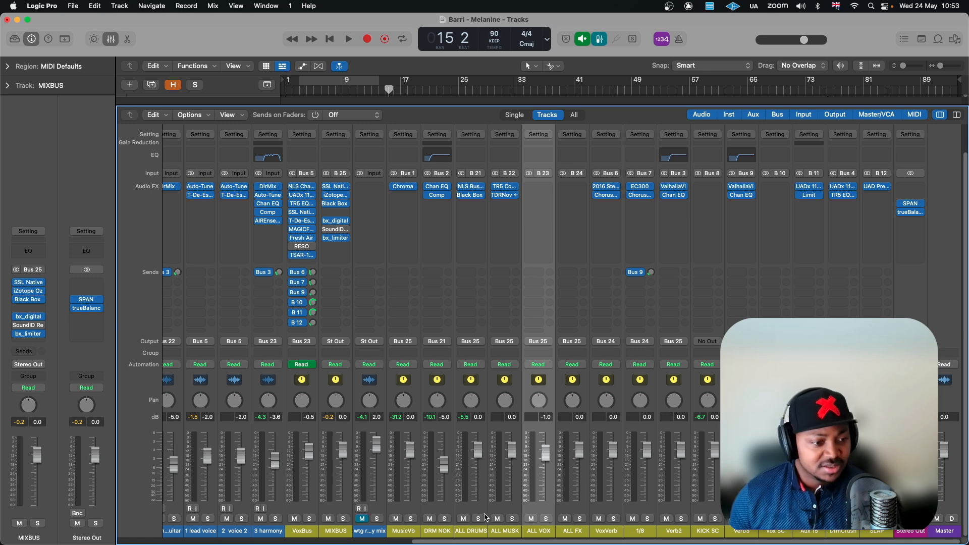
{"action": "left_click", "coordinate": [340, 531]}
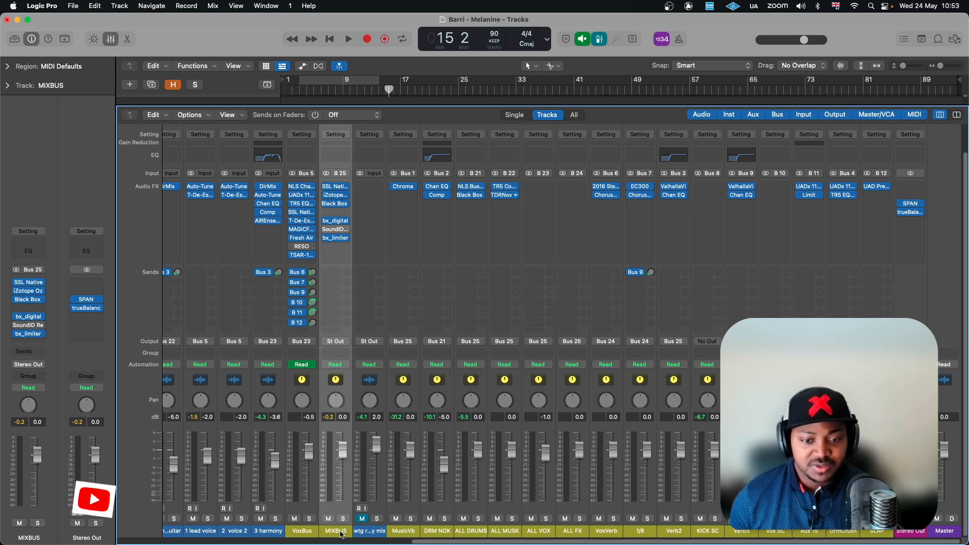
Review the SSL Native Bus Compressor 2 on MIXBUS, playing the full mix briefly to watch its compression meter, and close the plug-in
{"action": "left_click", "coordinate": [332, 187]}
{"action": "left_click_drag", "start_coordinate": [439, 144], "coordinate": [292, 138]}
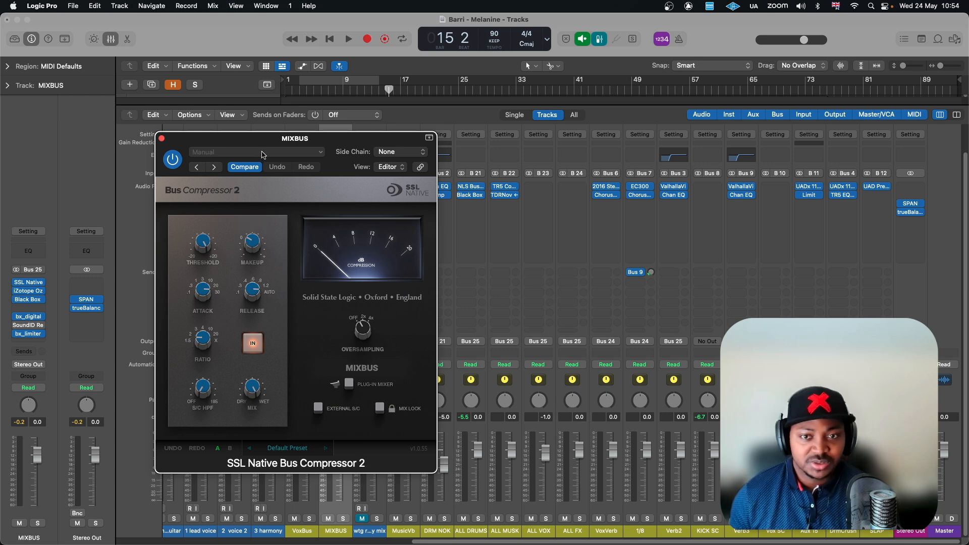
{"action": "left_click_drag", "start_coordinate": [263, 146], "coordinate": [381, 116]}
{"action": "key", "text": "space"}
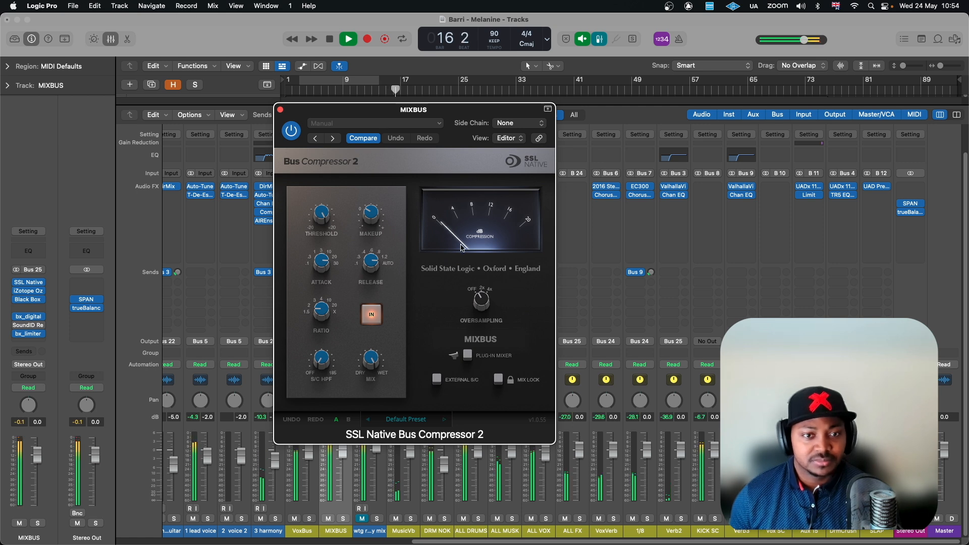
{"action": "key", "text": "space"}
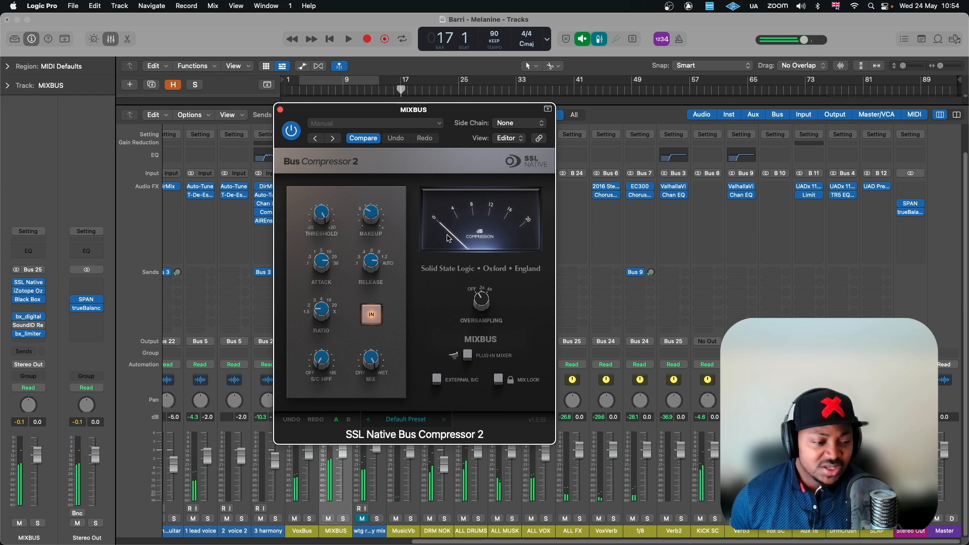
{"action": "left_click", "coordinate": [280, 110]}
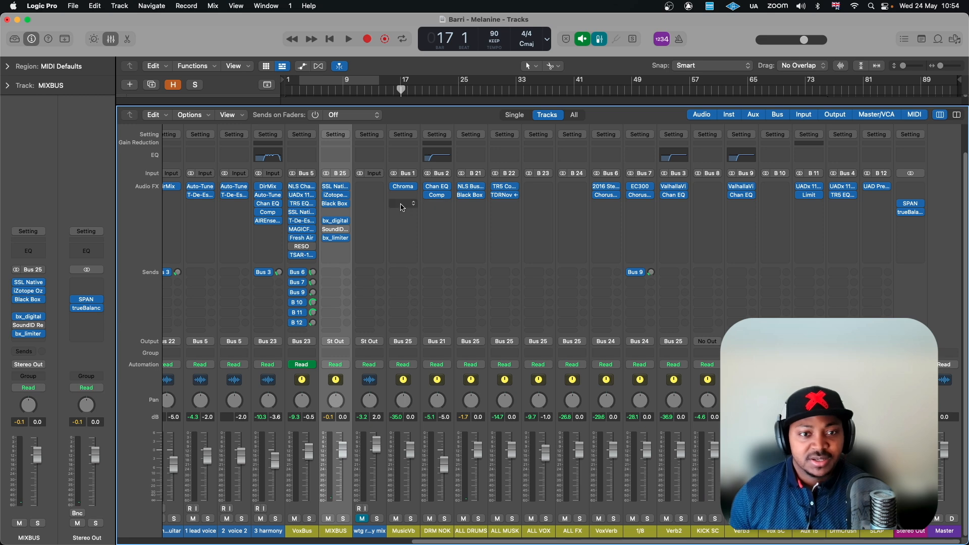
Open iZotope Ozone 5 on MIXBUS and examine its equalizer curve, including band 6, and the harmonic exciter settings
{"action": "left_click", "coordinate": [338, 196]}
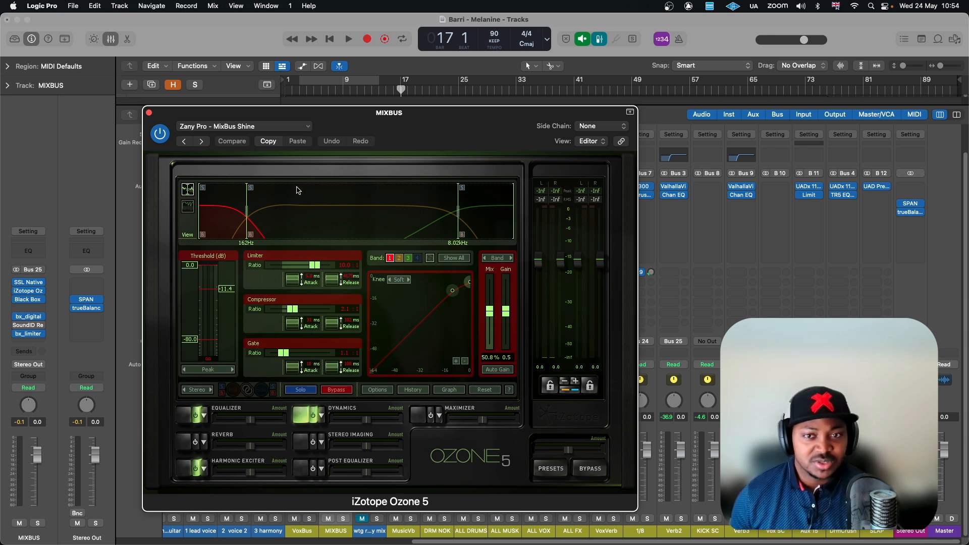
{"action": "left_click", "coordinate": [185, 421]}
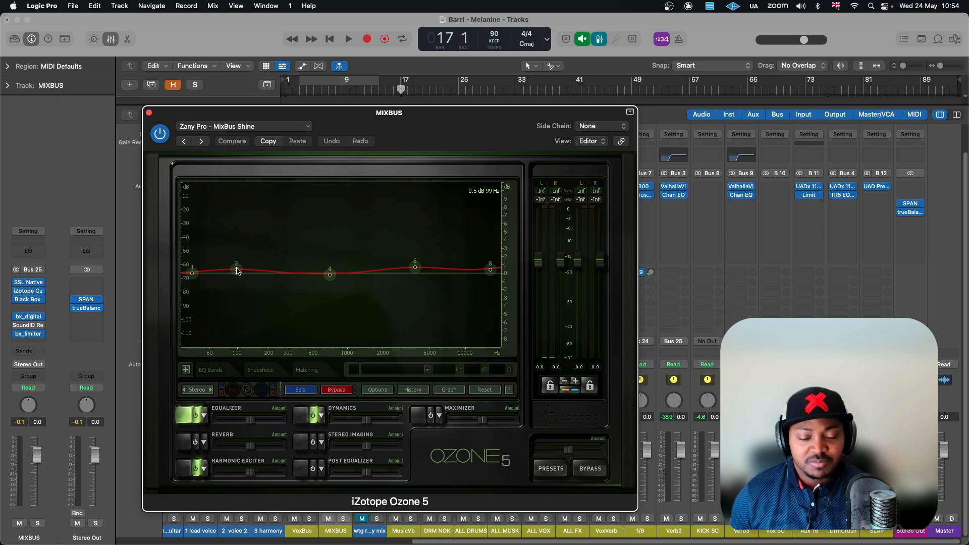
{"action": "left_click", "coordinate": [416, 270]}
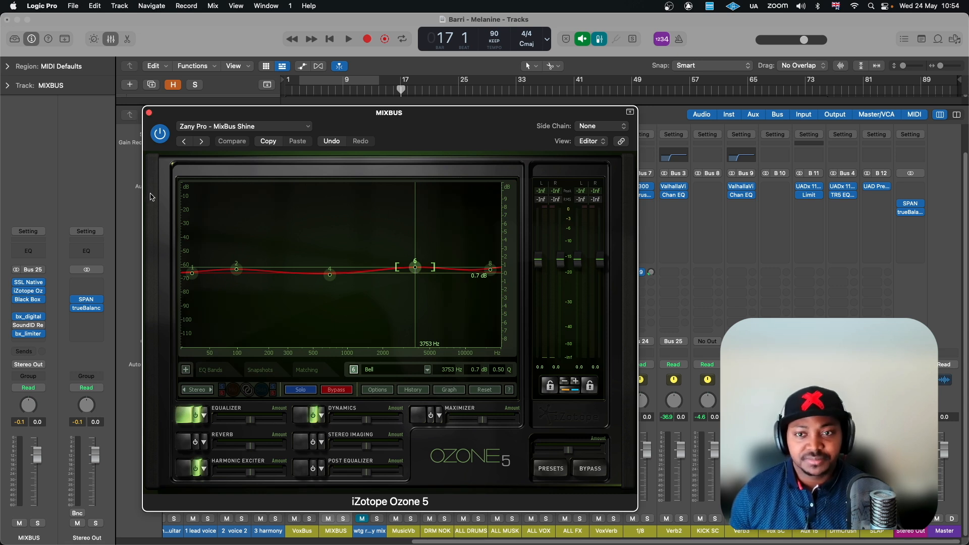
{"action": "left_click", "coordinate": [190, 470]}
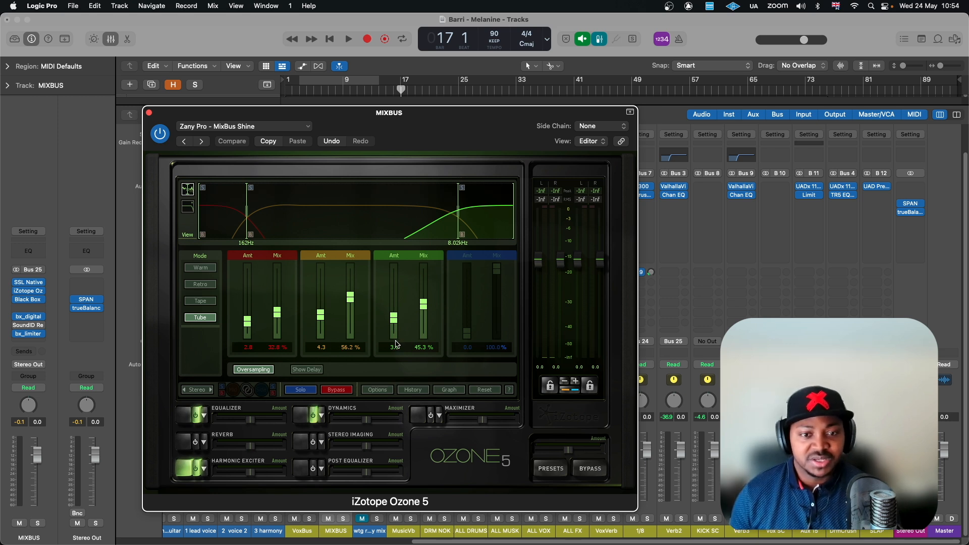
Examine the low, mid and high bands of Ozone 5's dynamics module, and close the plug-in
{"action": "left_click", "coordinate": [303, 415]}
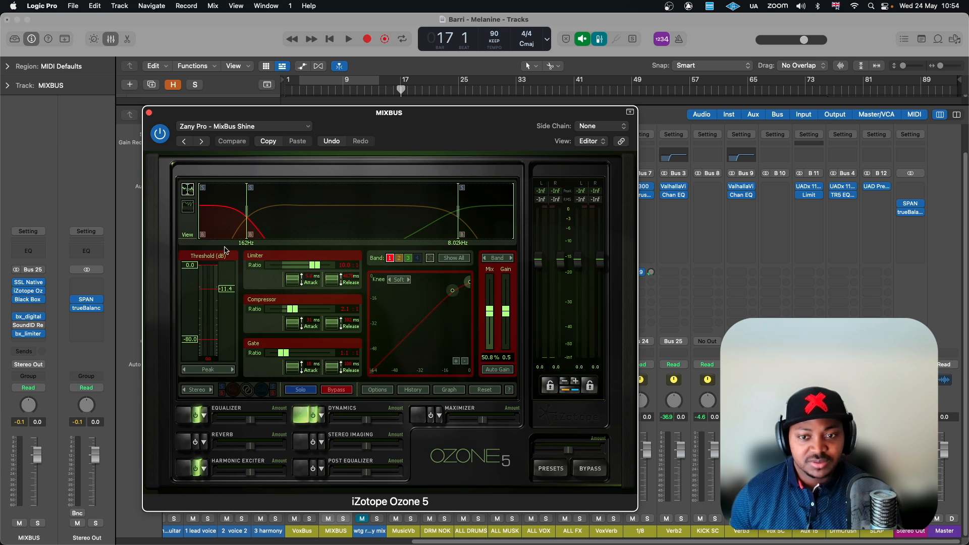
{"action": "left_click", "coordinate": [309, 233]}
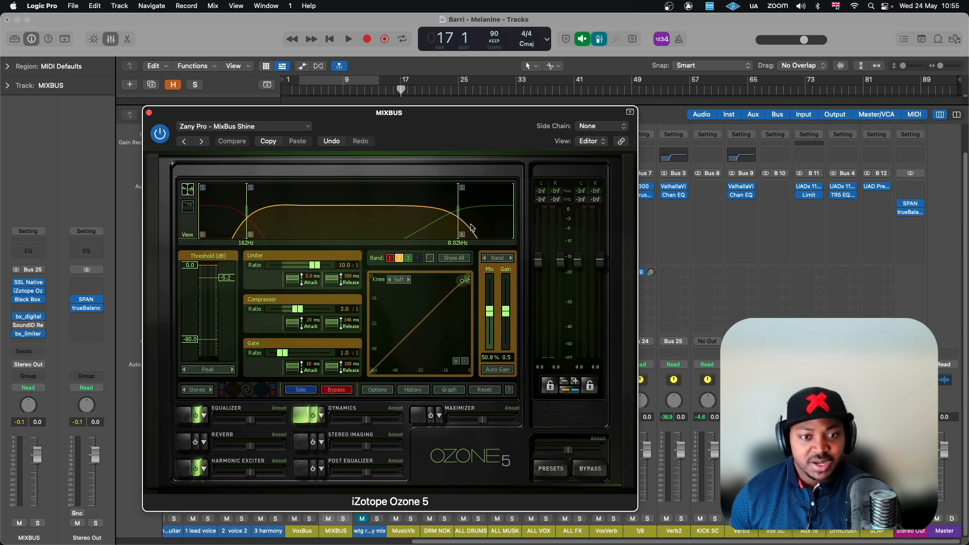
{"action": "left_click", "coordinate": [497, 224]}
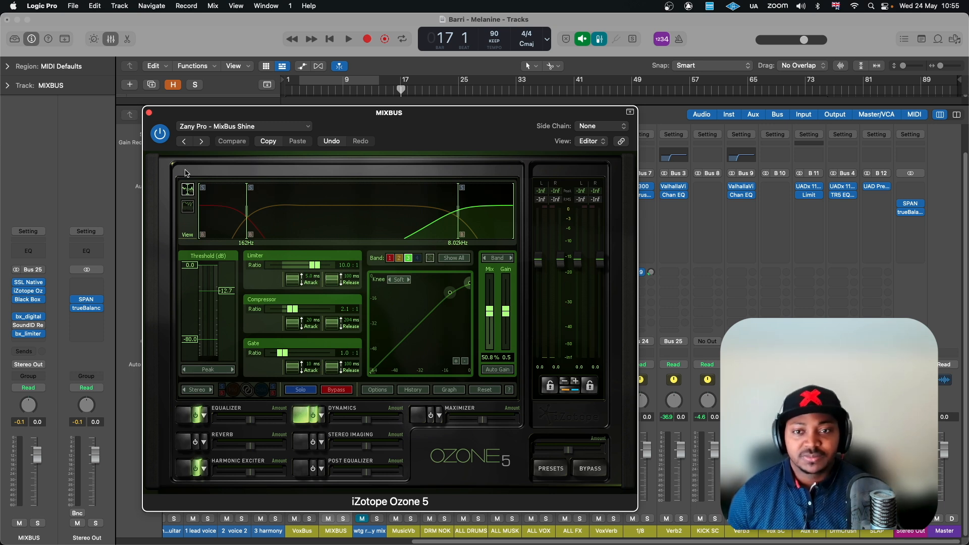
{"action": "left_click", "coordinate": [149, 114]}
Review the Black Box HG-2 saturation settings on MIXBUS and close the plug-in
{"action": "left_click", "coordinate": [29, 299]}
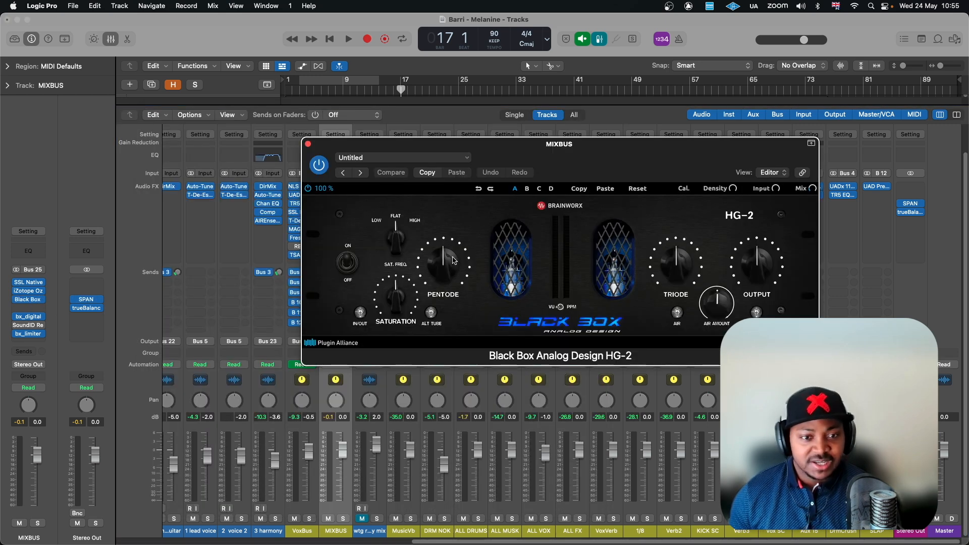
{"action": "left_click_drag", "start_coordinate": [621, 147], "coordinate": [566, 145]}
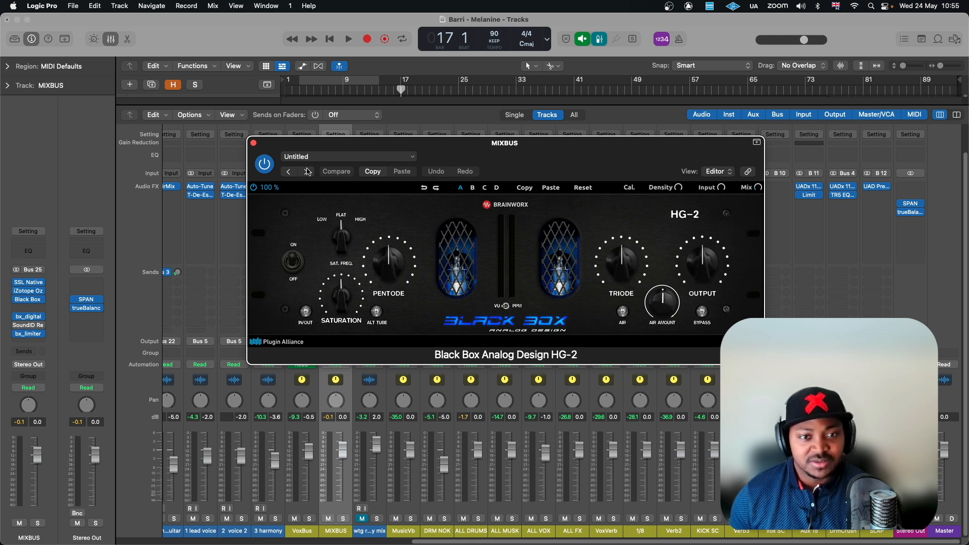
{"action": "left_click", "coordinate": [253, 143]}
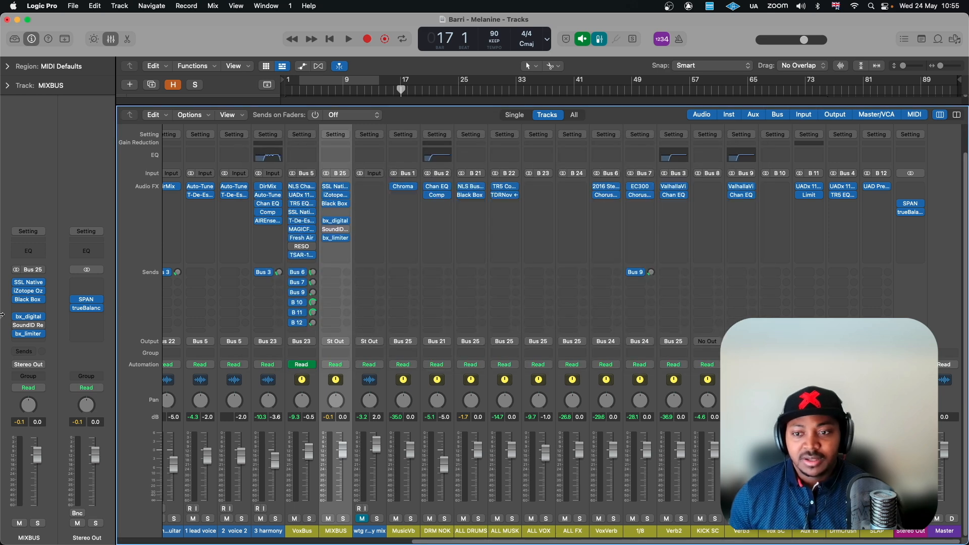
Review the bx_digital V3 Mono-Maker and the bx_limiter True Peak gain and ceiling on MIXBUS, closing each plug-in after viewing
{"action": "left_click", "coordinate": [28, 316]}
{"action": "left_click_drag", "start_coordinate": [577, 155], "coordinate": [509, 122]}
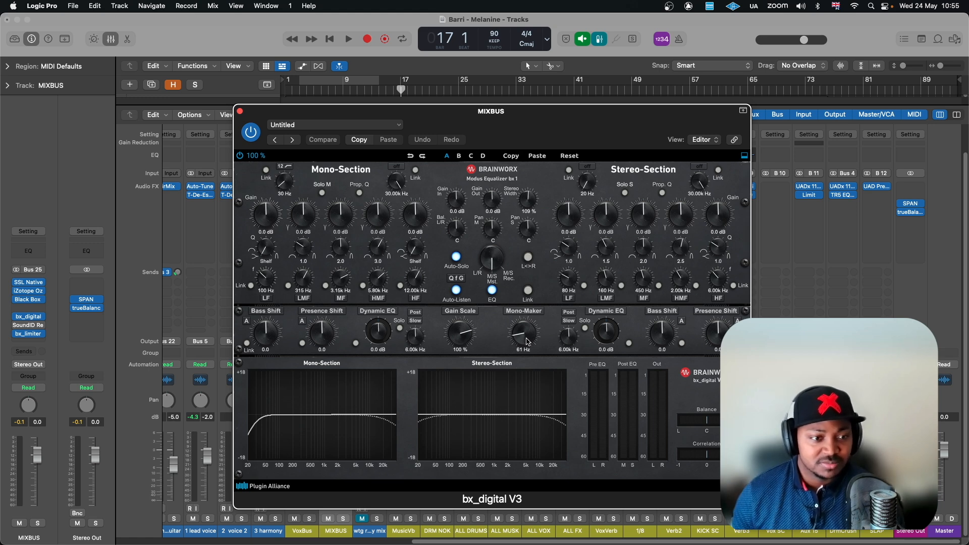
{"action": "left_click", "coordinate": [239, 111]}
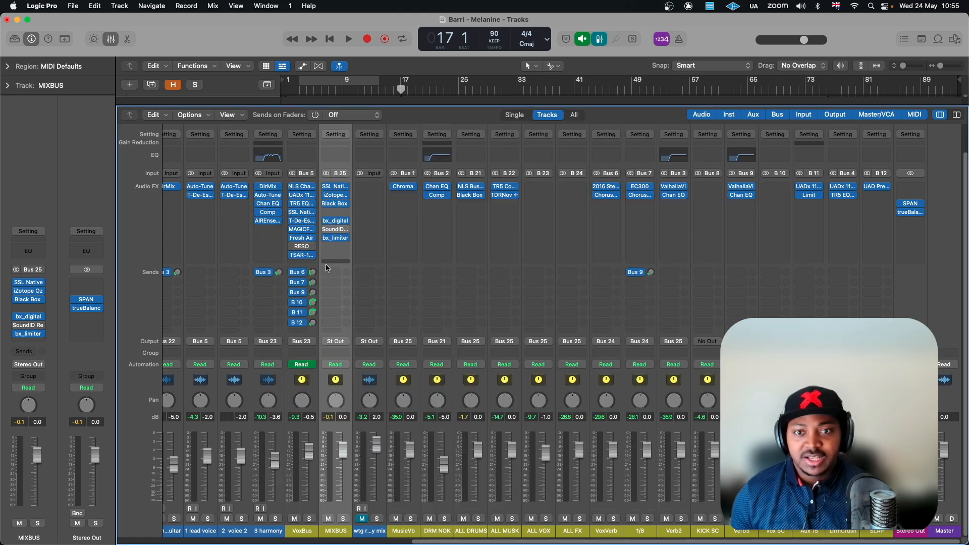
{"action": "left_click", "coordinate": [28, 334]}
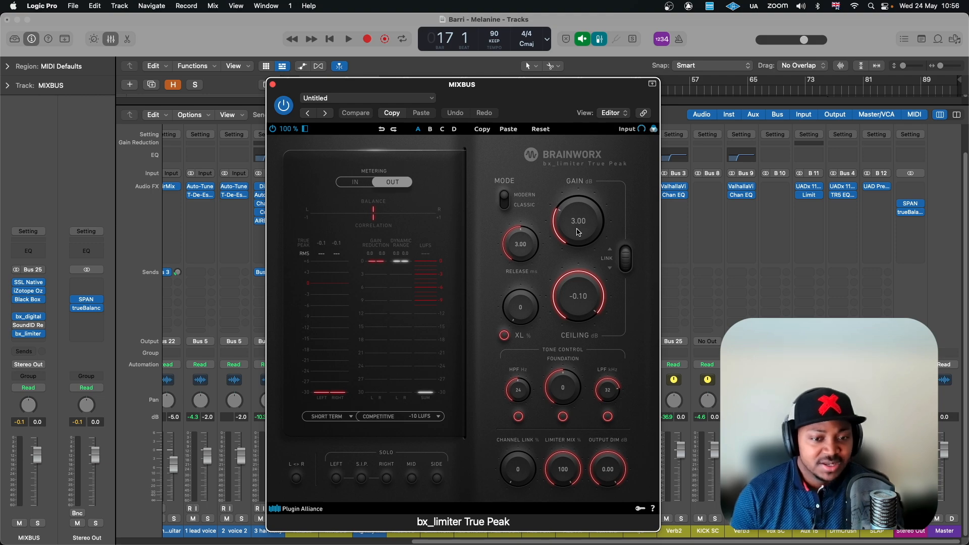
{"action": "left_click", "coordinate": [272, 85]}
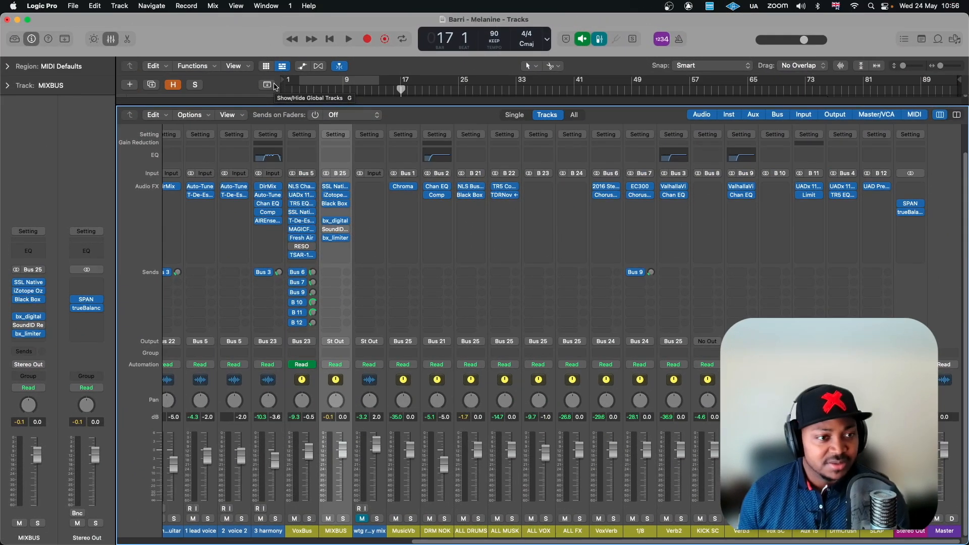